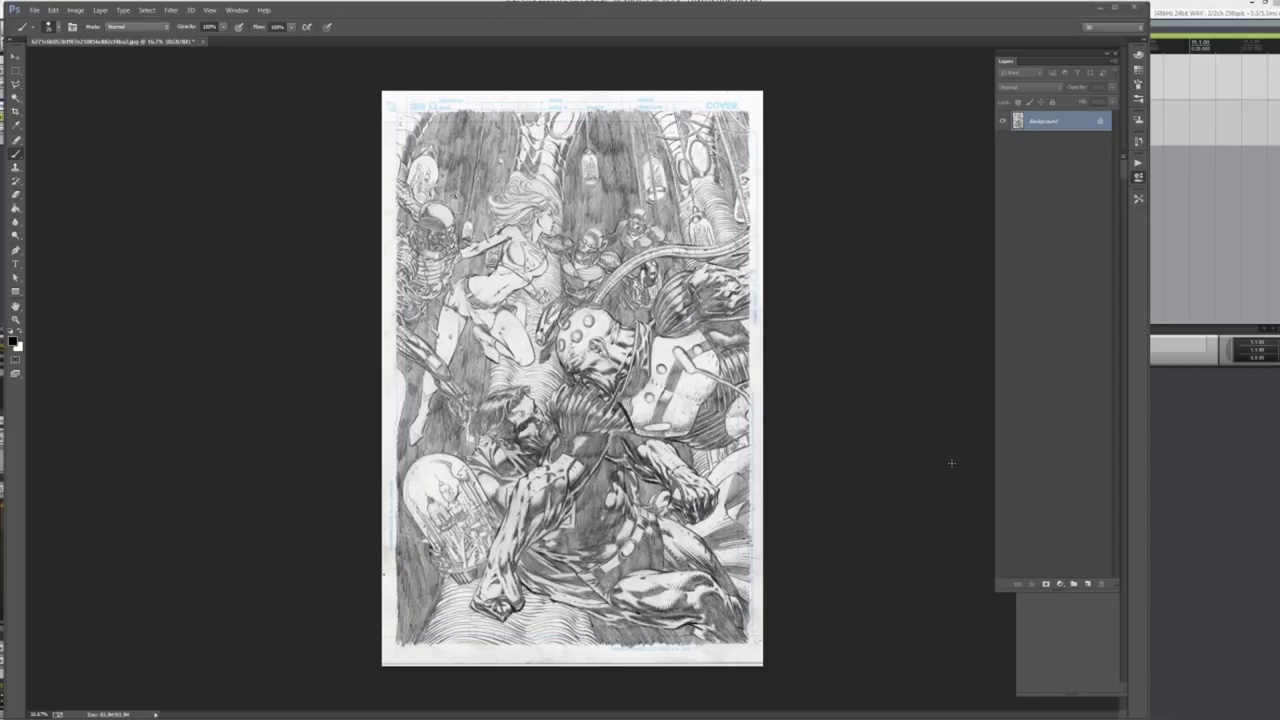
Close the audio recorder window at the right edge of the screen
click(1252, 8)
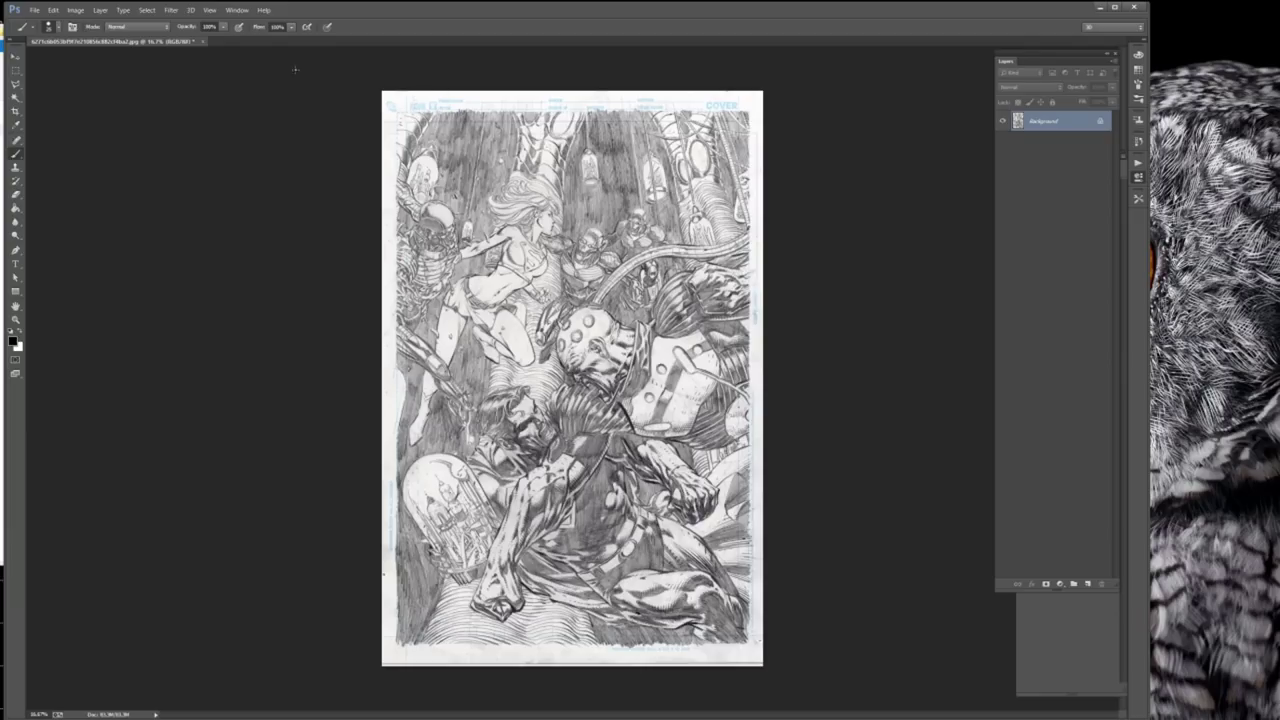
click(75, 10)
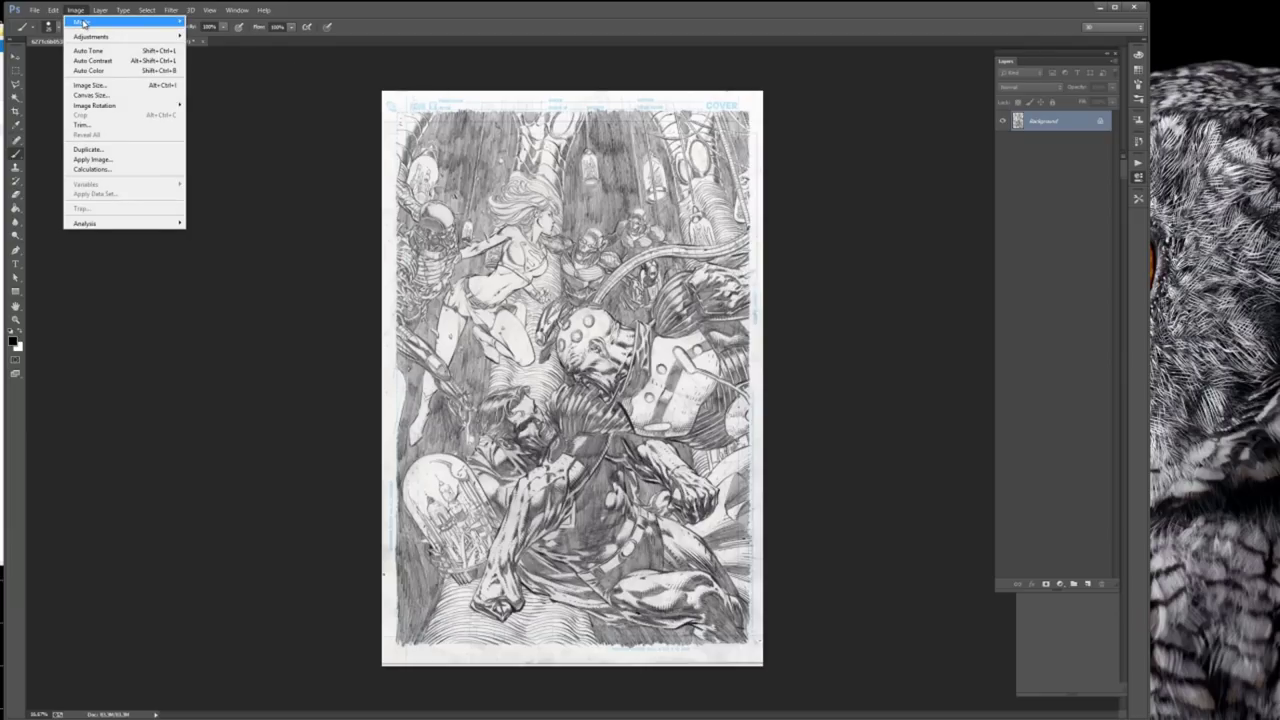
mouse_move(83, 22)
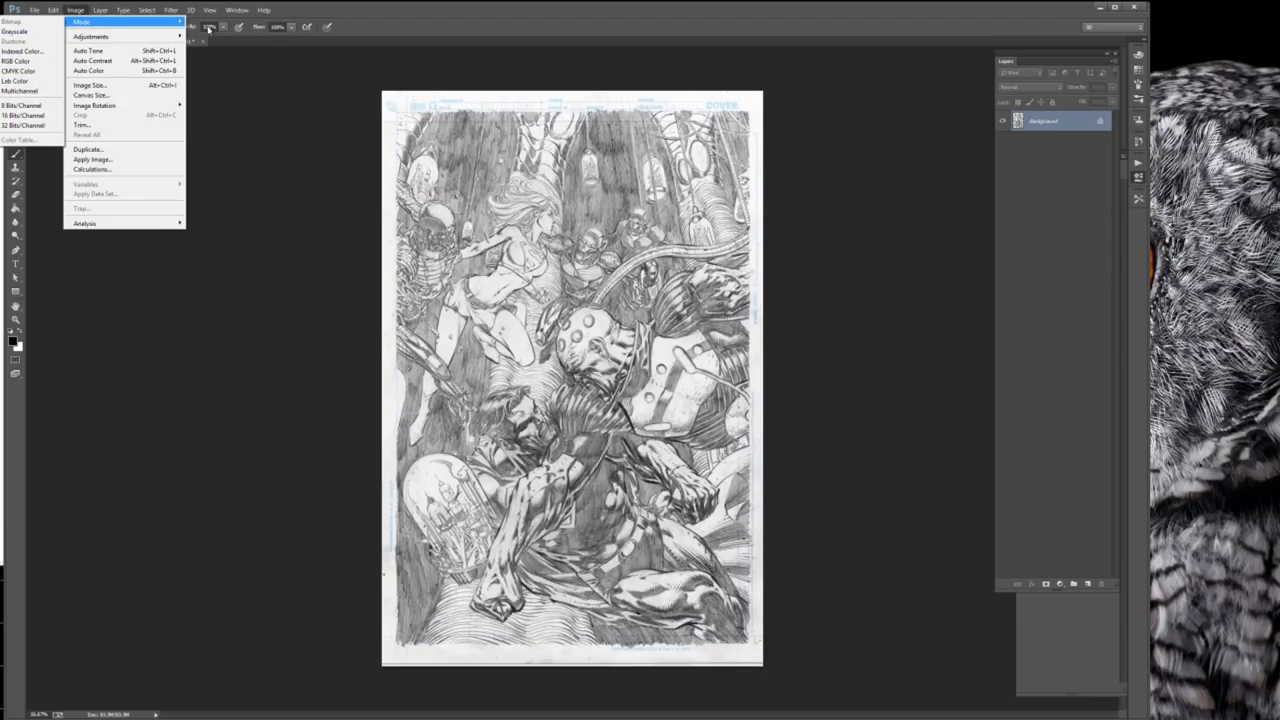
click(22, 32)
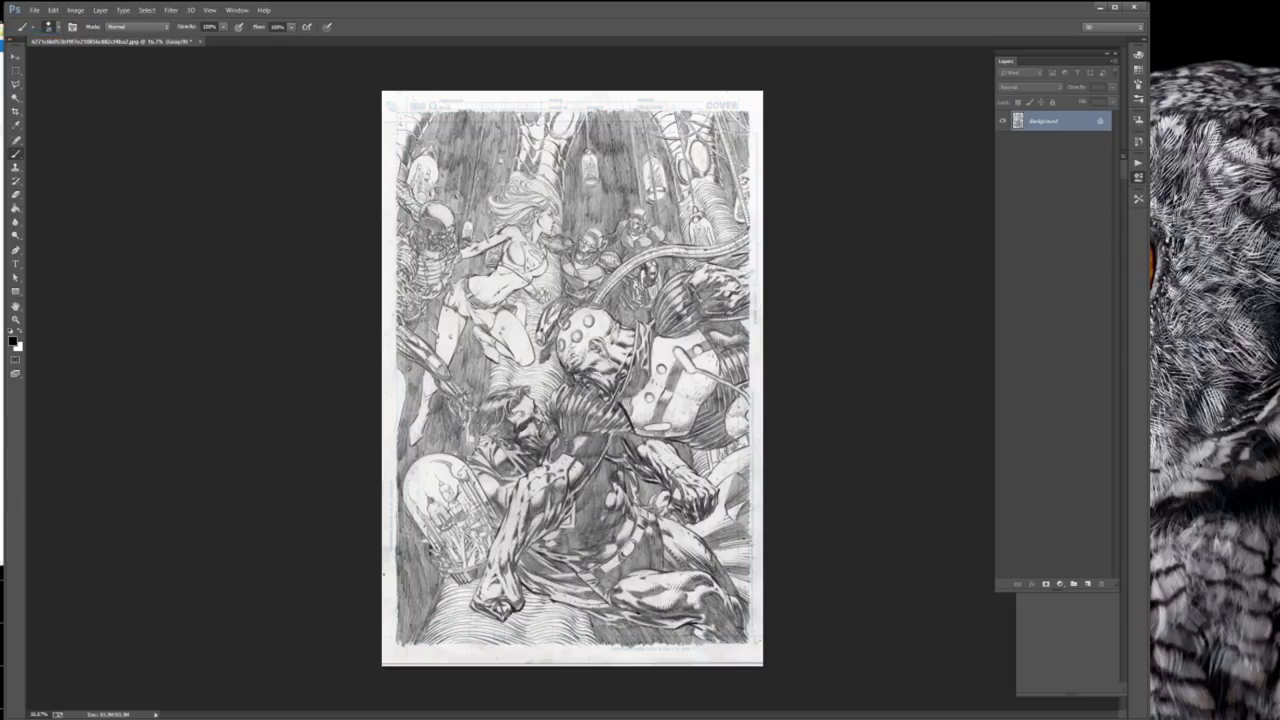
click(75, 10)
mouse_move(82, 22)
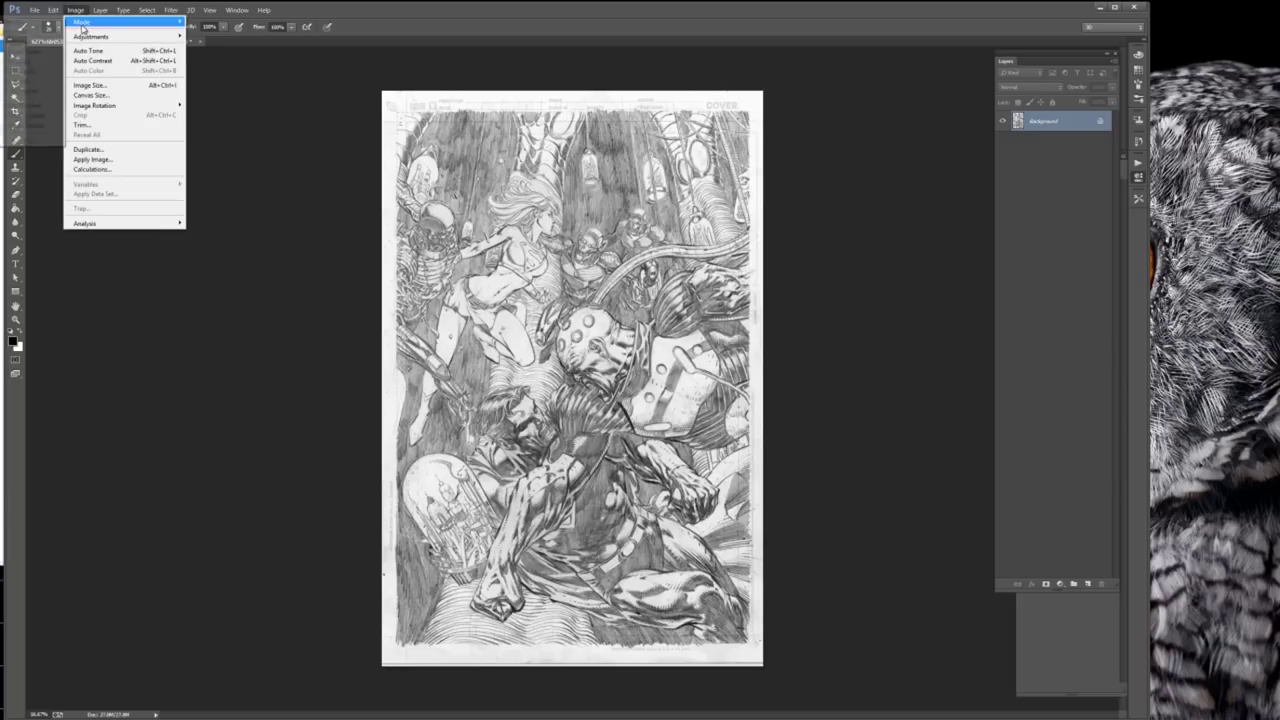
click(20, 61)
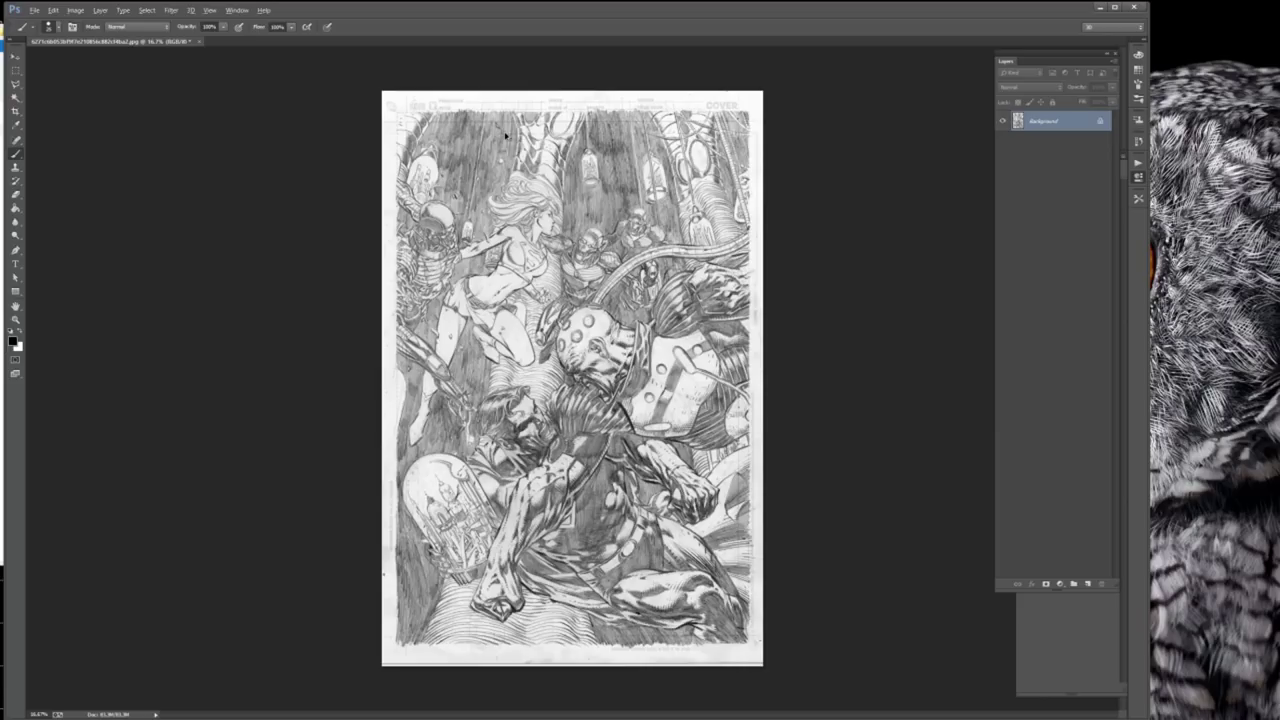
key(ctrl+z)
Show the Actions panel from the icon strip beside the layers
click(1139, 163)
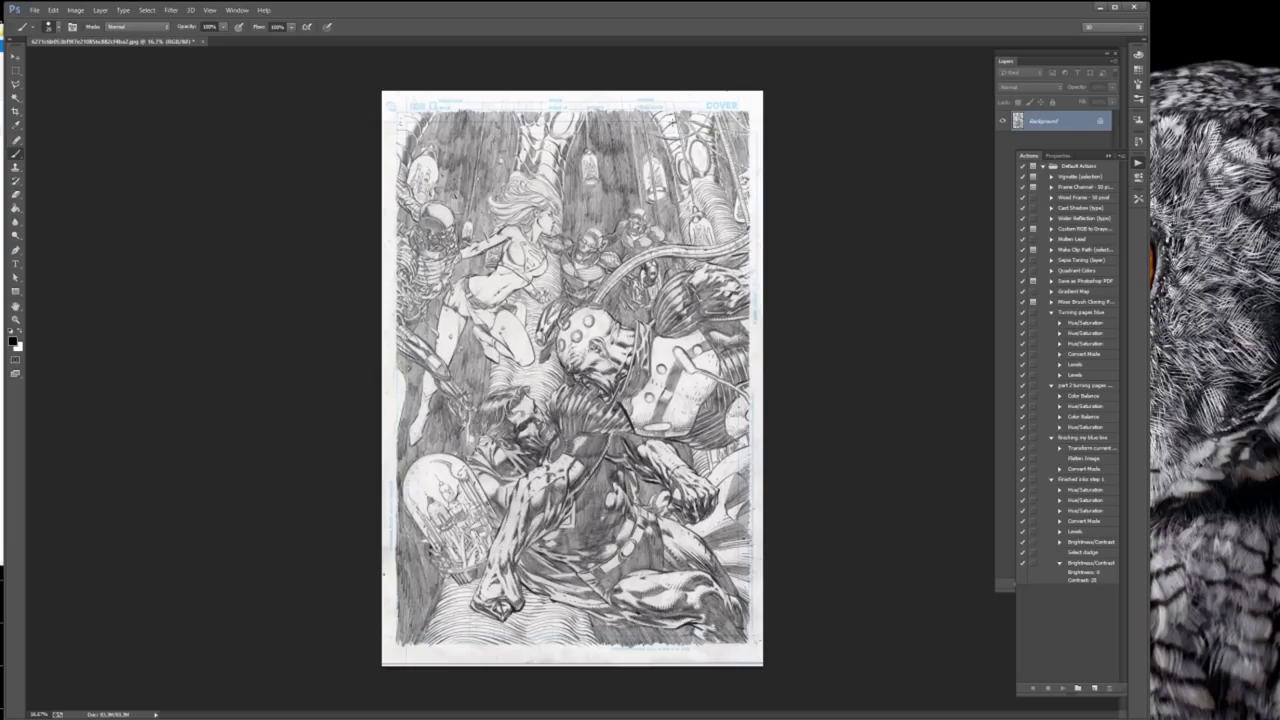
Create a new transparent document 11 × 17 inches at 600 pixels/inch in RGB Color
click(34, 10)
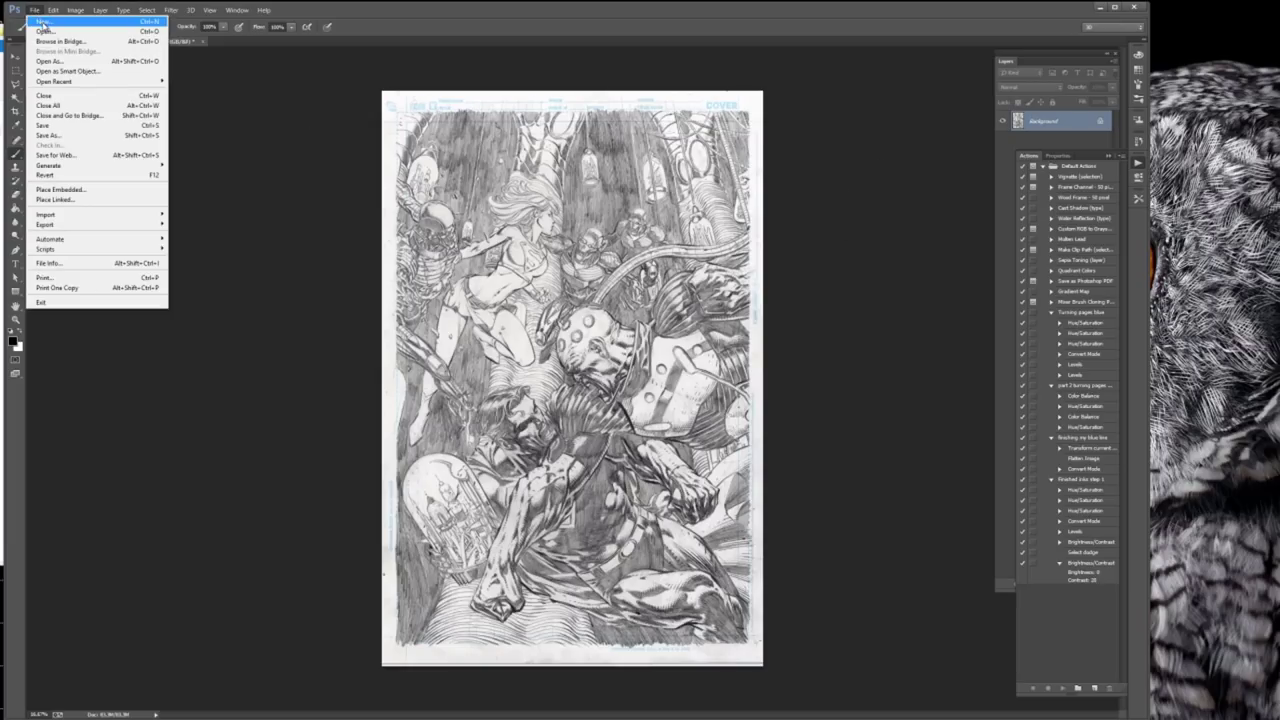
click(48, 23)
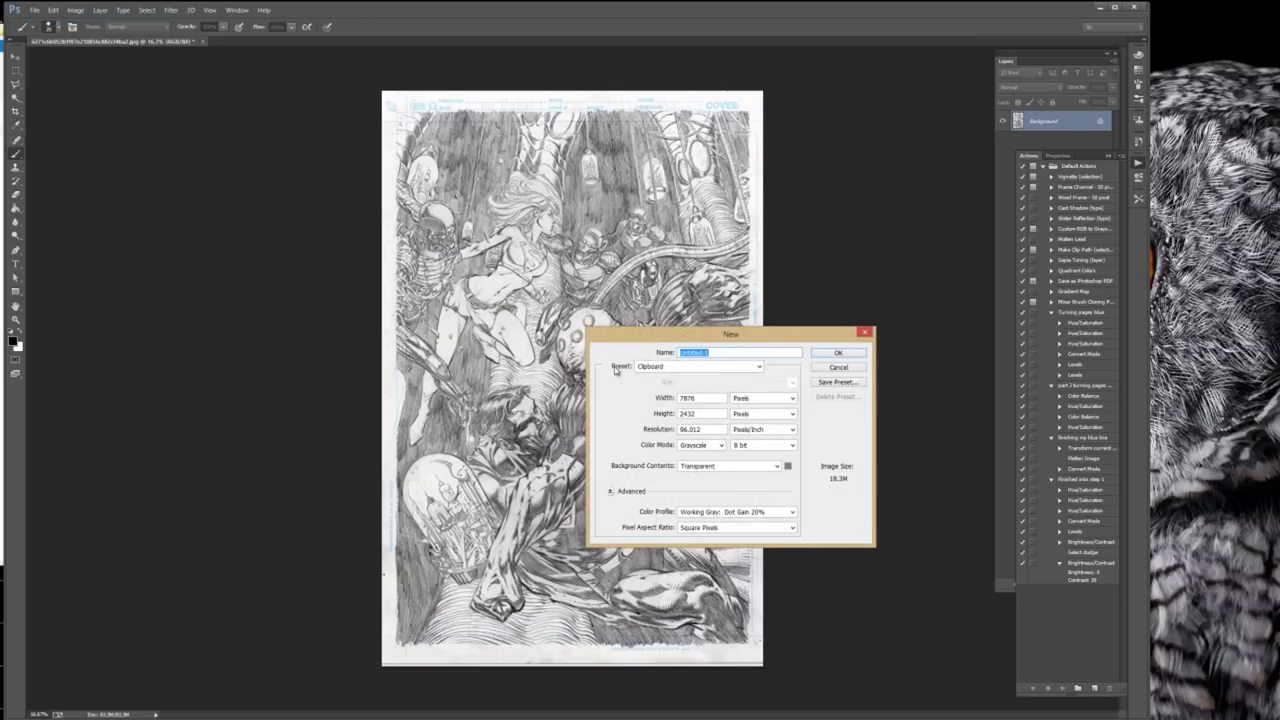
double_click(707, 429)
text(600)
click(760, 413)
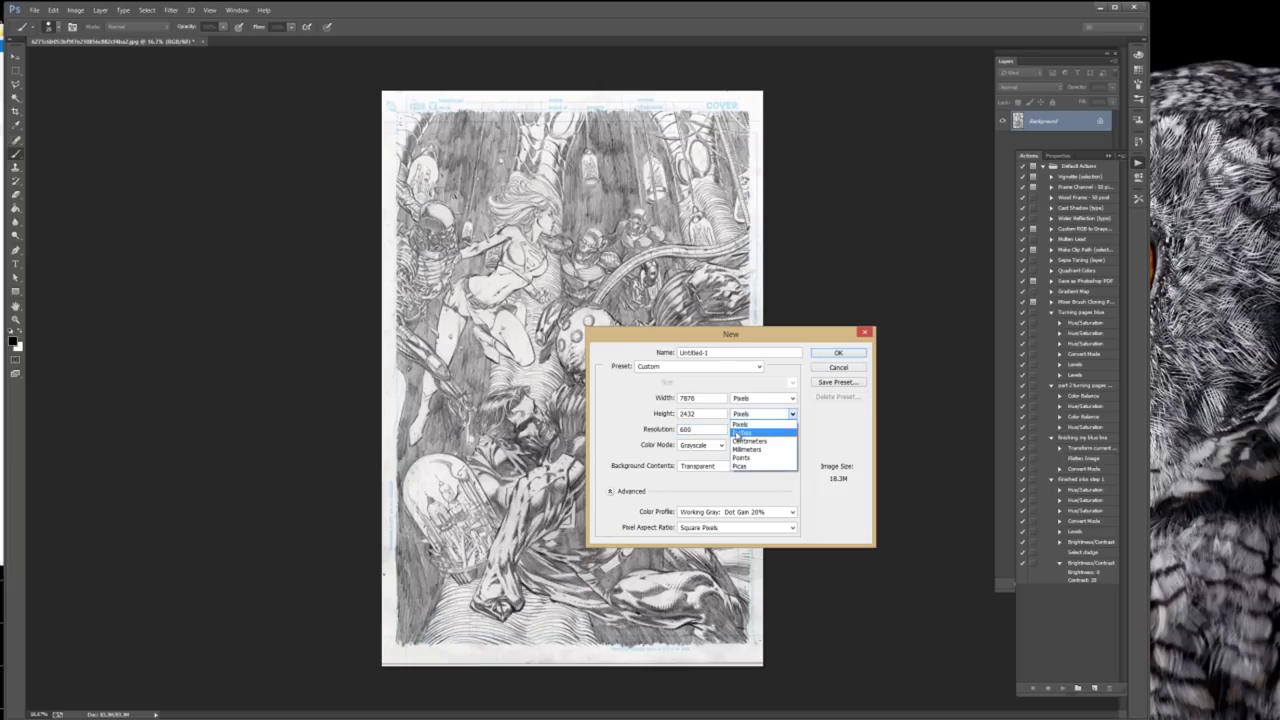
click(745, 424)
double_click(690, 413)
text(17)
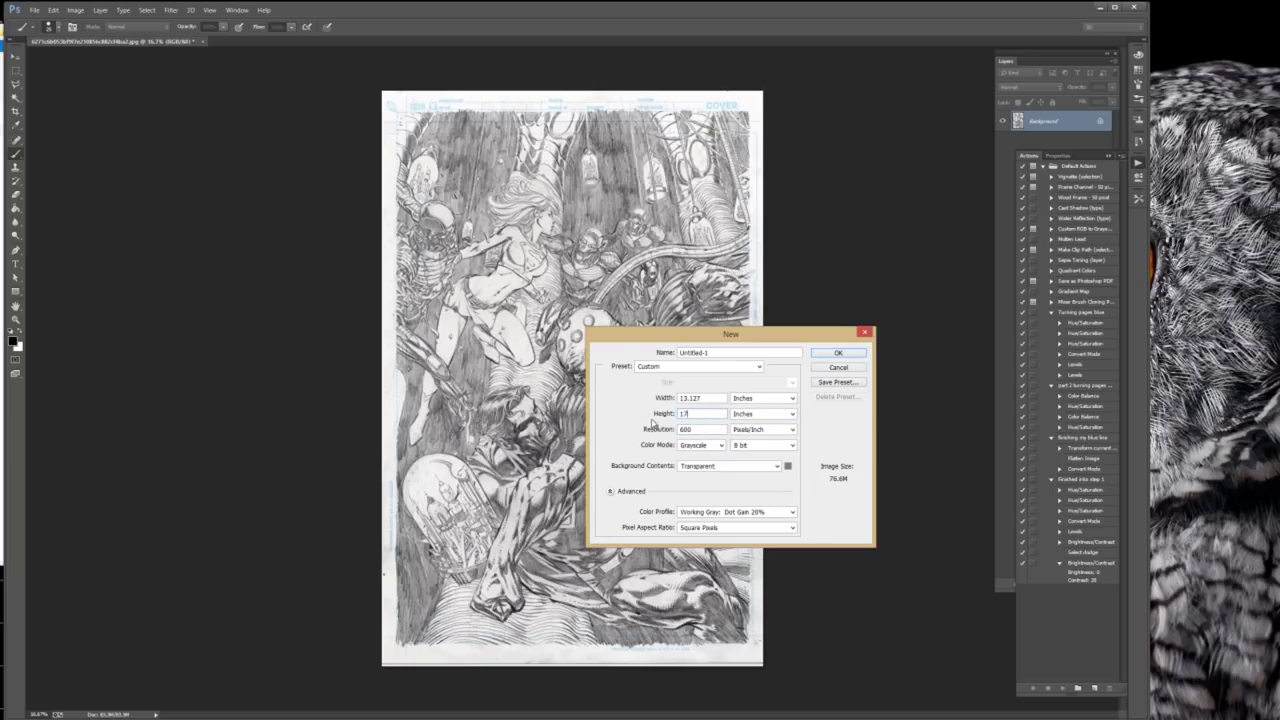
double_click(692, 398)
text(11)
click(712, 446)
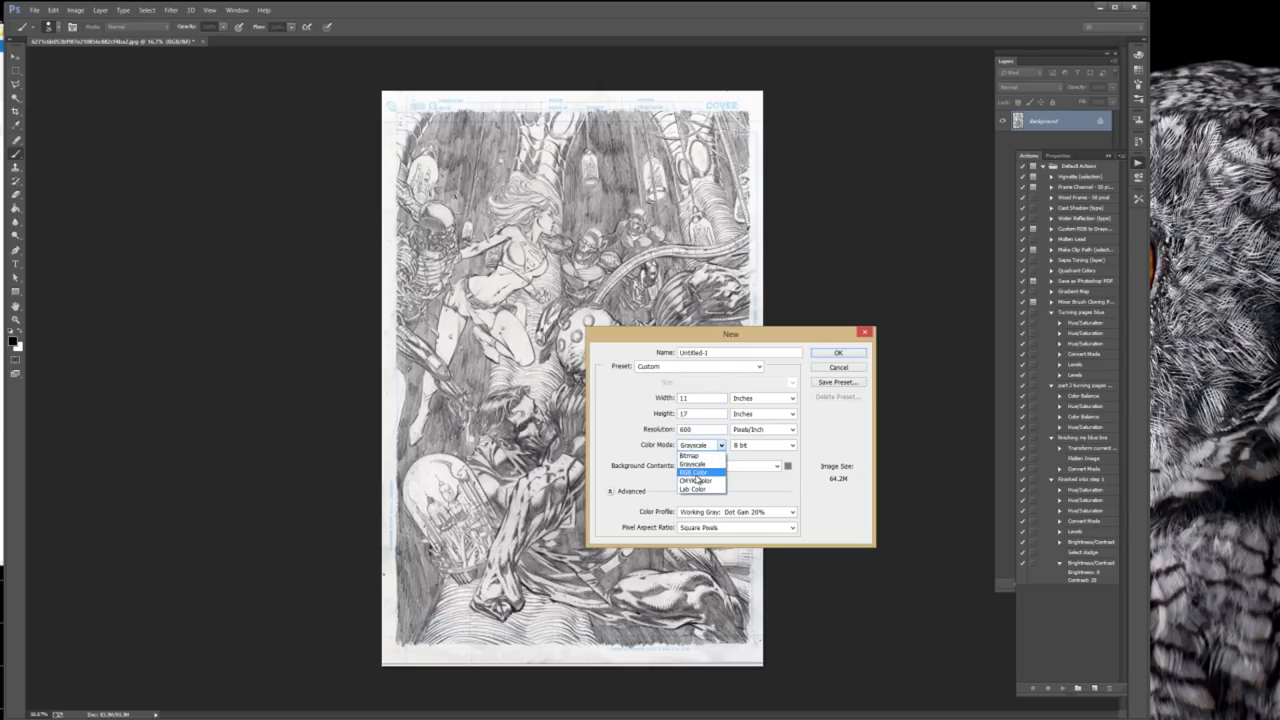
click(700, 472)
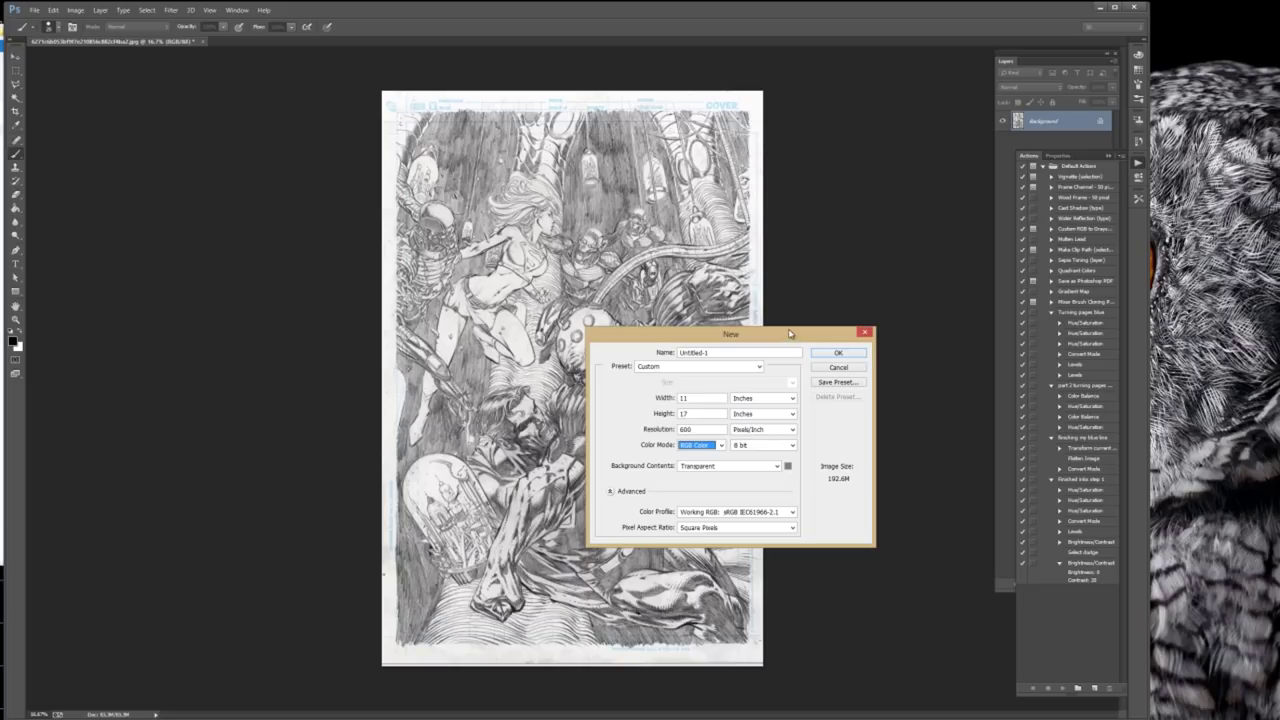
drag(790, 333, 789, 325)
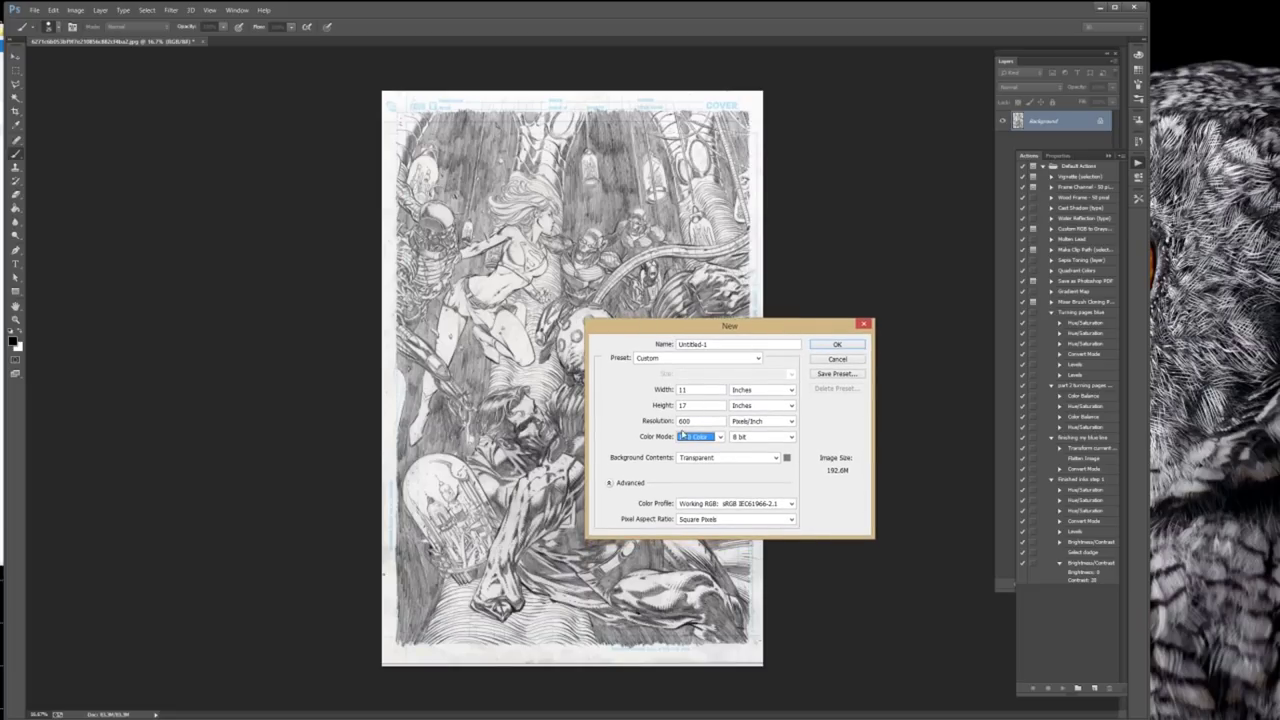
click(833, 344)
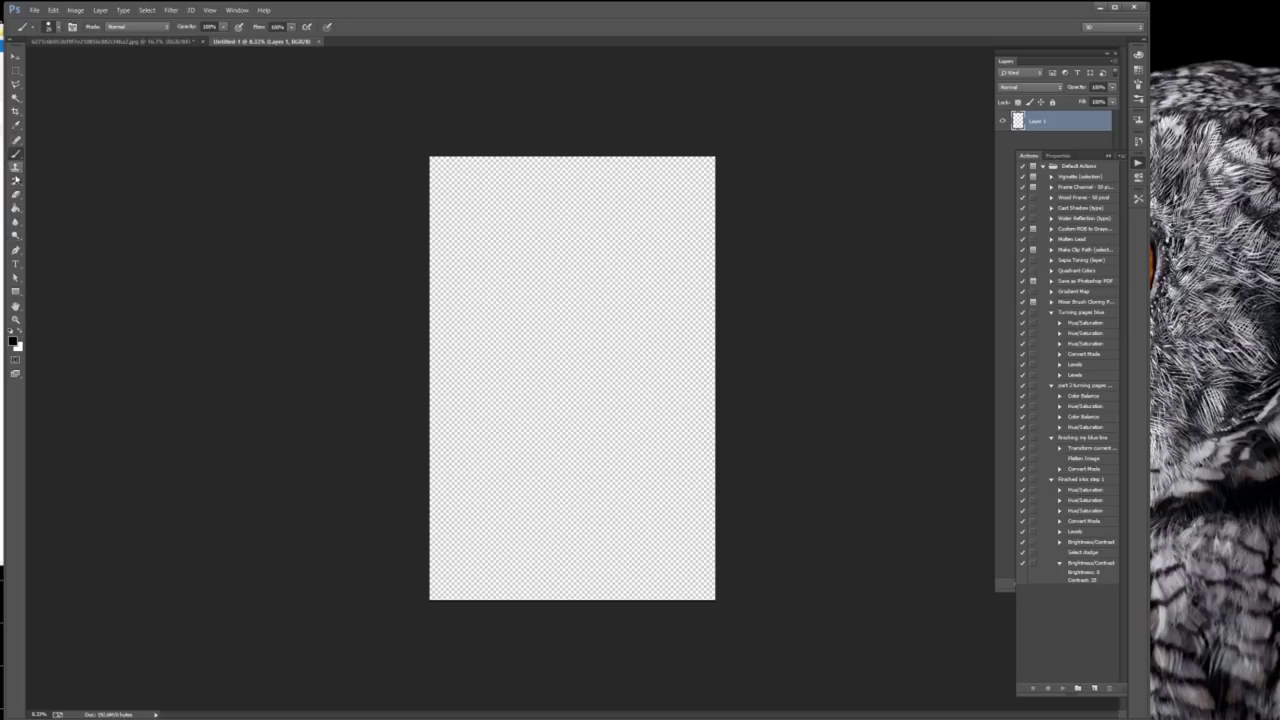
Fill the Untitled-1 page solid white with the Paint Bucket, then return to the pencil drawing
click(15, 207)
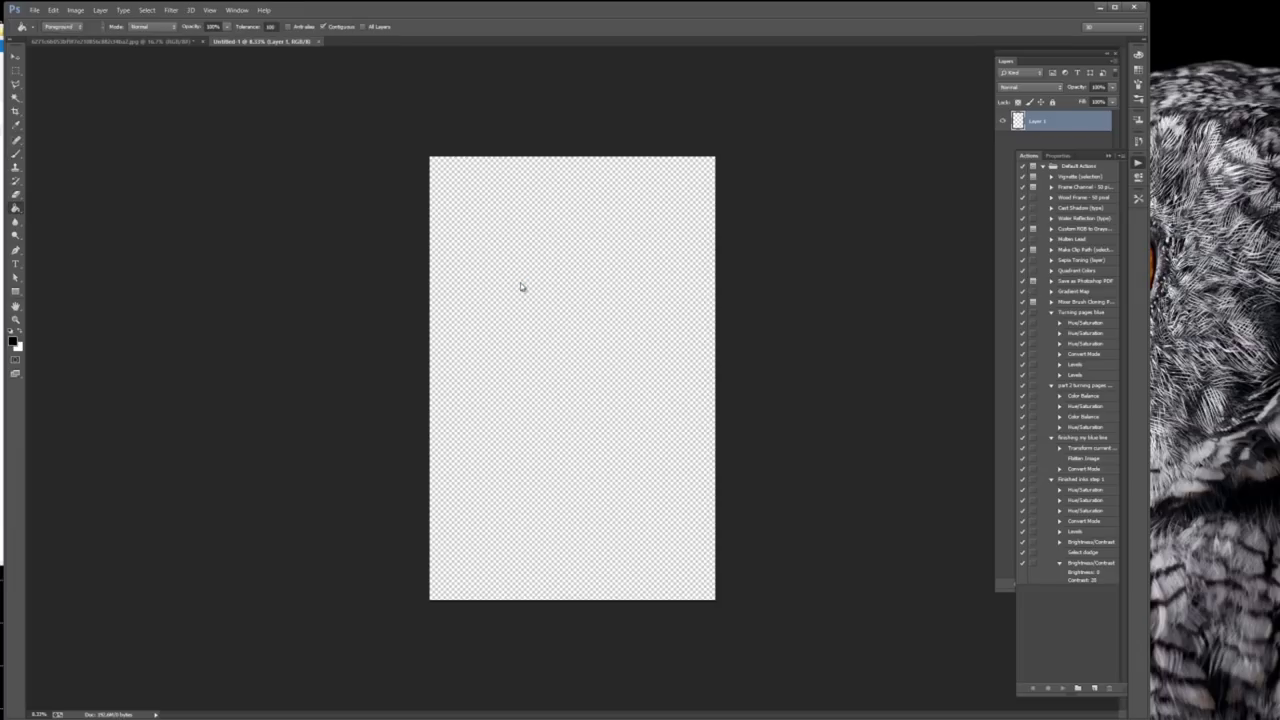
click(523, 289)
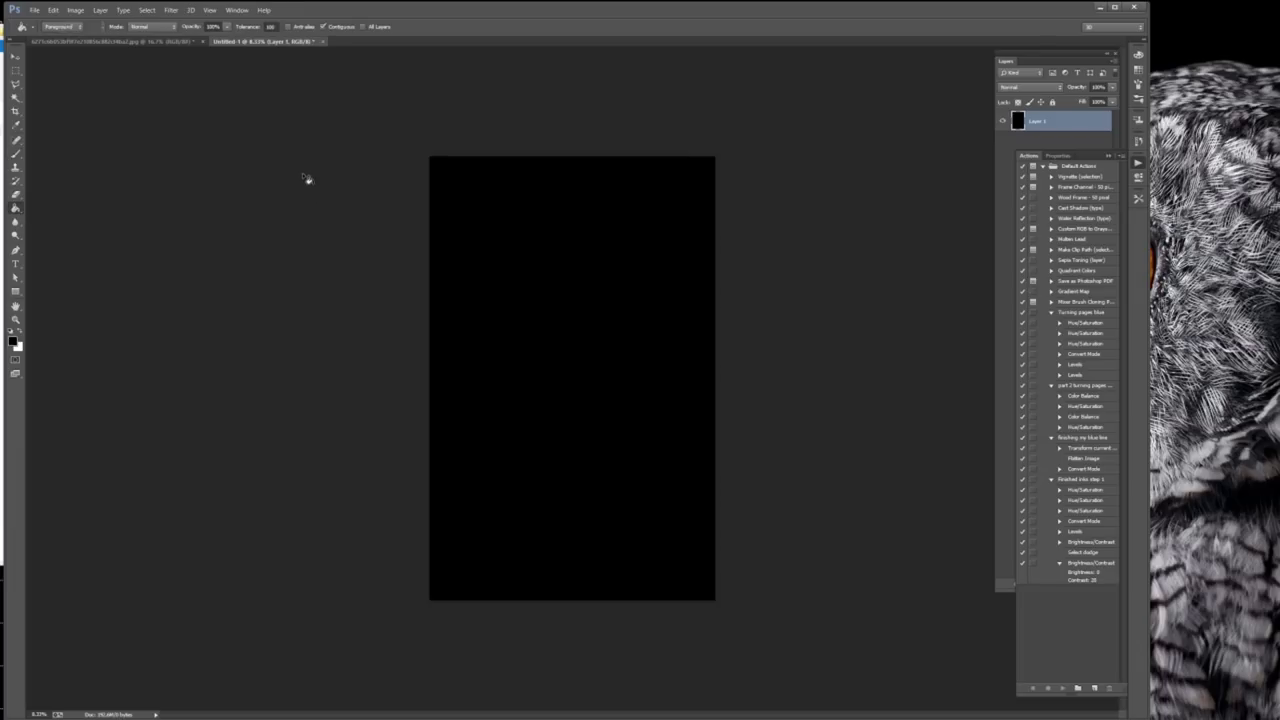
click(22, 332)
key(alt+BackSpace)
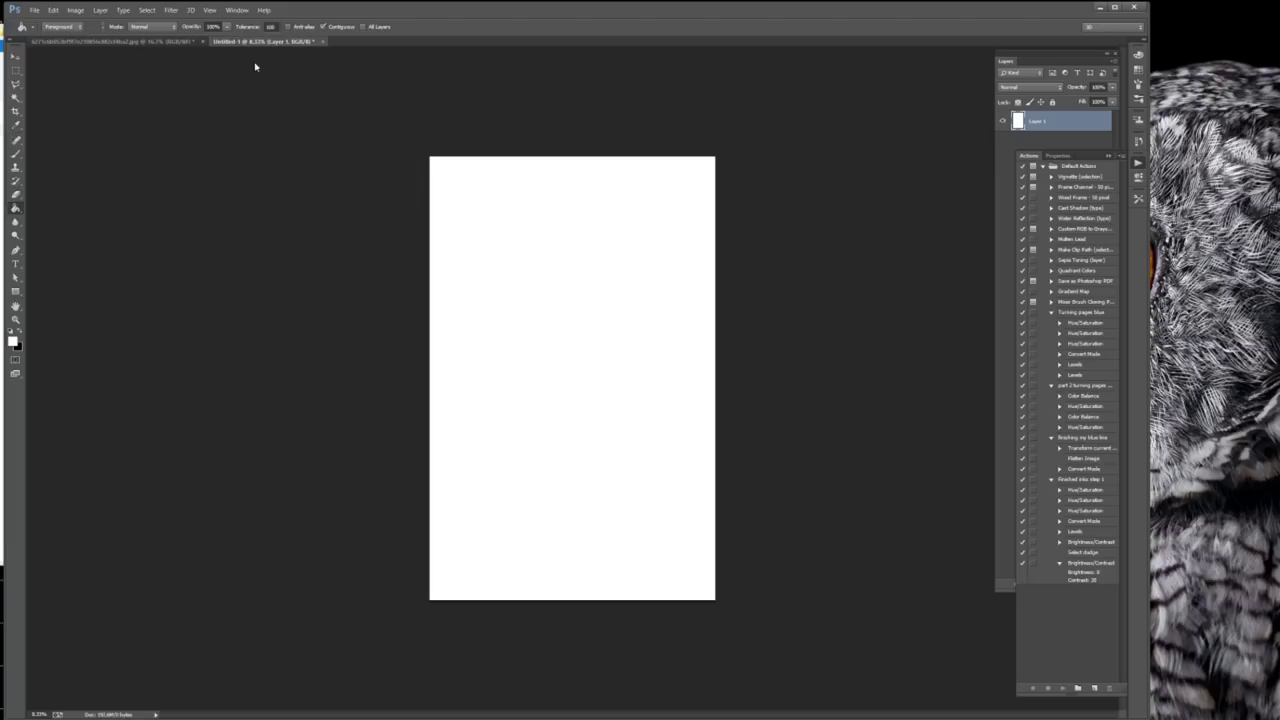
click(134, 42)
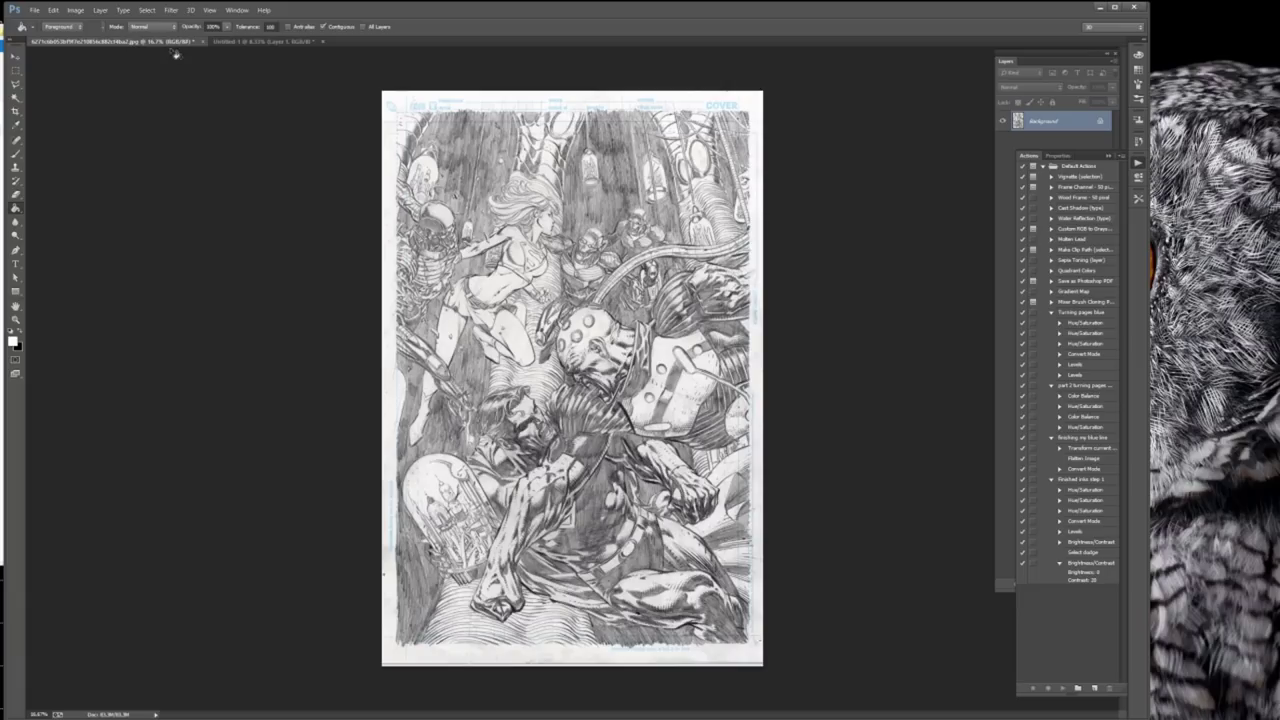
Copy the entire pencil drawing, paste it onto the white Untitled-1 page, and zoom in
key(ctrl+a)
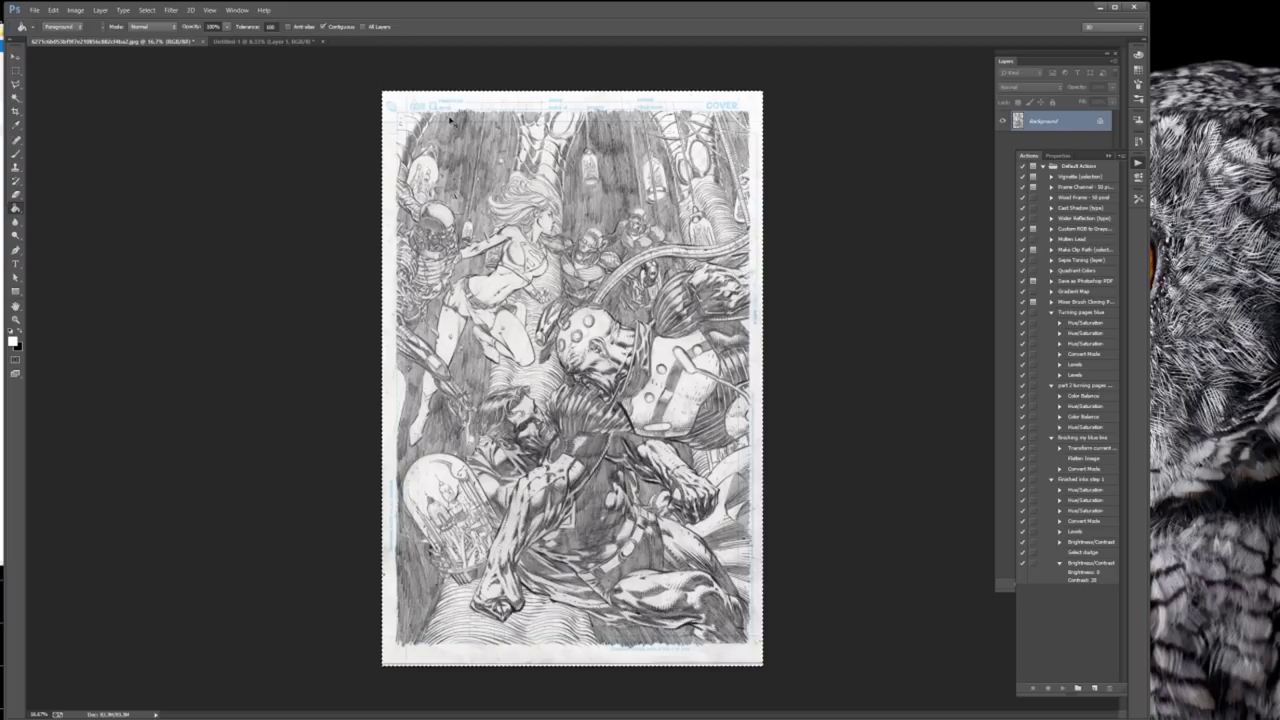
key(alt+BackSpace)
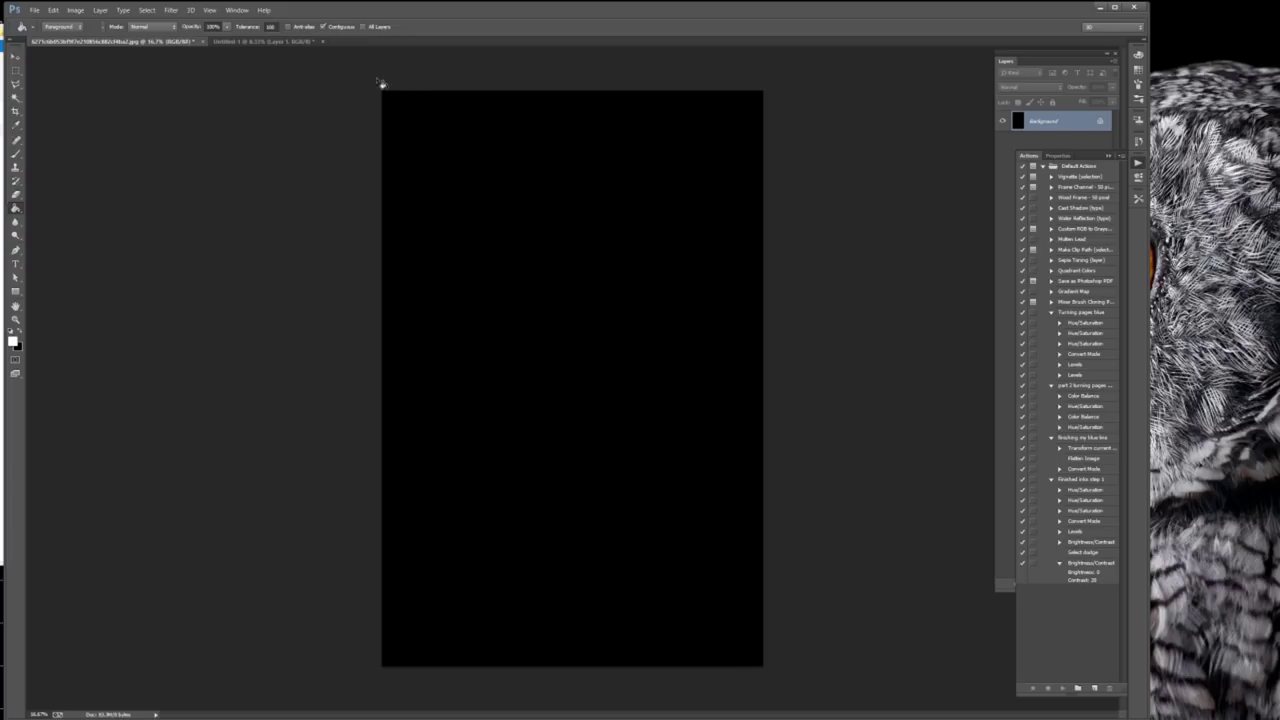
click(280, 42)
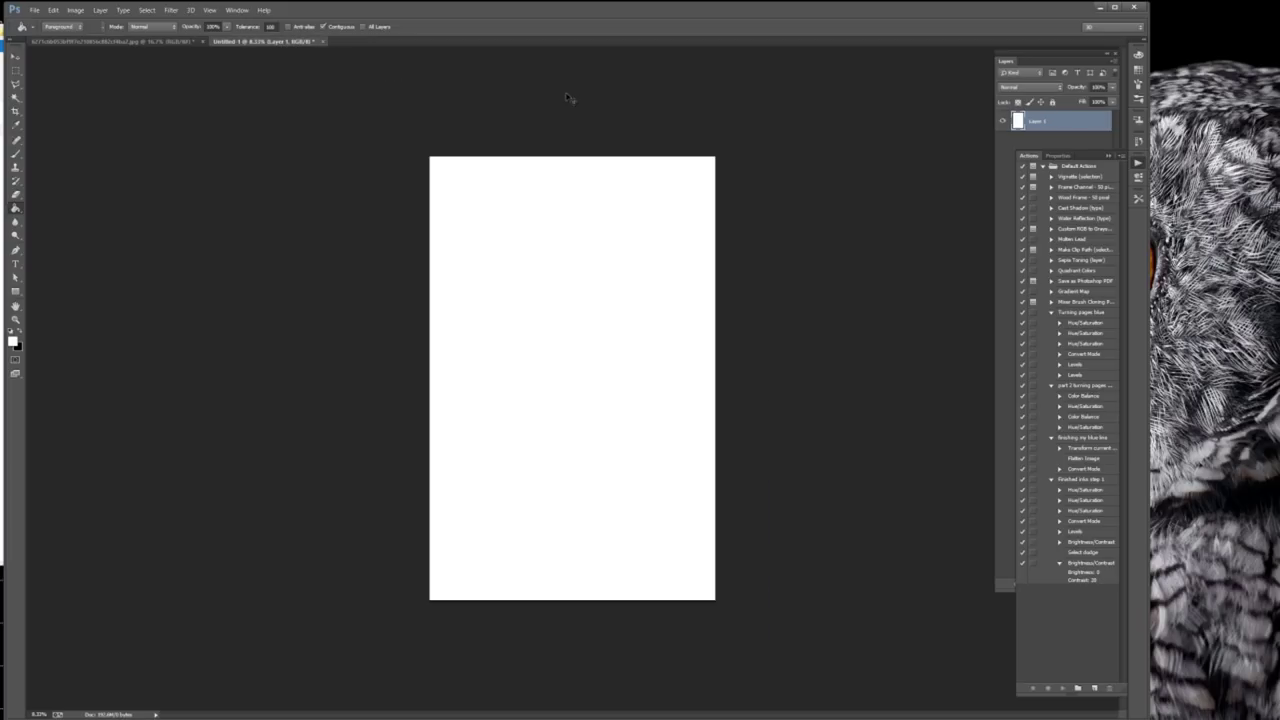
key(ctrl+v)
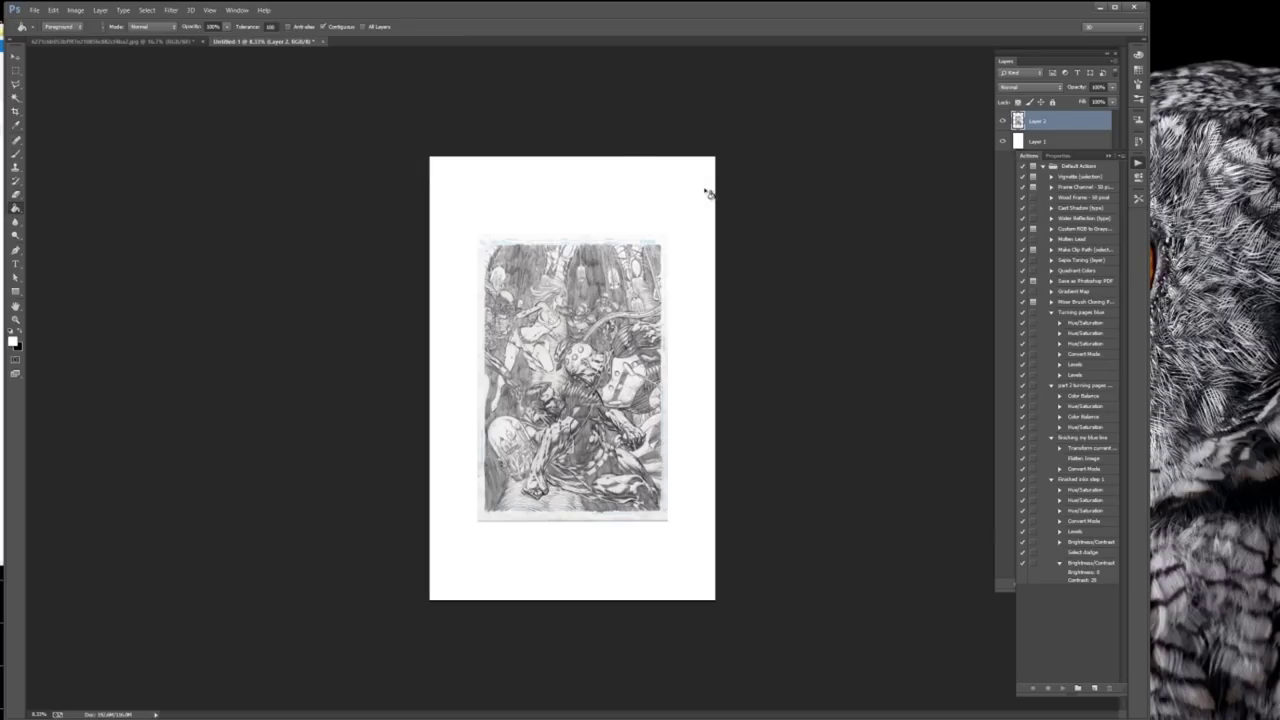
key(ctrl+plus)
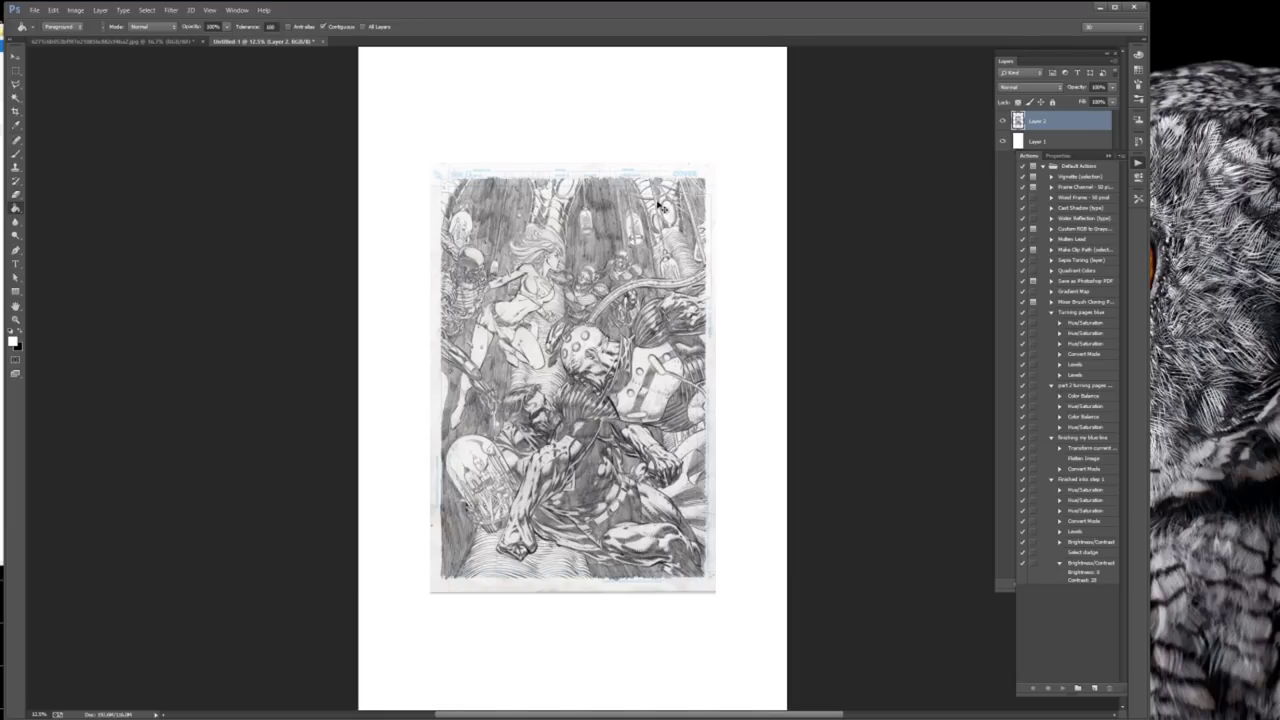
Try rotating the pasted drawing about 17 degrees, then cancel to keep it upright
key(ctrl+t)
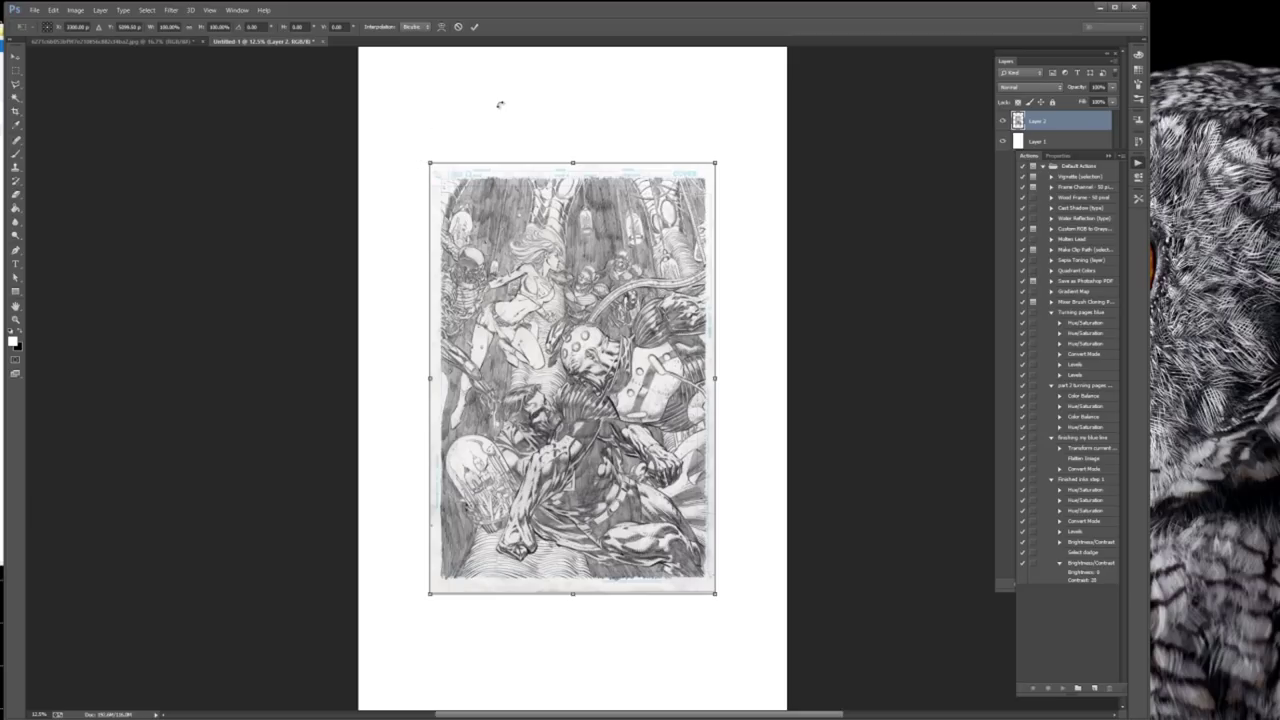
mouse_move(501, 104)
mouse_down()
mouse_move(580, 106)
mouse_move(451, 100)
mouse_move(581, 105)
mouse_move(518, 105)
mouse_up()
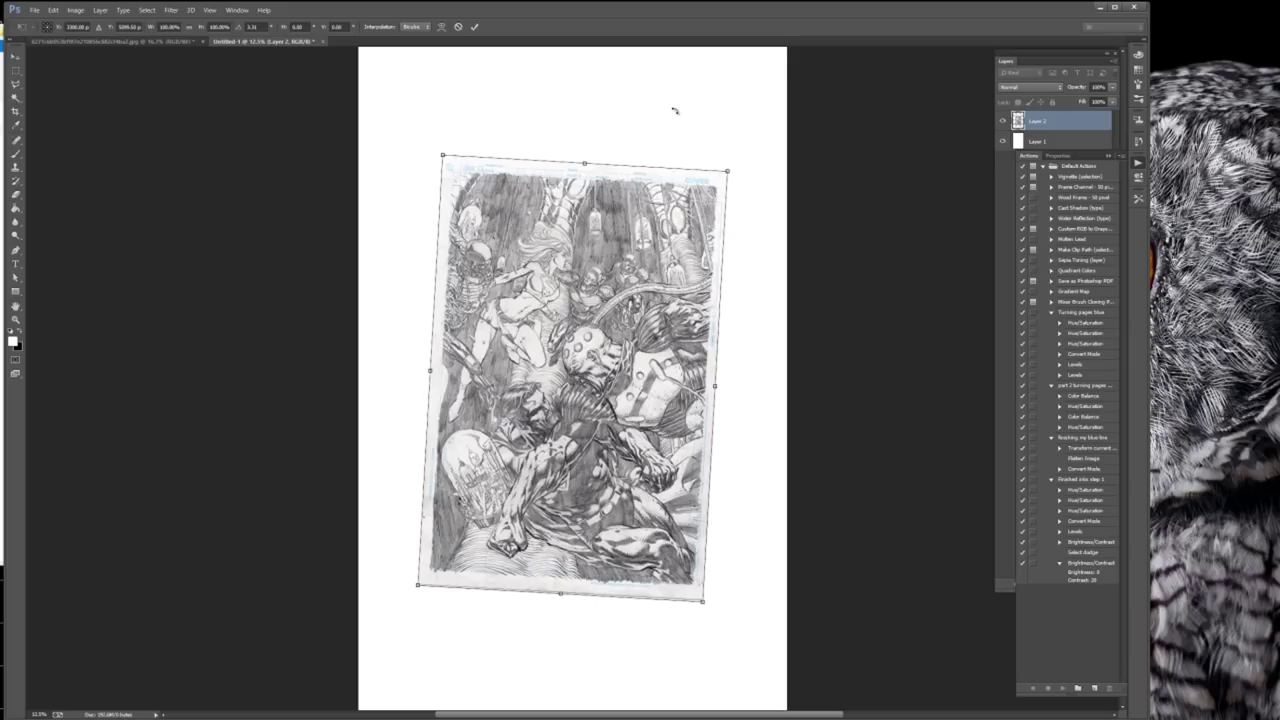
key(Escape)
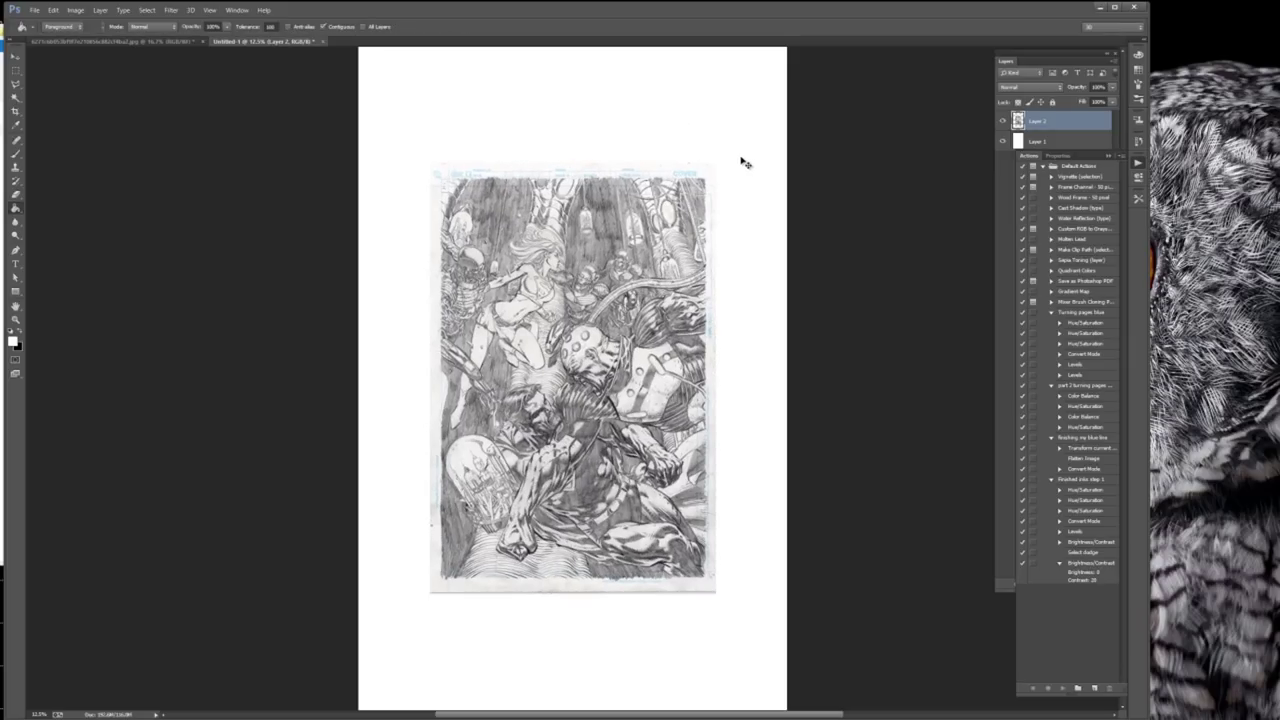
Scale the drawing up to nearly fill the 11 × 17 page and flatten the layers
key(ctrl+t)
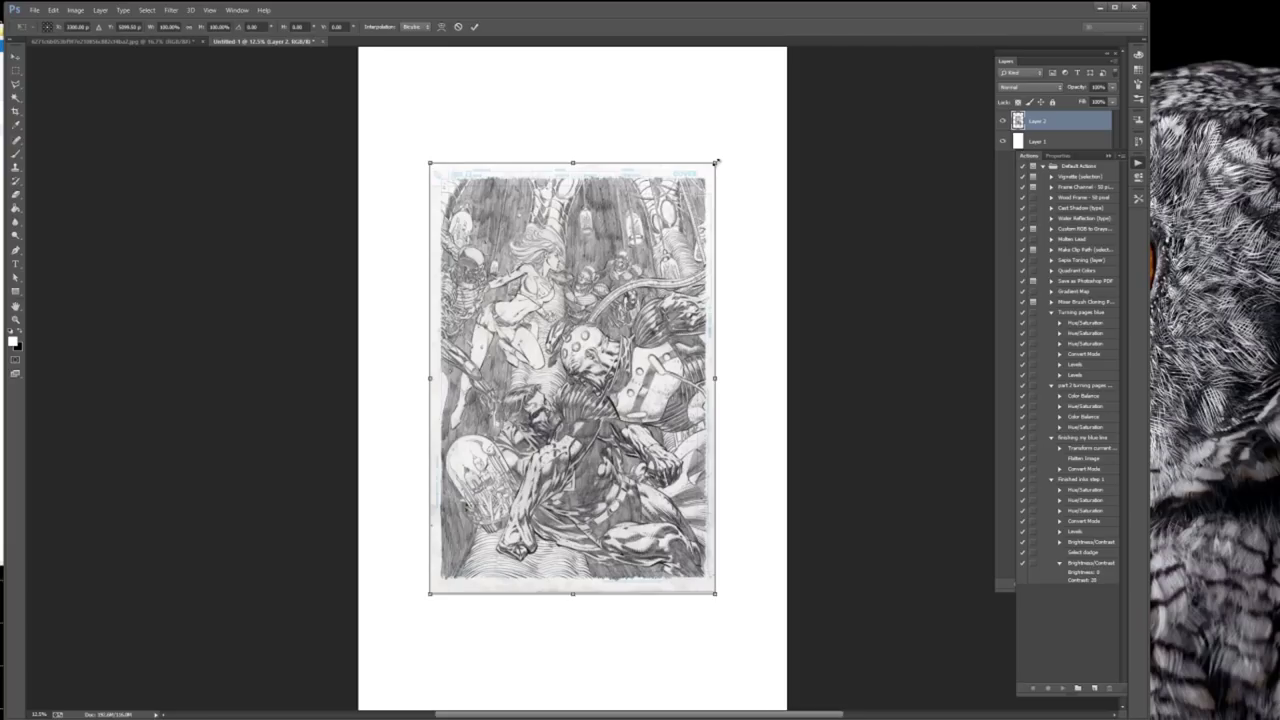
drag(716, 162, 796, 93)
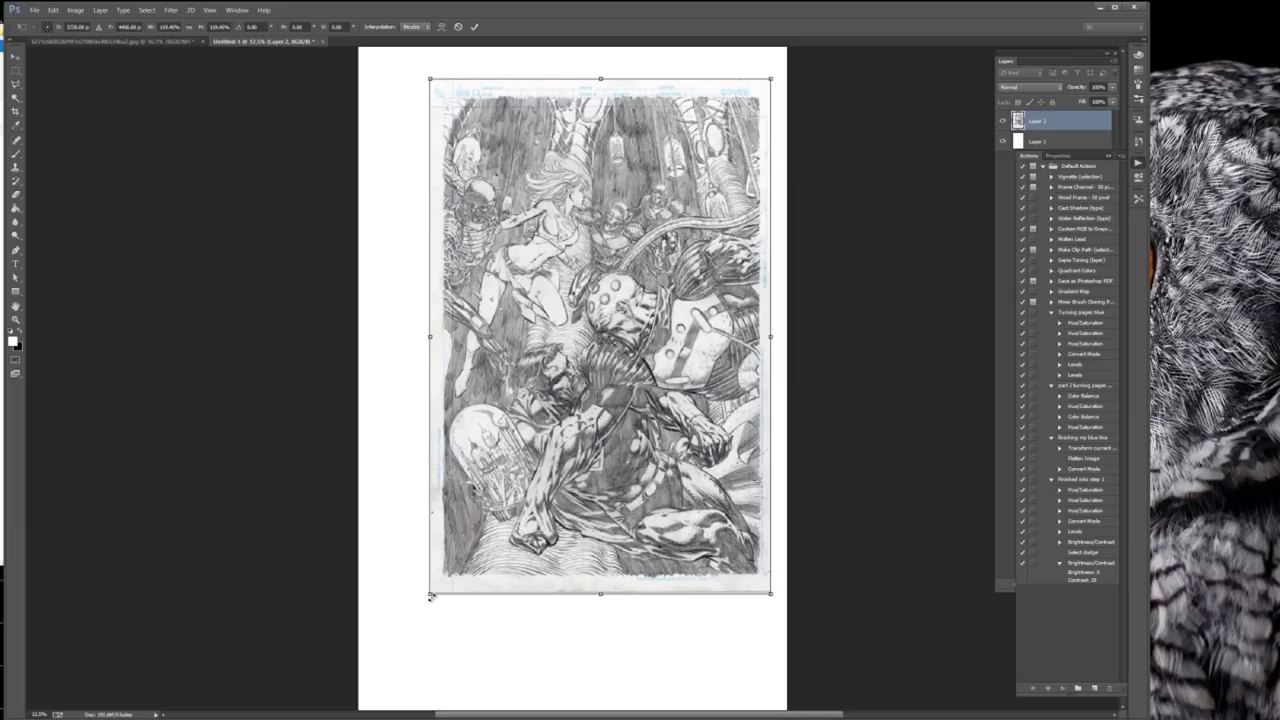
drag(430, 593, 369, 685)
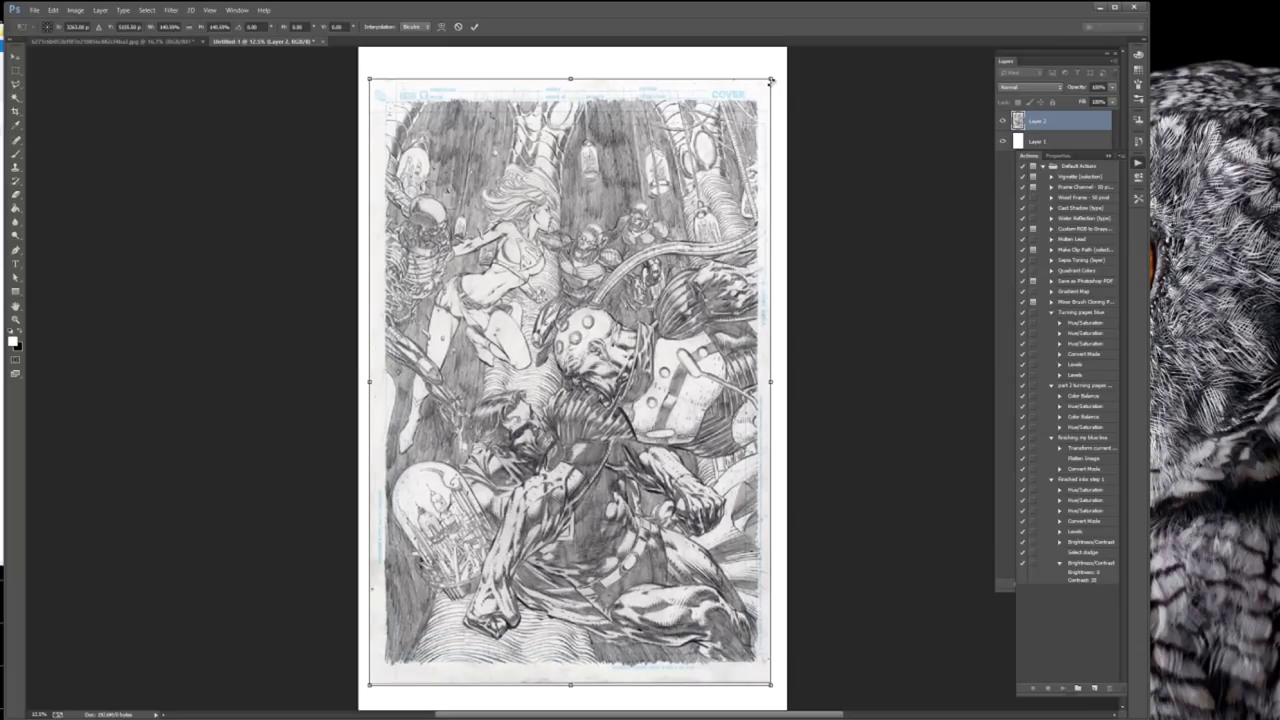
drag(772, 76, 775, 72)
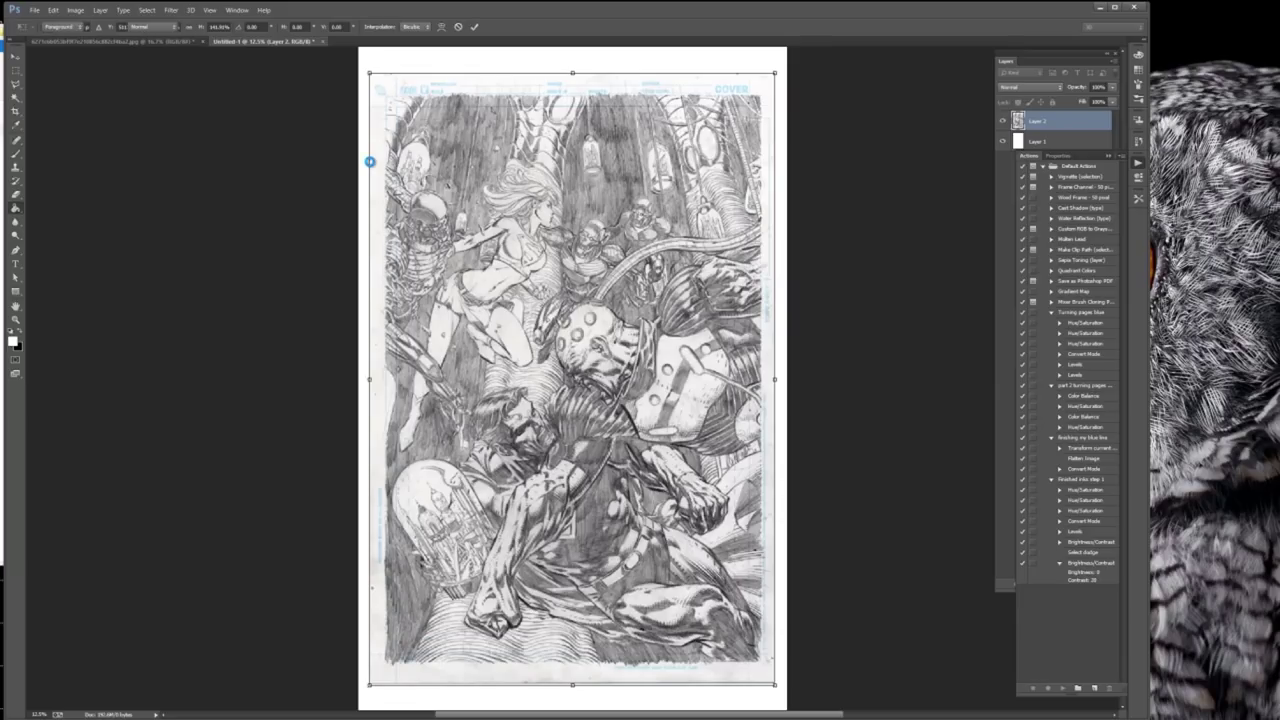
key(Return)
key(g)
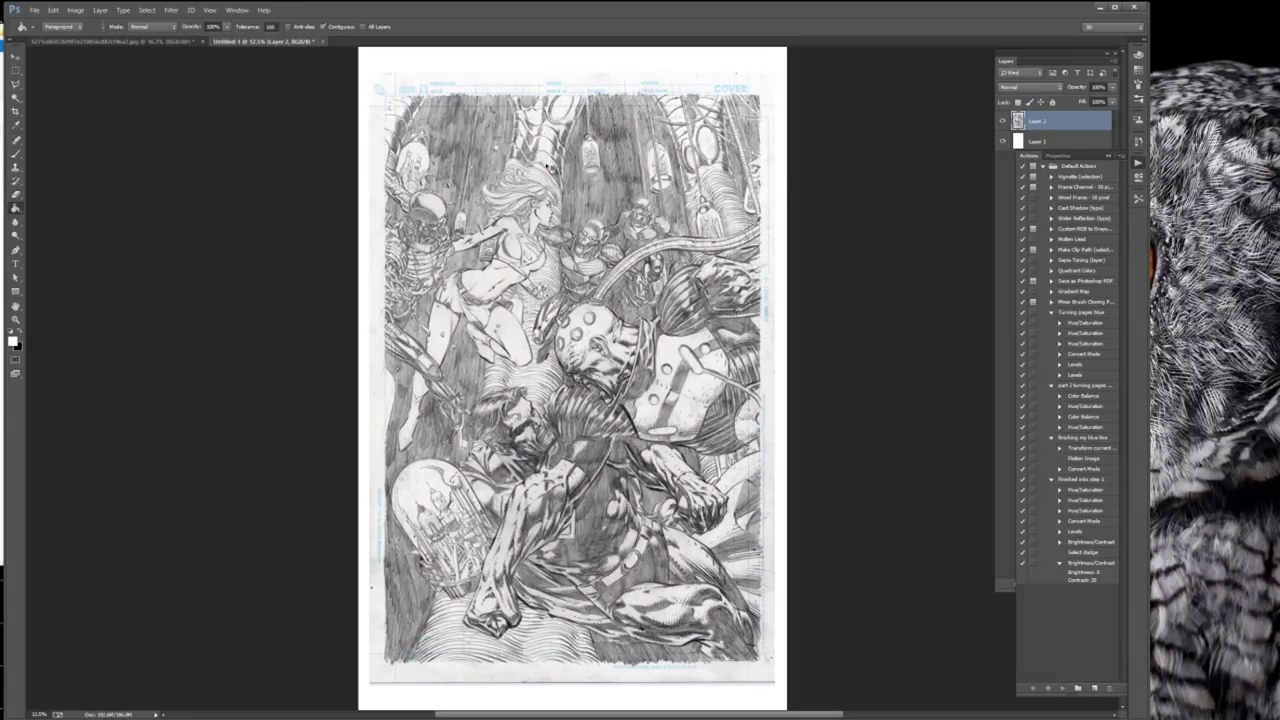
key(ctrl+shift+e)
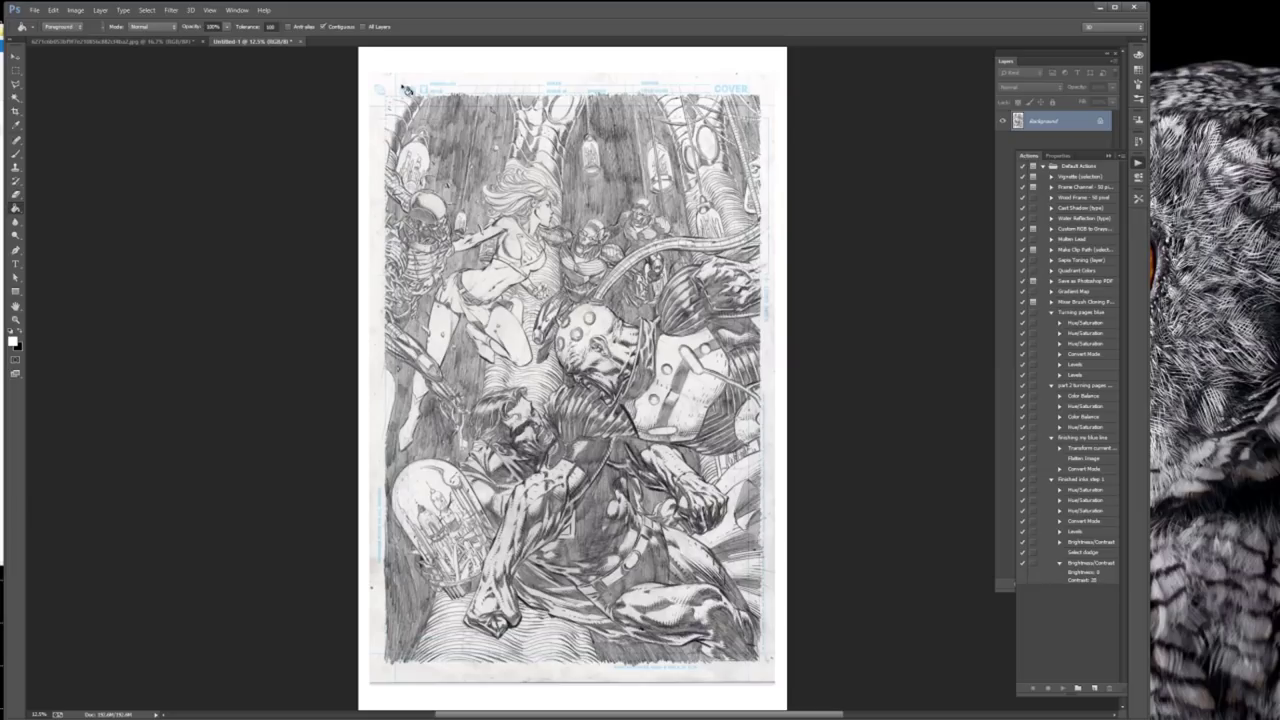
Look through the Image and Layer menus and flatten Untitled-1 into one Background layer
click(75, 10)
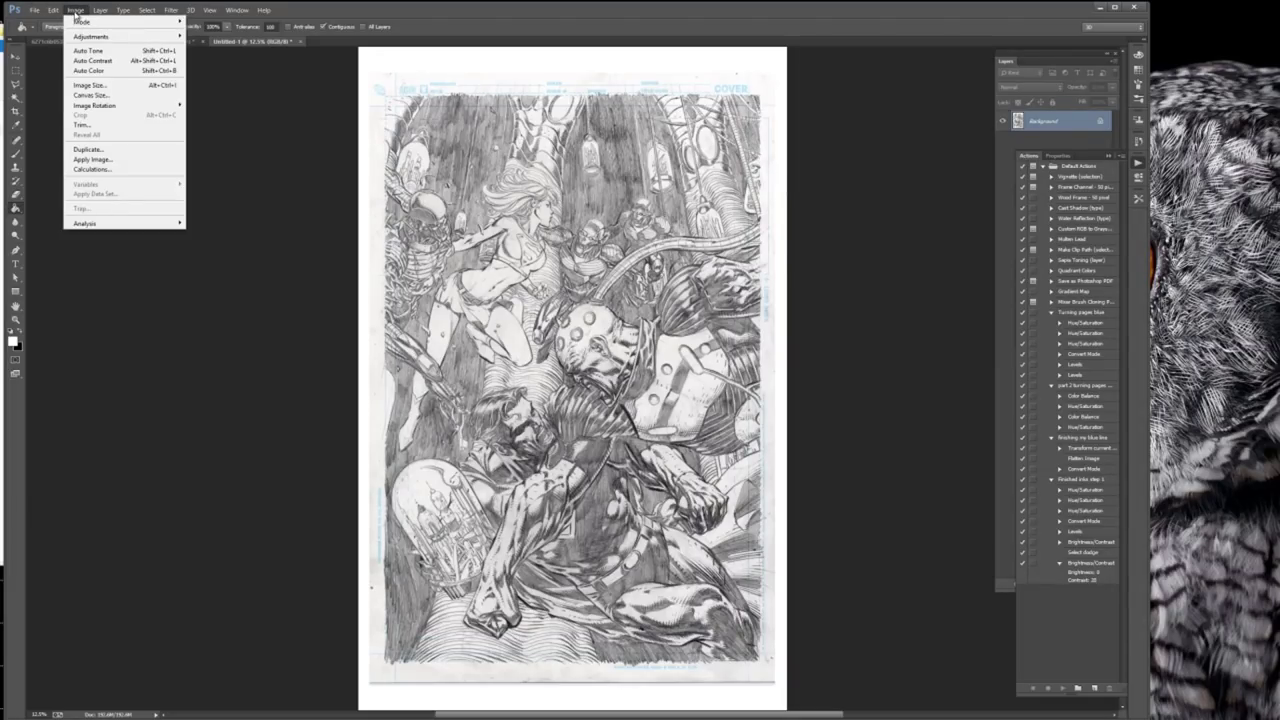
mouse_move(52, 10)
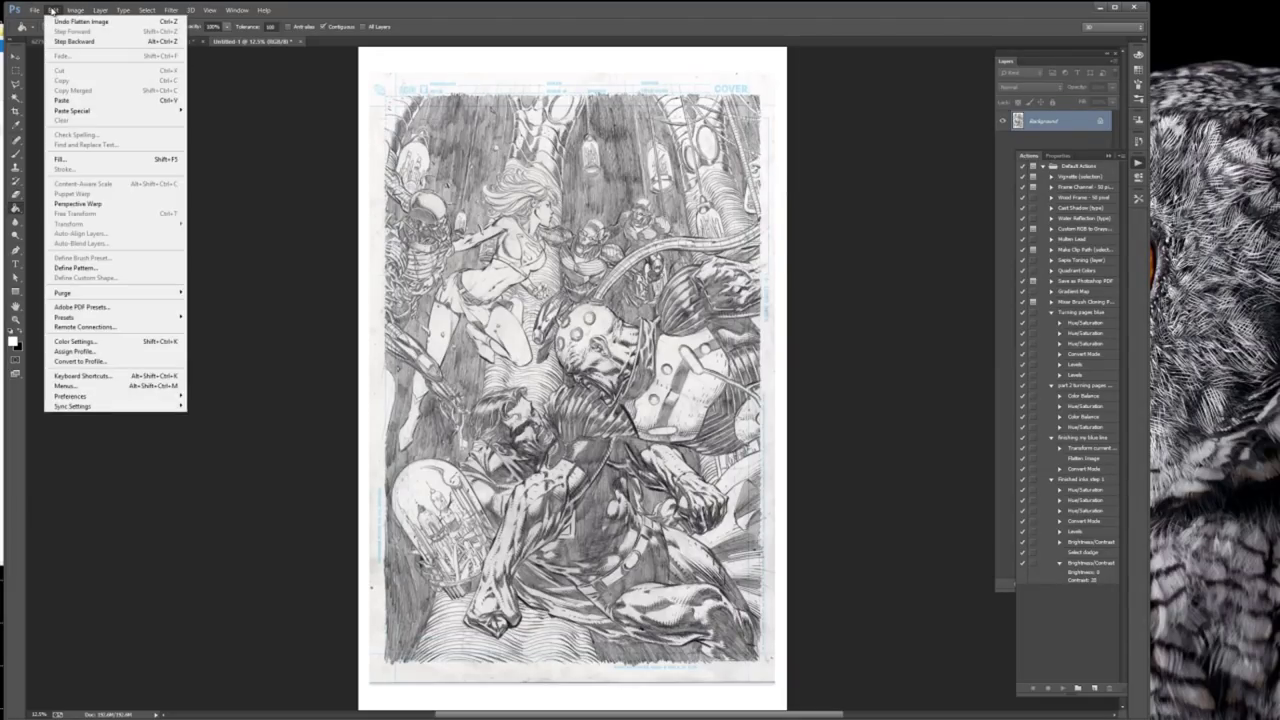
click(427, 16)
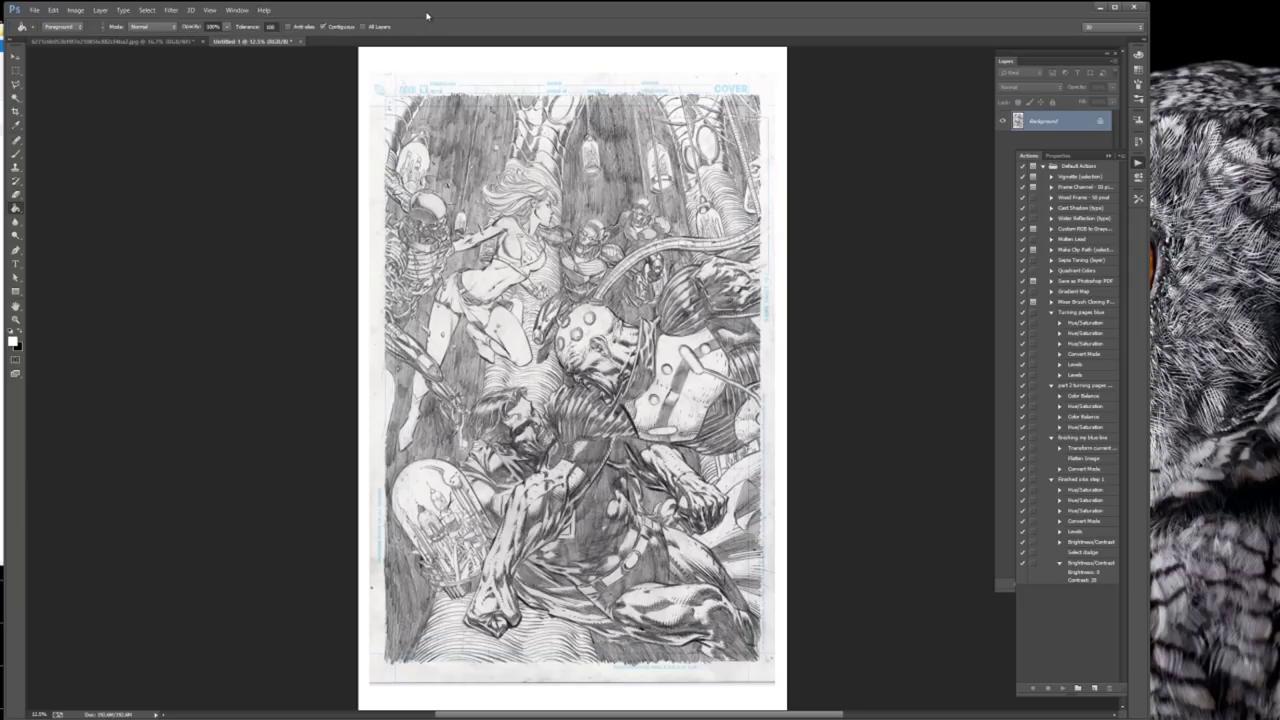
click(100, 10)
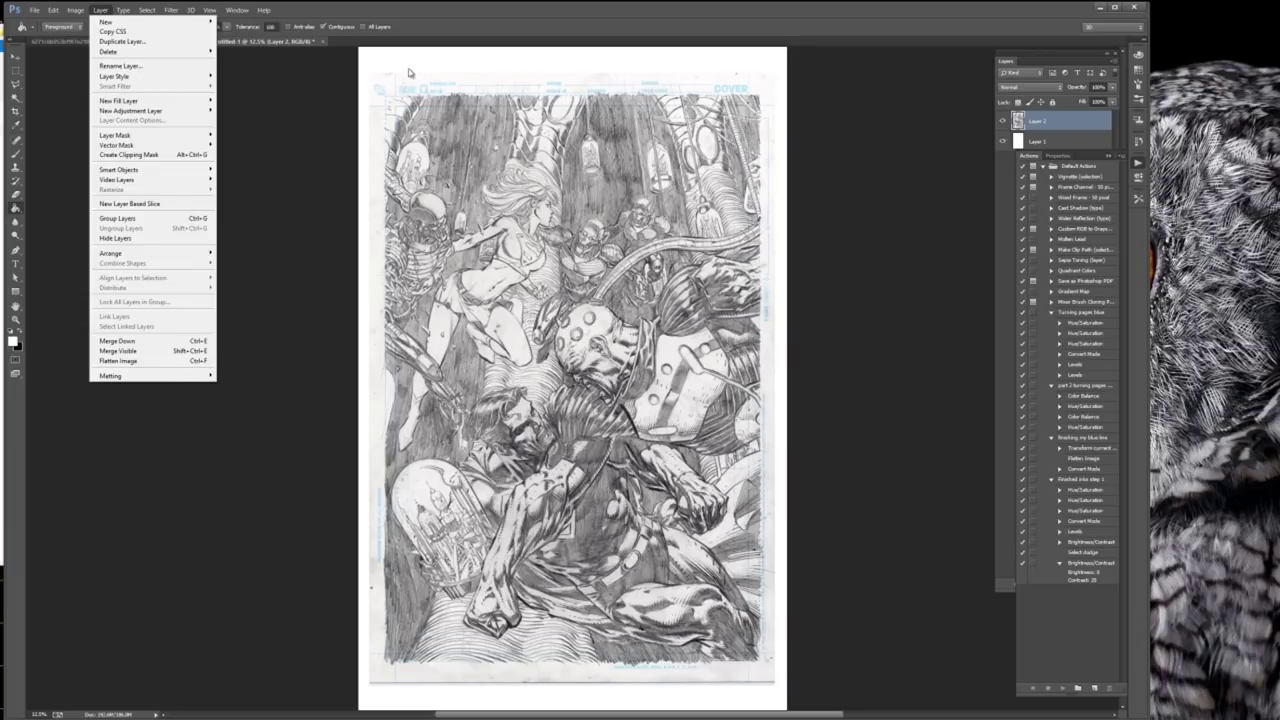
click(420, 34)
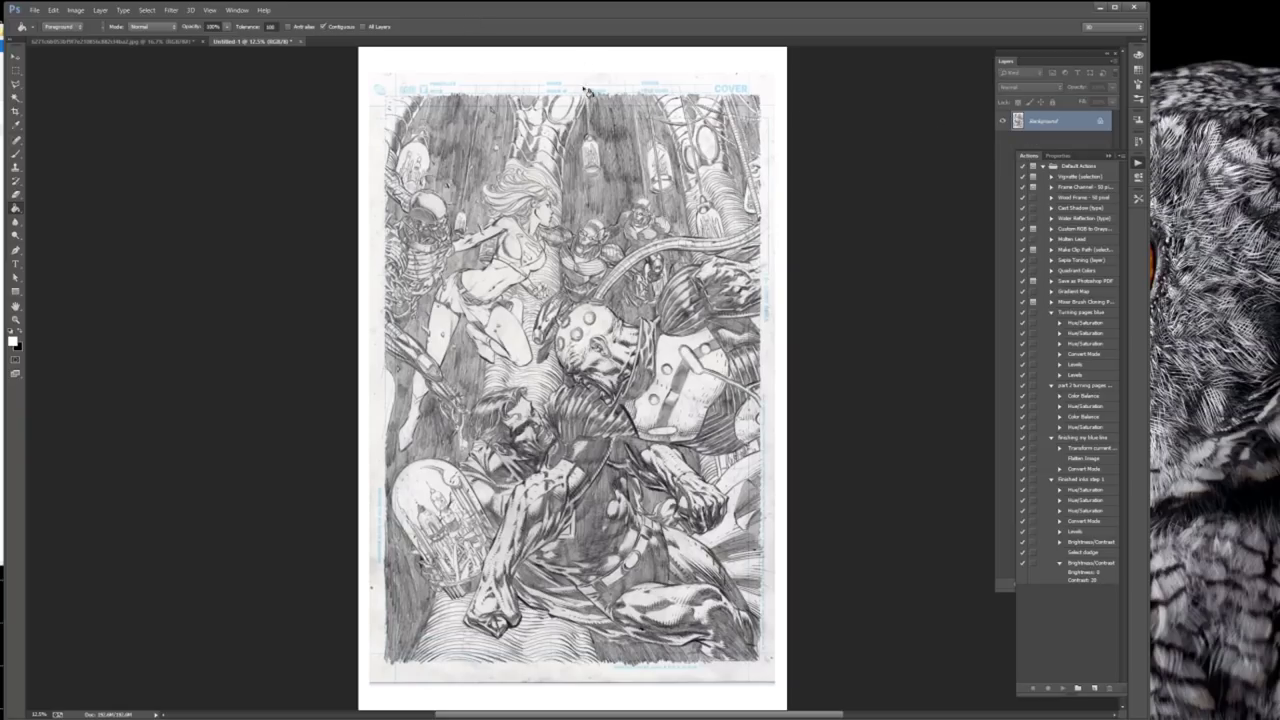
click(75, 10)
Apply Color Balance with the Cyan–Red midtones slider dragged toward Cyan
mouse_move(104, 40)
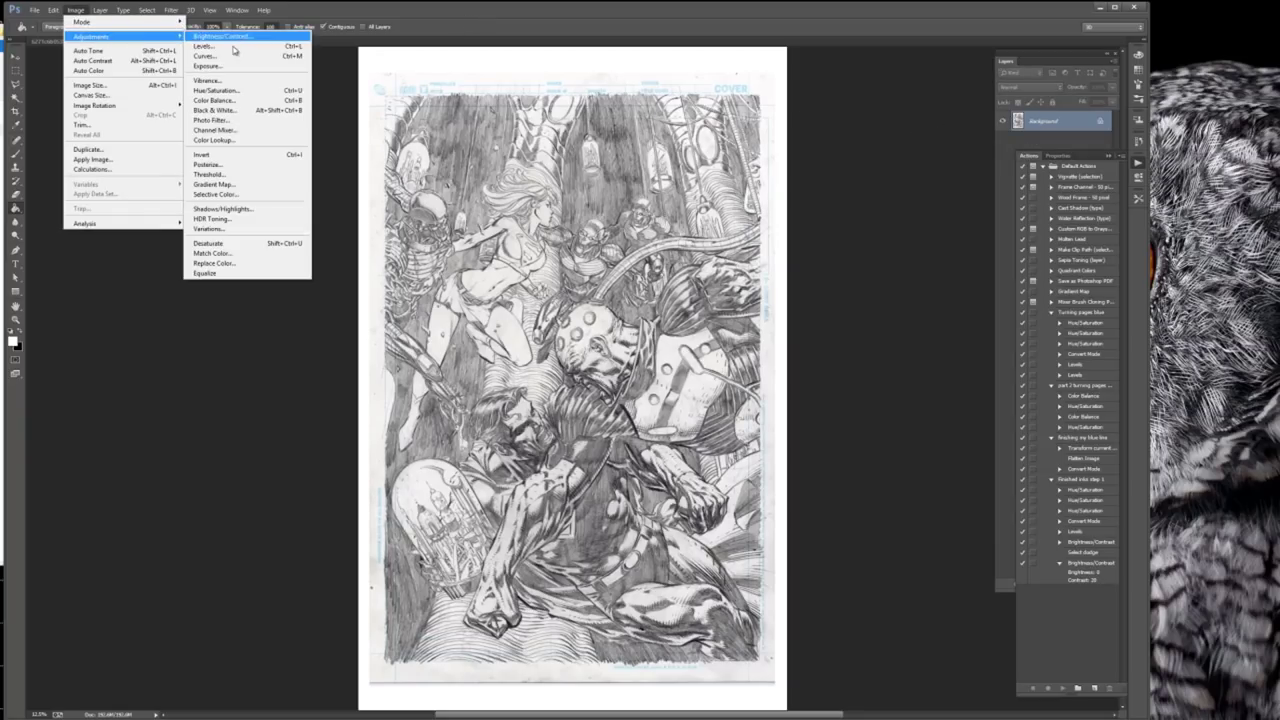
click(213, 100)
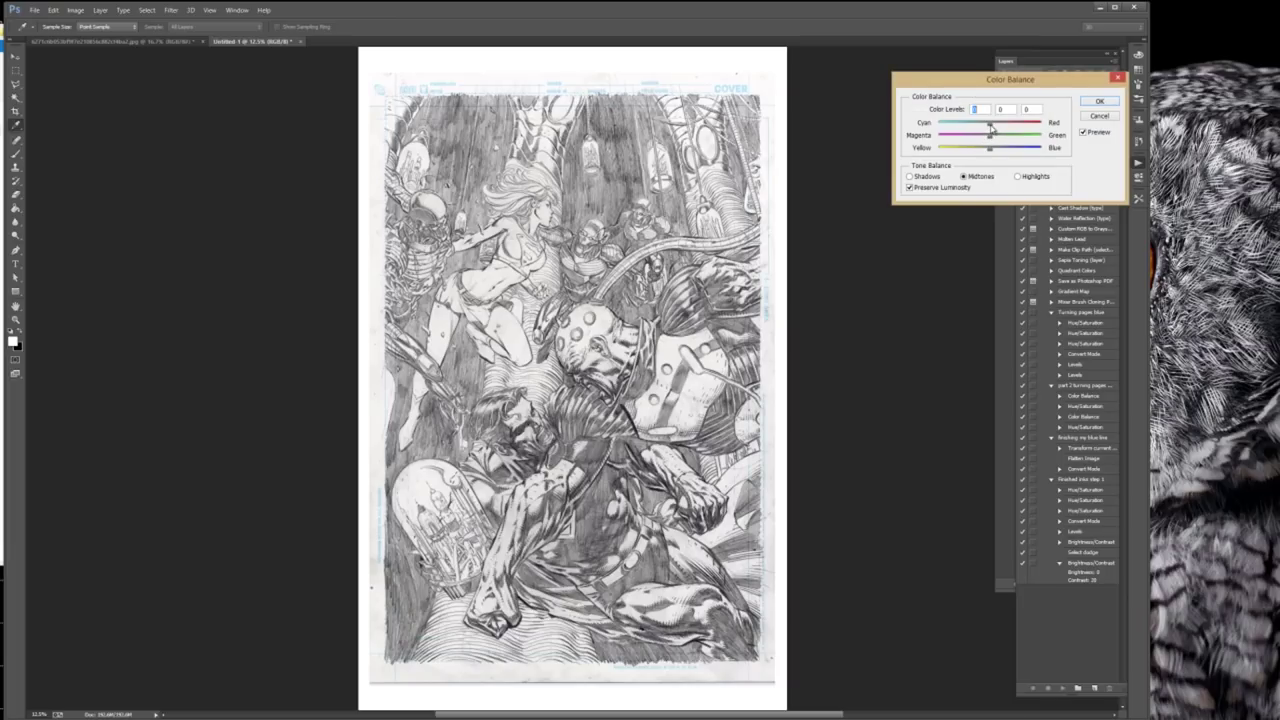
drag(981, 127, 917, 125)
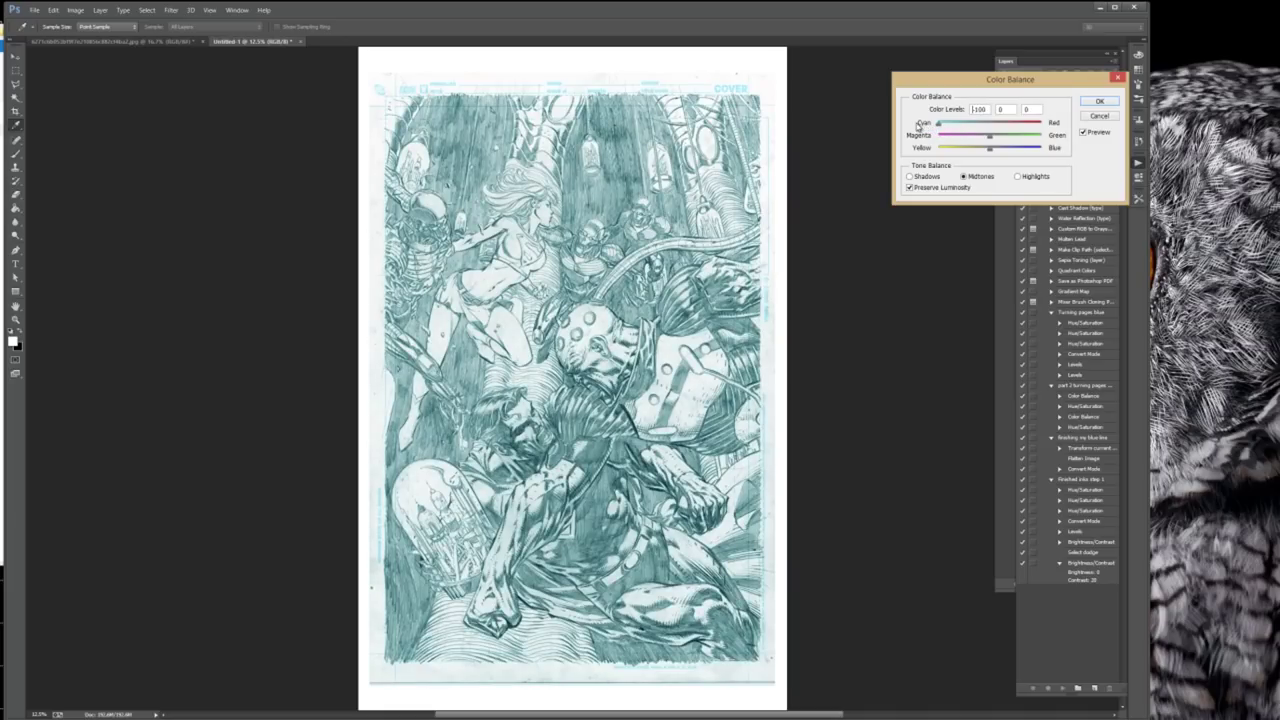
click(1099, 103)
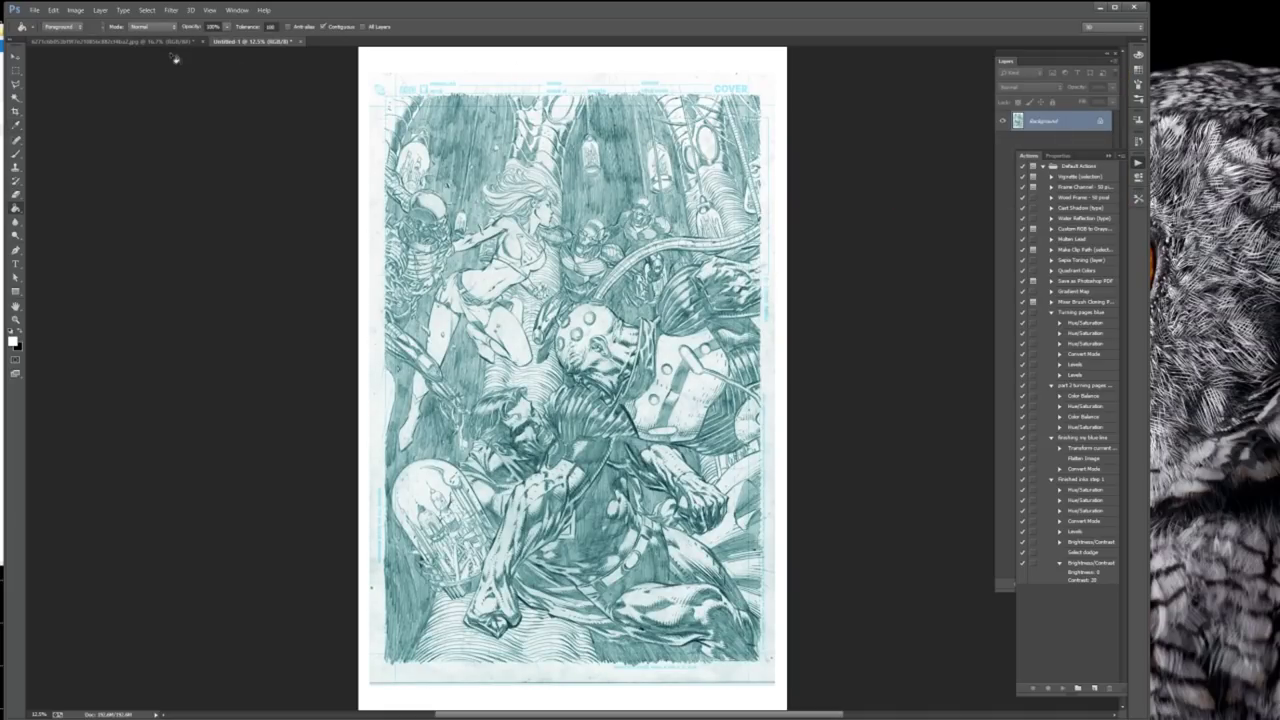
Apply a second Color Balance pass pushing the midtones further toward Cyan
click(74, 10)
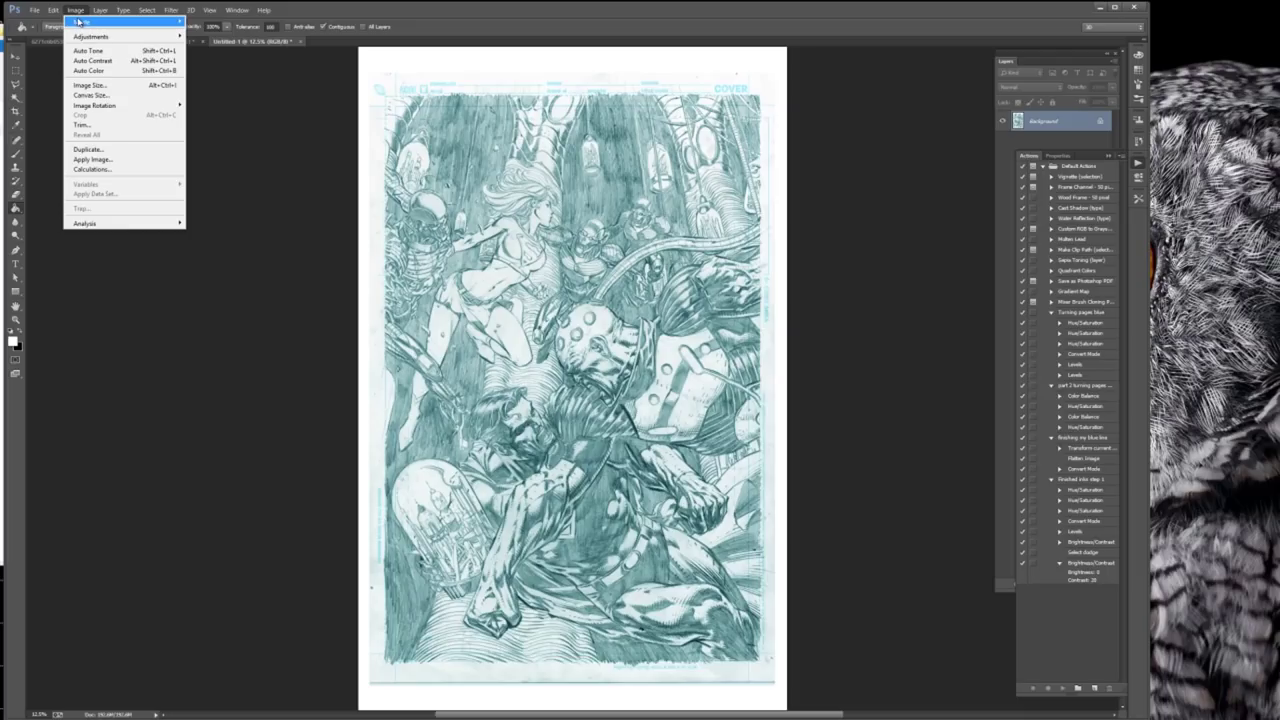
mouse_move(137, 37)
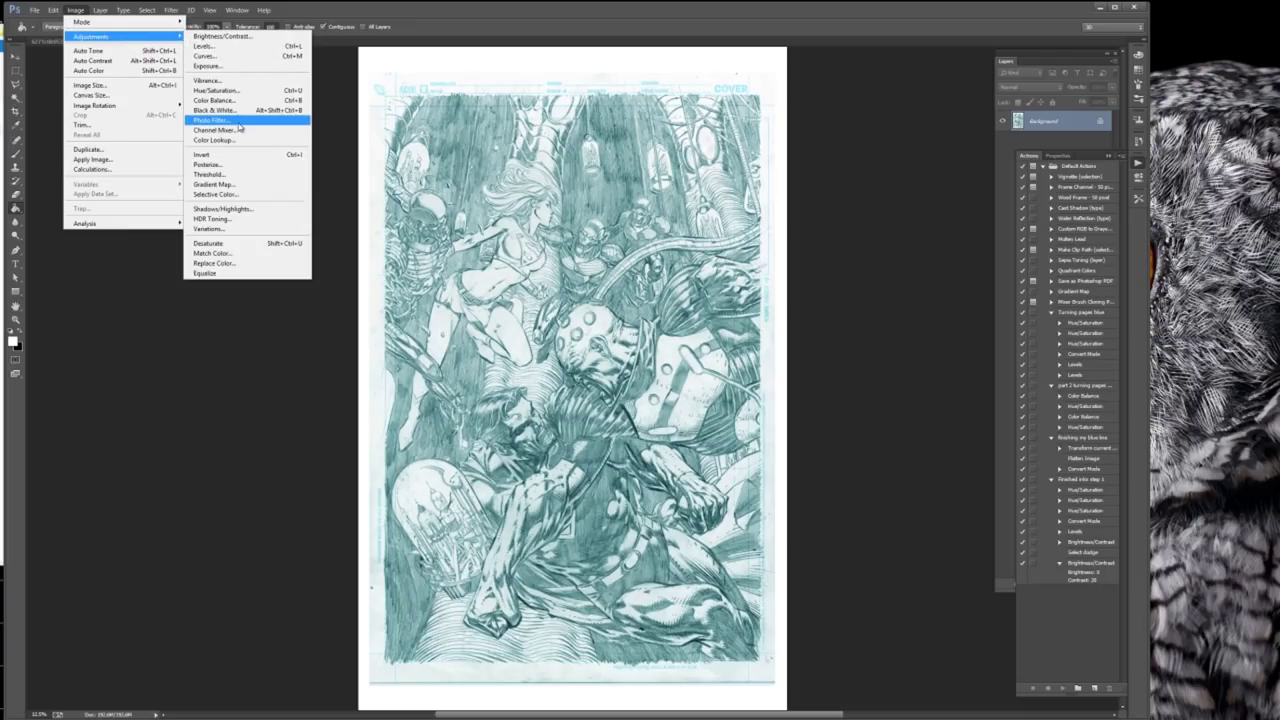
click(240, 102)
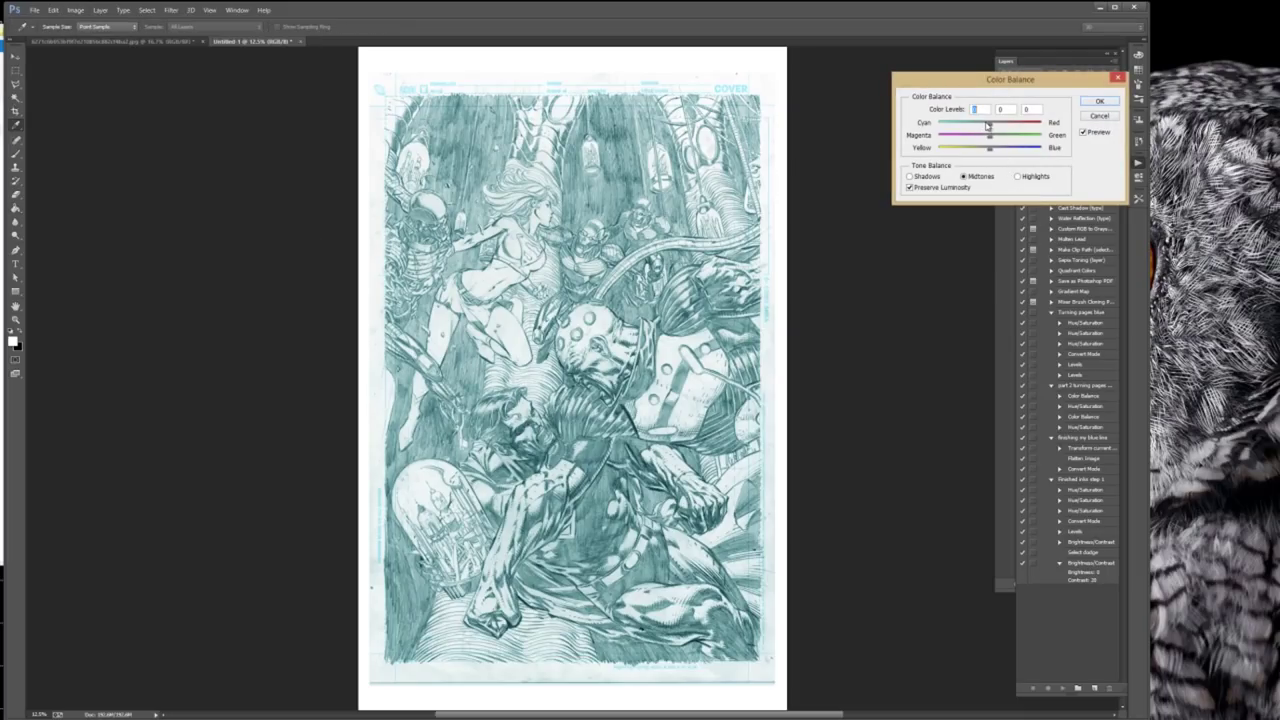
drag(988, 125, 942, 128)
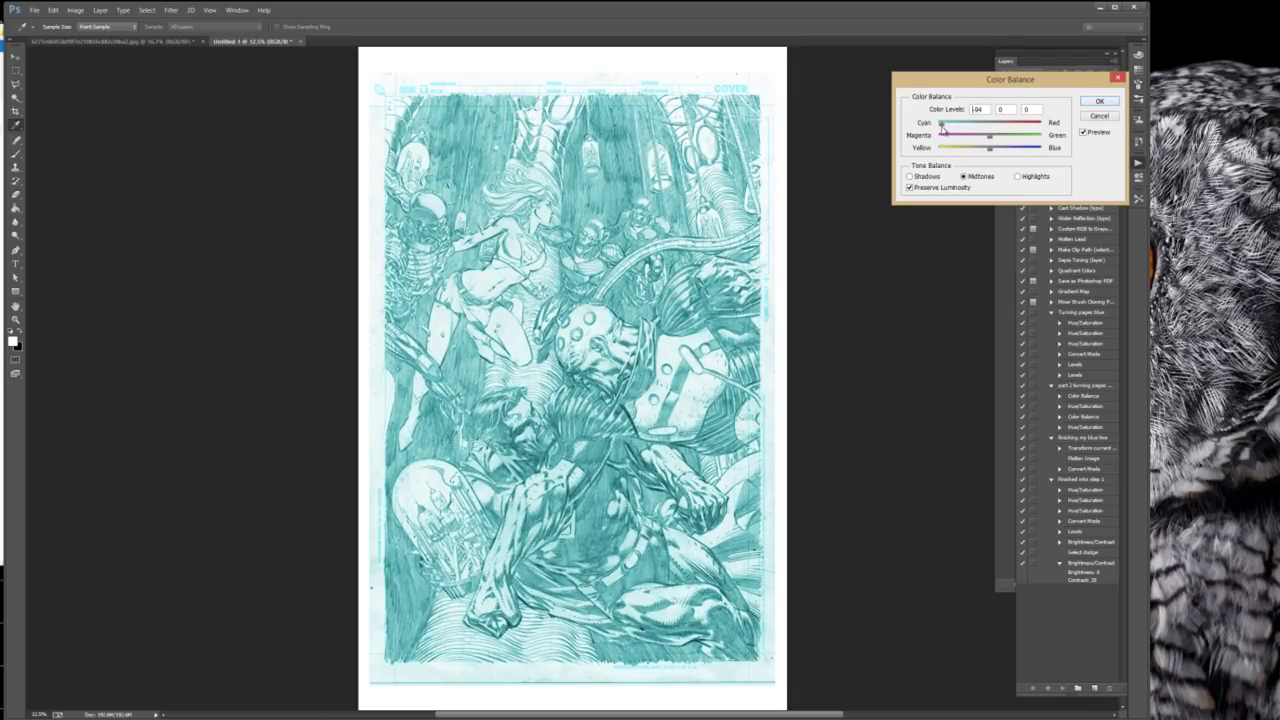
key(g)
click(1099, 102)
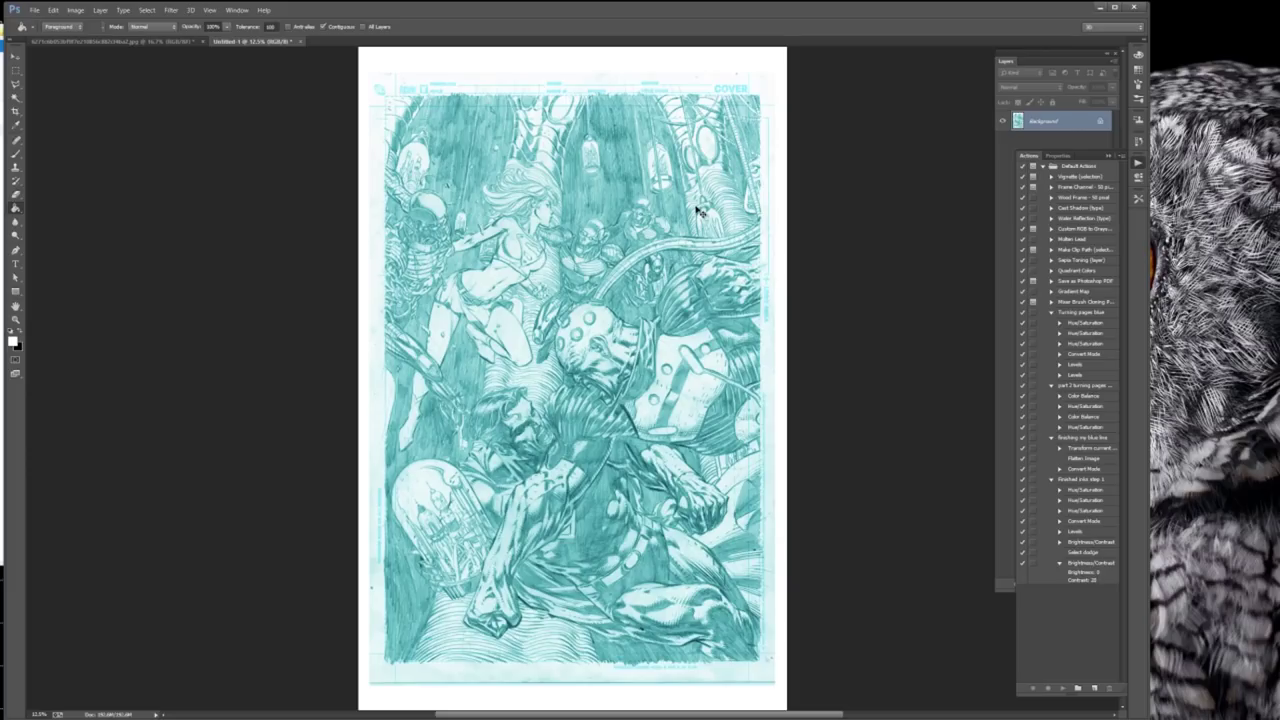
Brighten the page with Levels by sampling a mid-tone in the artwork as the white point
key(ctrl+l)
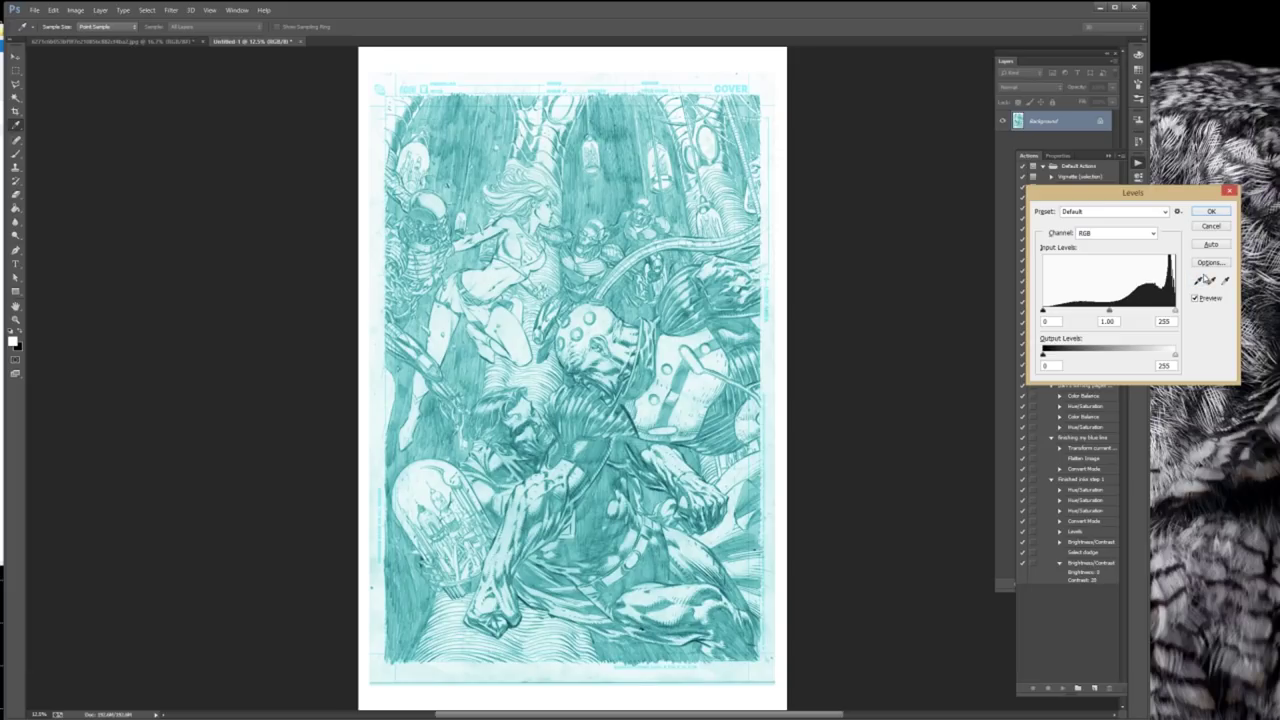
click(1226, 284)
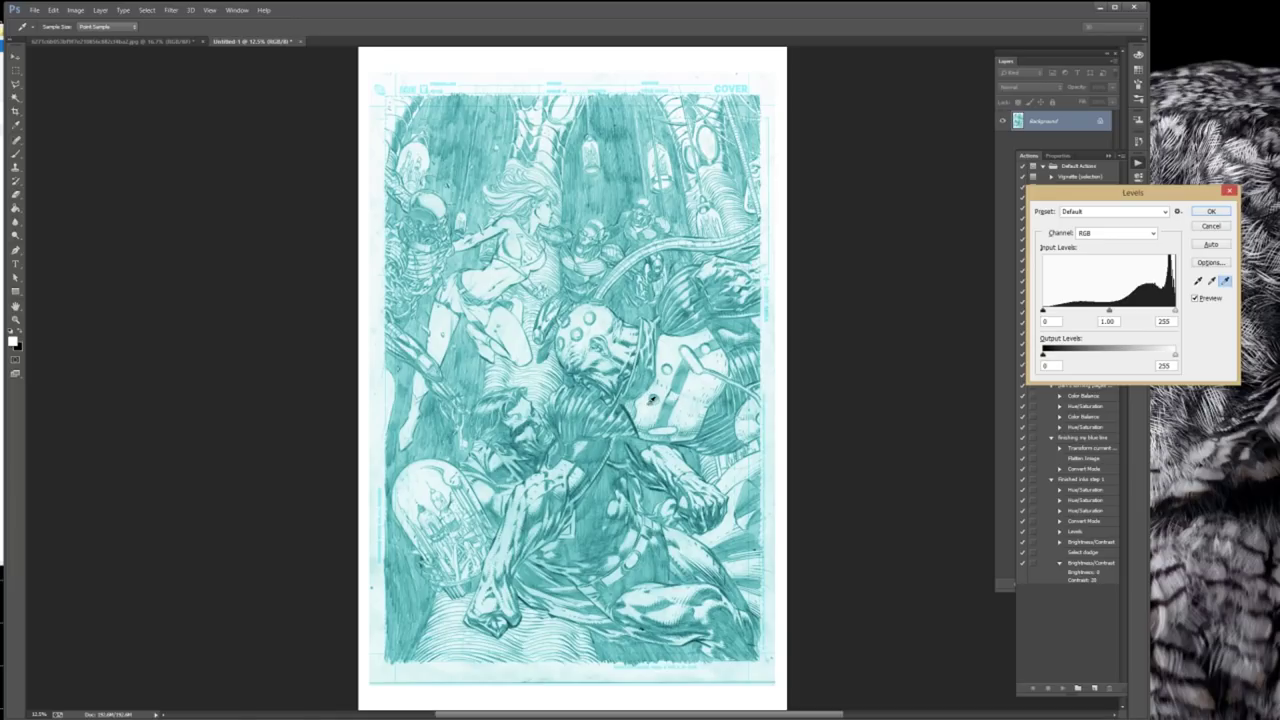
click(648, 401)
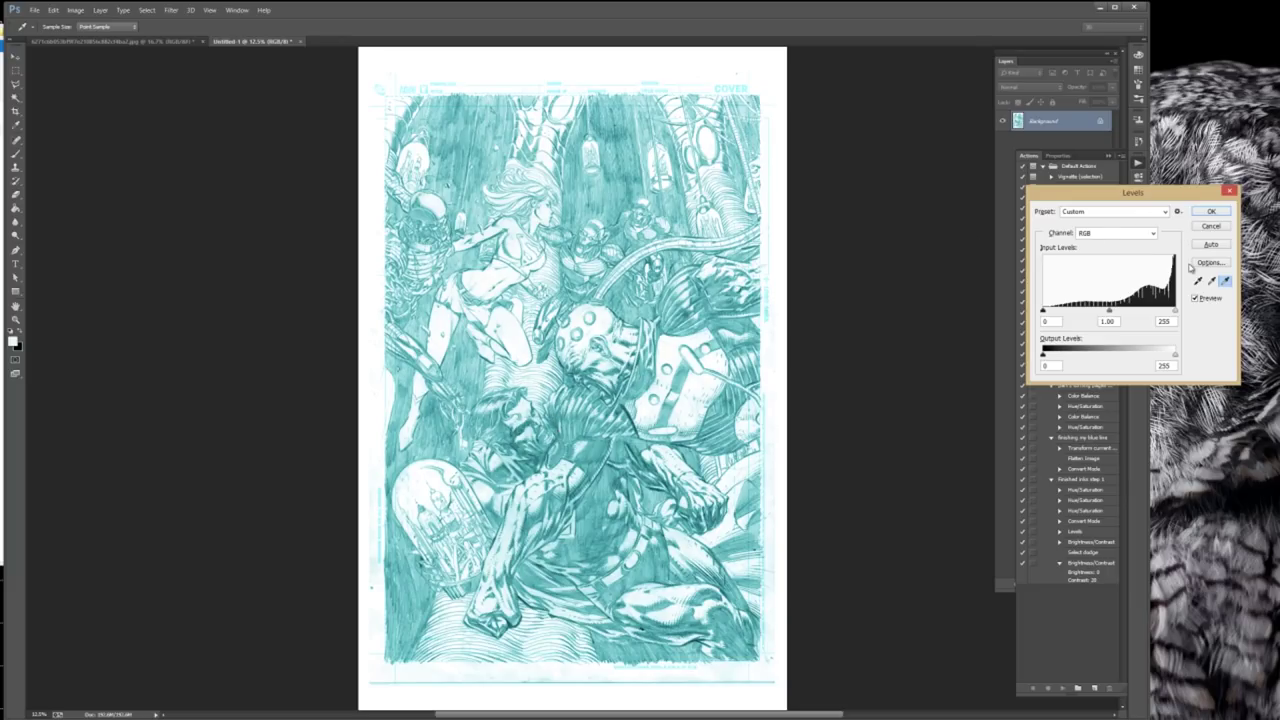
click(1211, 211)
Run Levels again, sampling a darker tone as white to brighten the page further
key(ctrl+l)
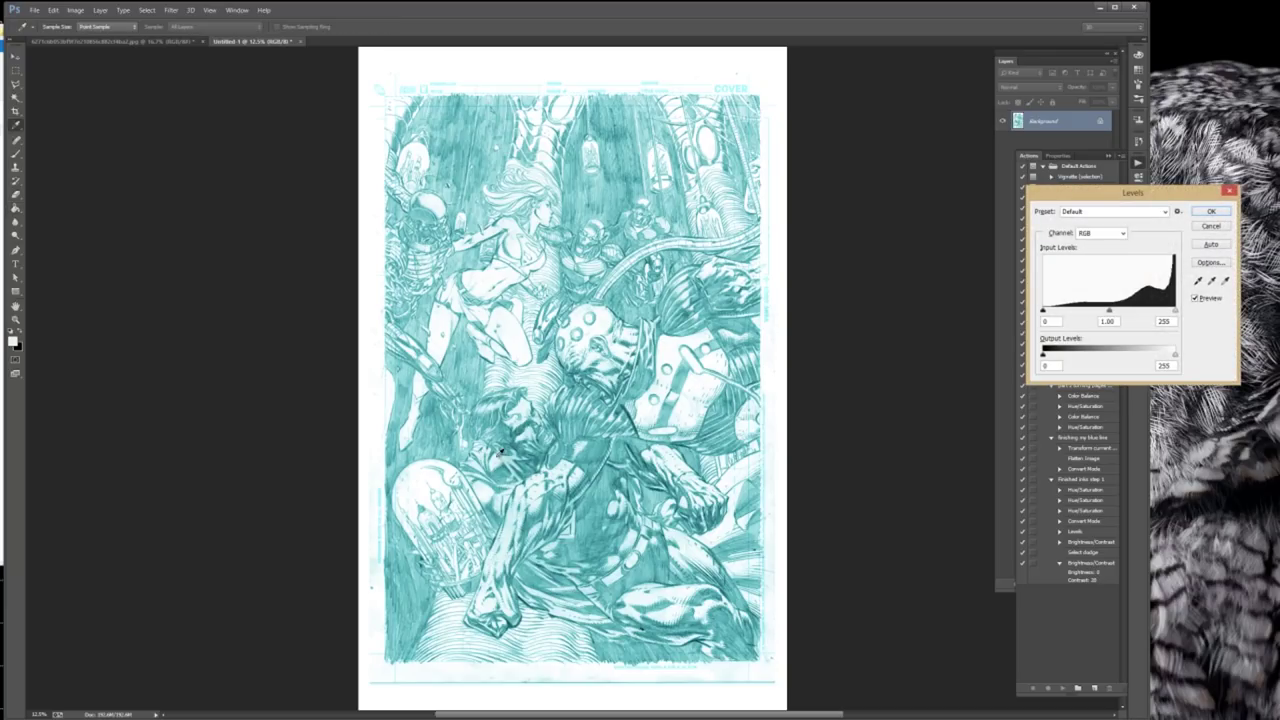
click(1225, 281)
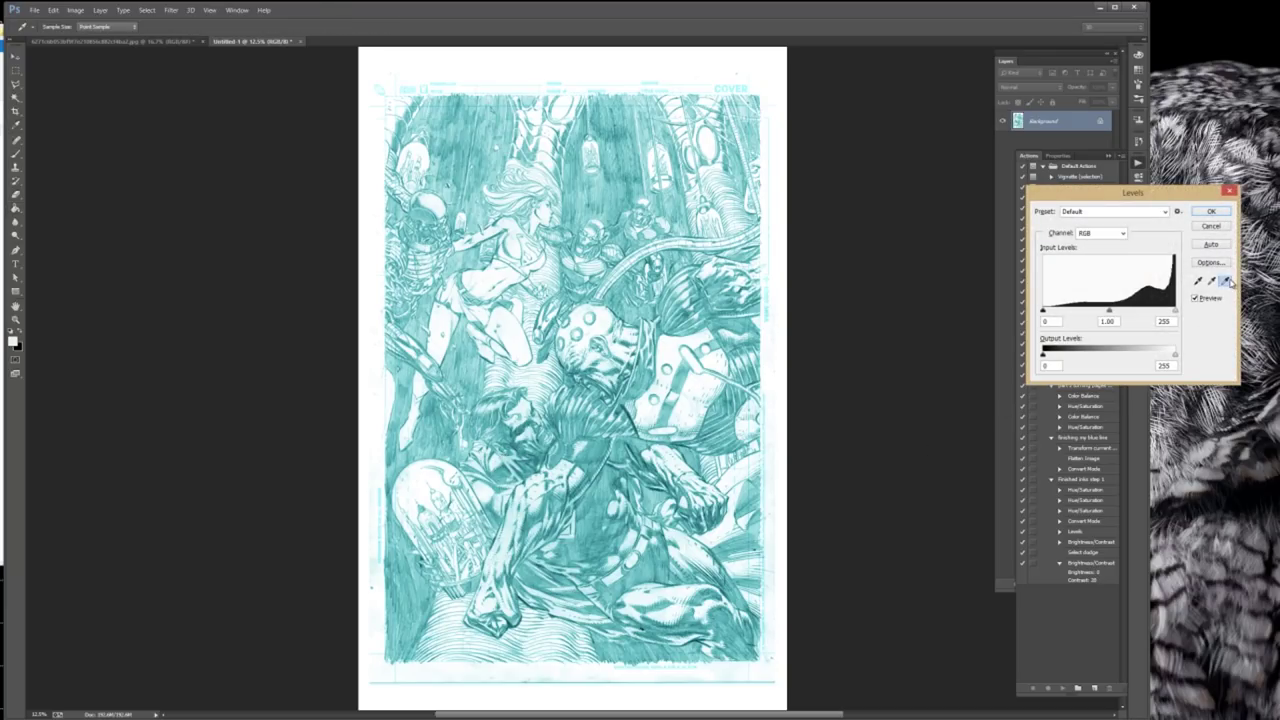
click(510, 451)
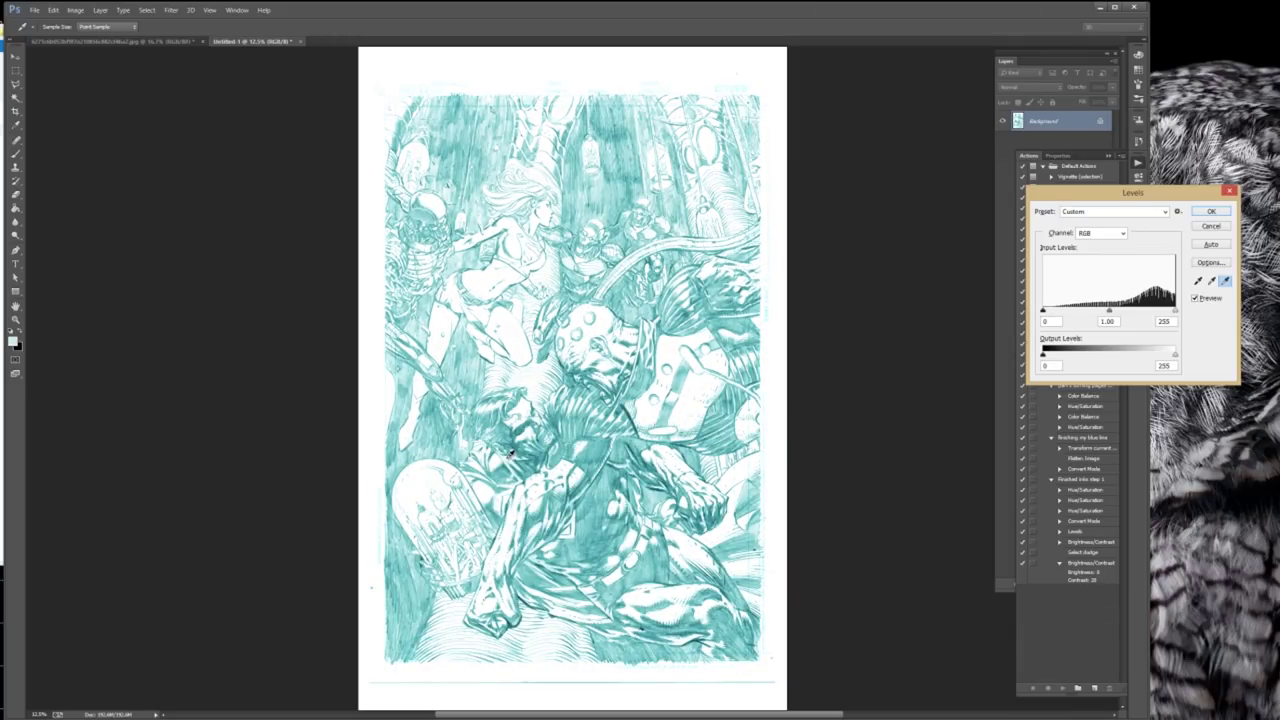
click(1209, 212)
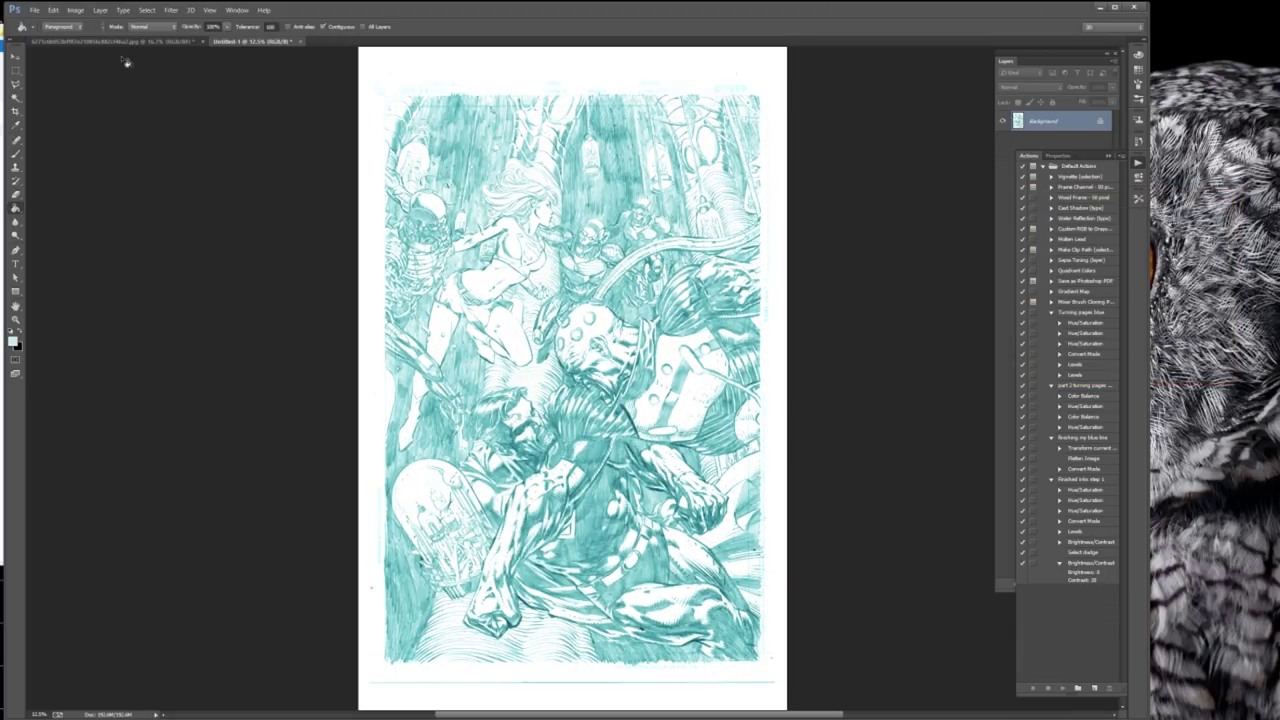
Raise Lightness in Hue/Saturation so the cyan pencil lines turn pale
click(76, 10)
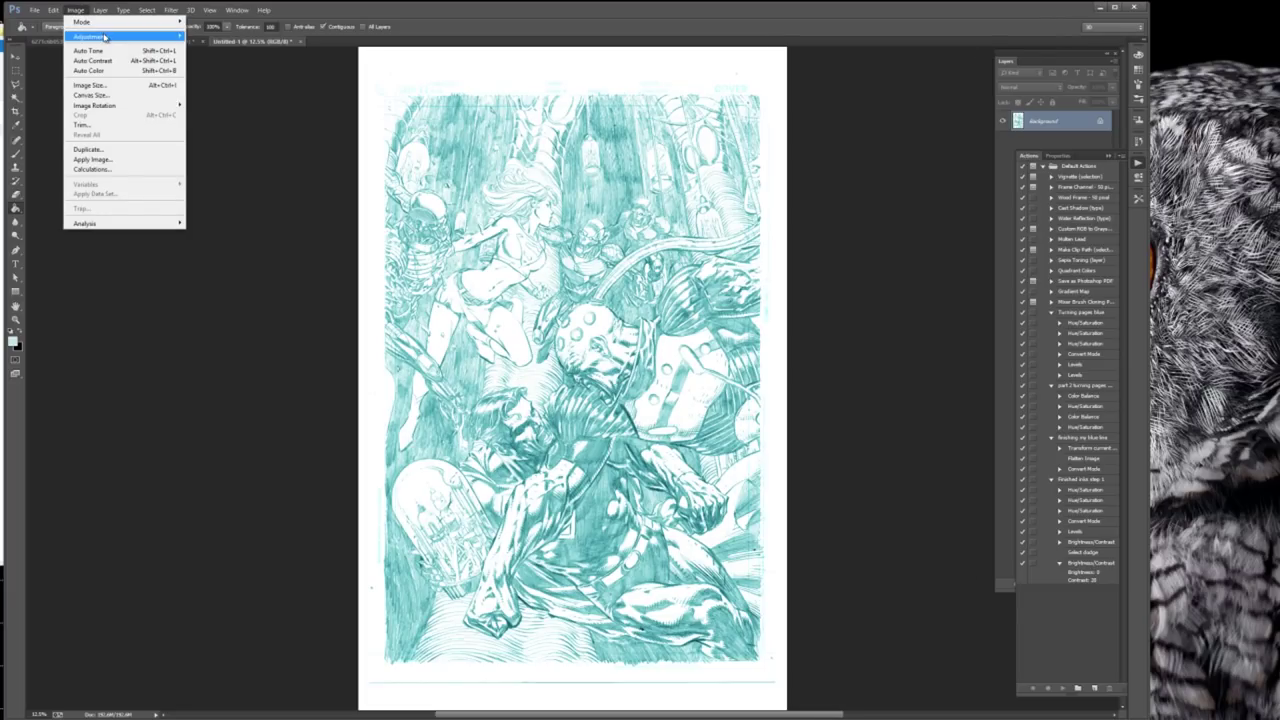
mouse_move(104, 37)
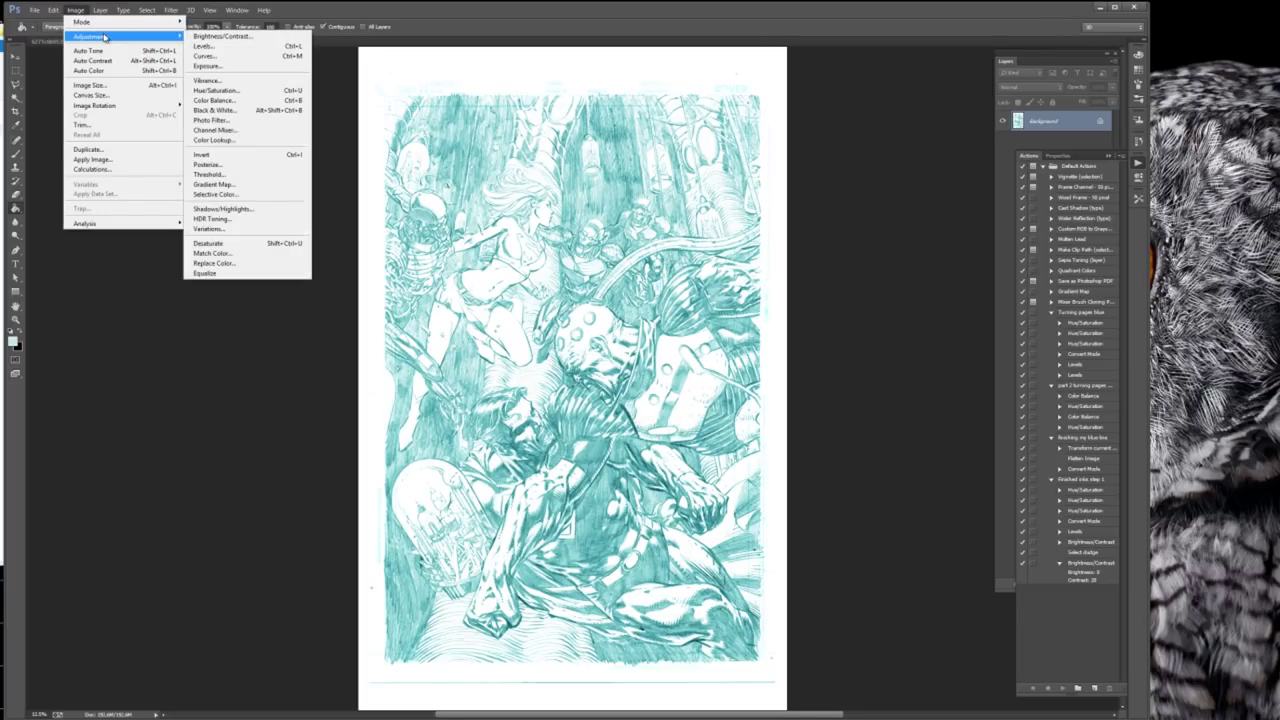
click(215, 90)
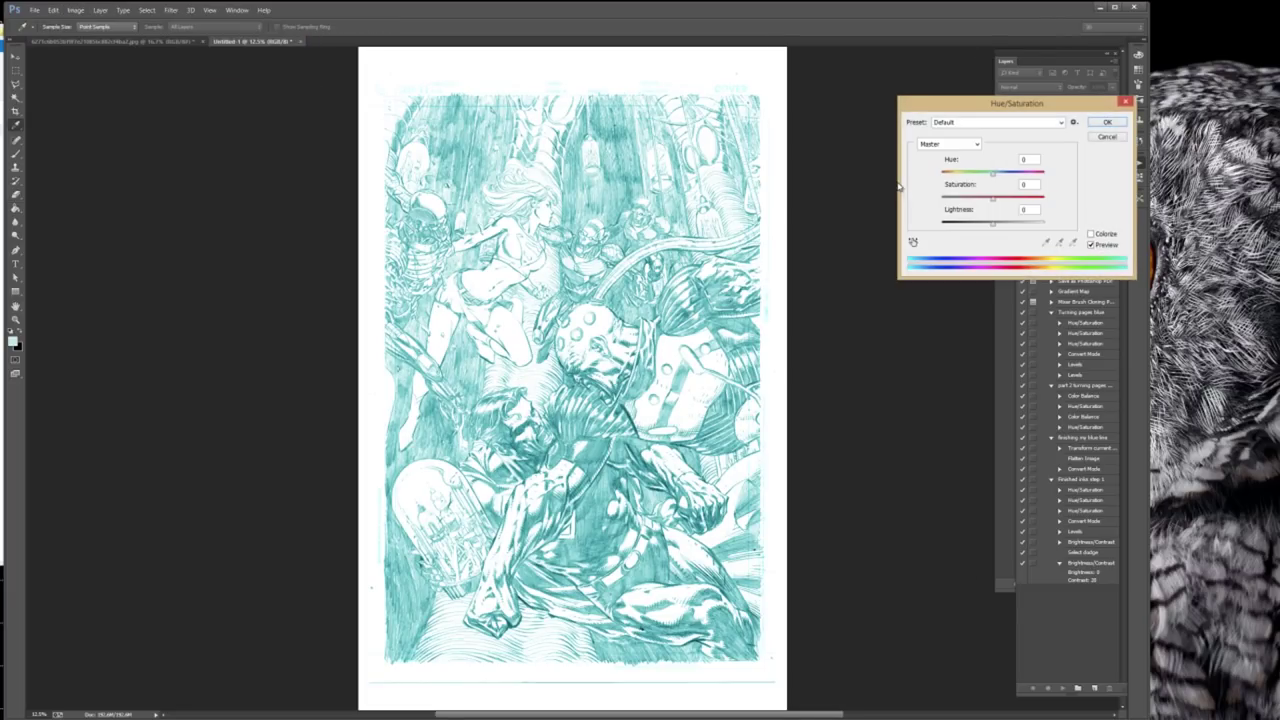
click(995, 228)
drag(997, 228, 1008, 229)
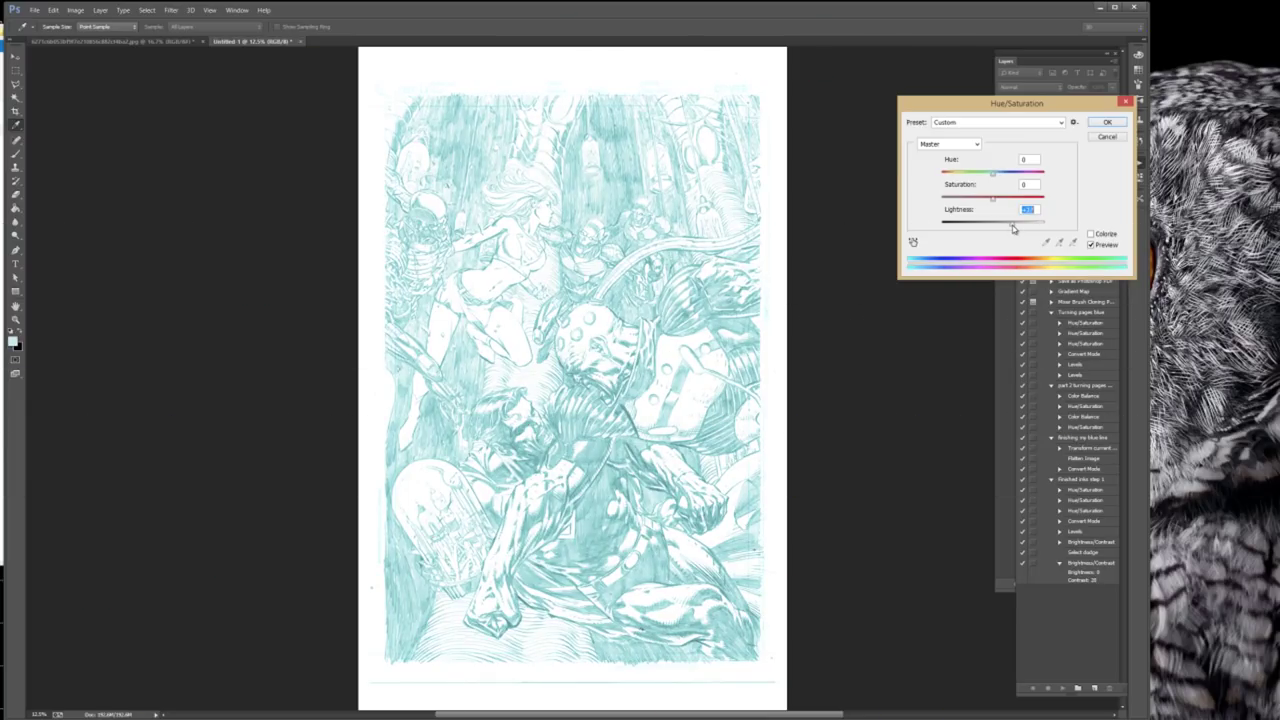
Shift the Color Balance midtones to about +74 toward Blue for a blue-line tint
click(1104, 123)
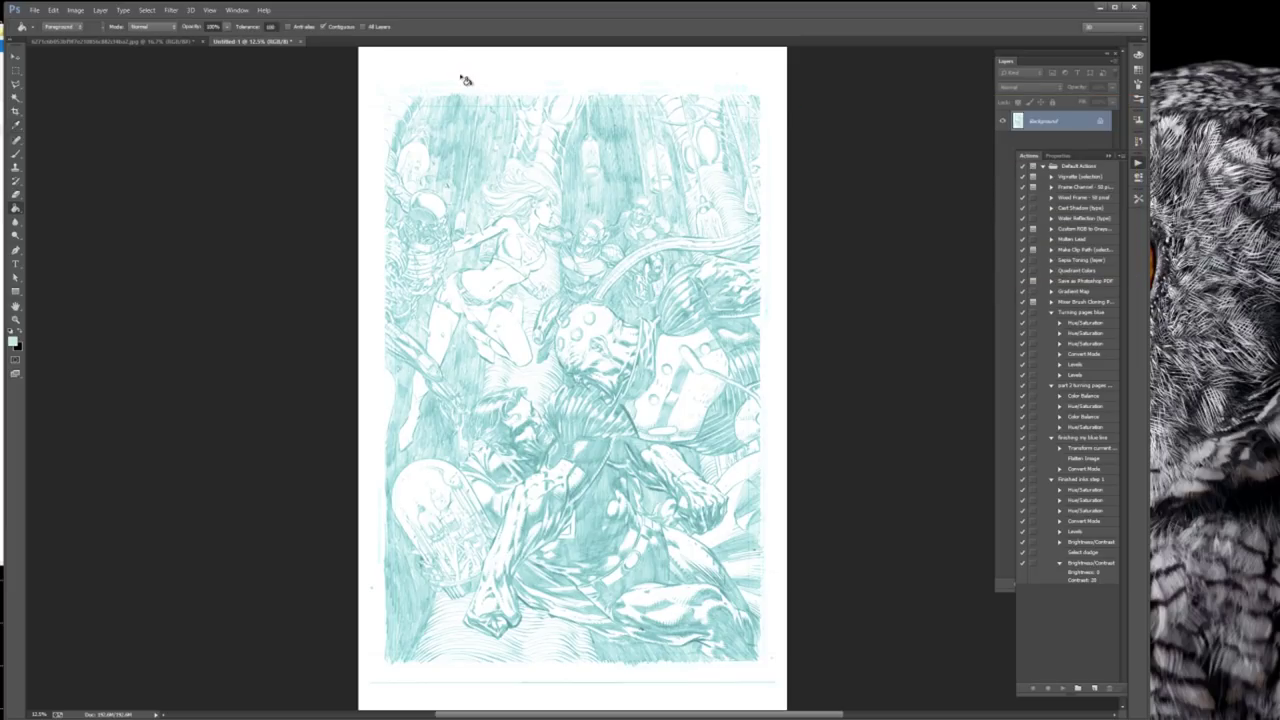
click(75, 9)
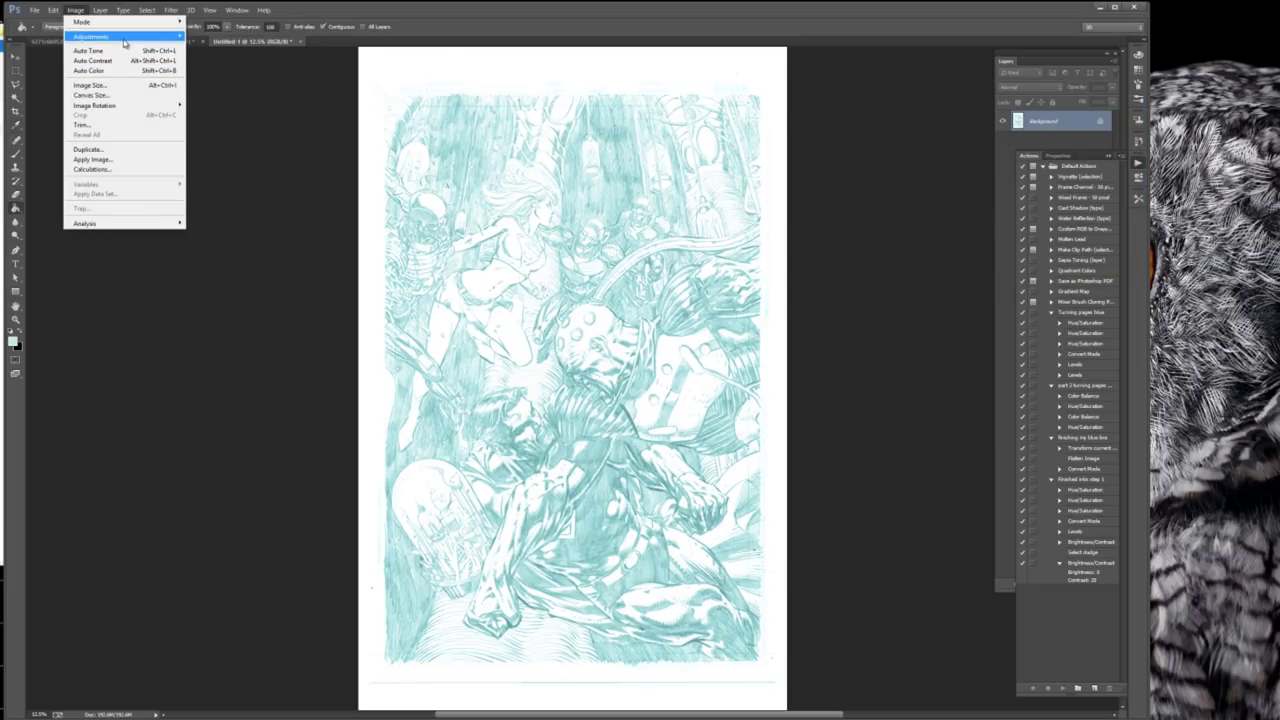
mouse_move(115, 36)
click(211, 101)
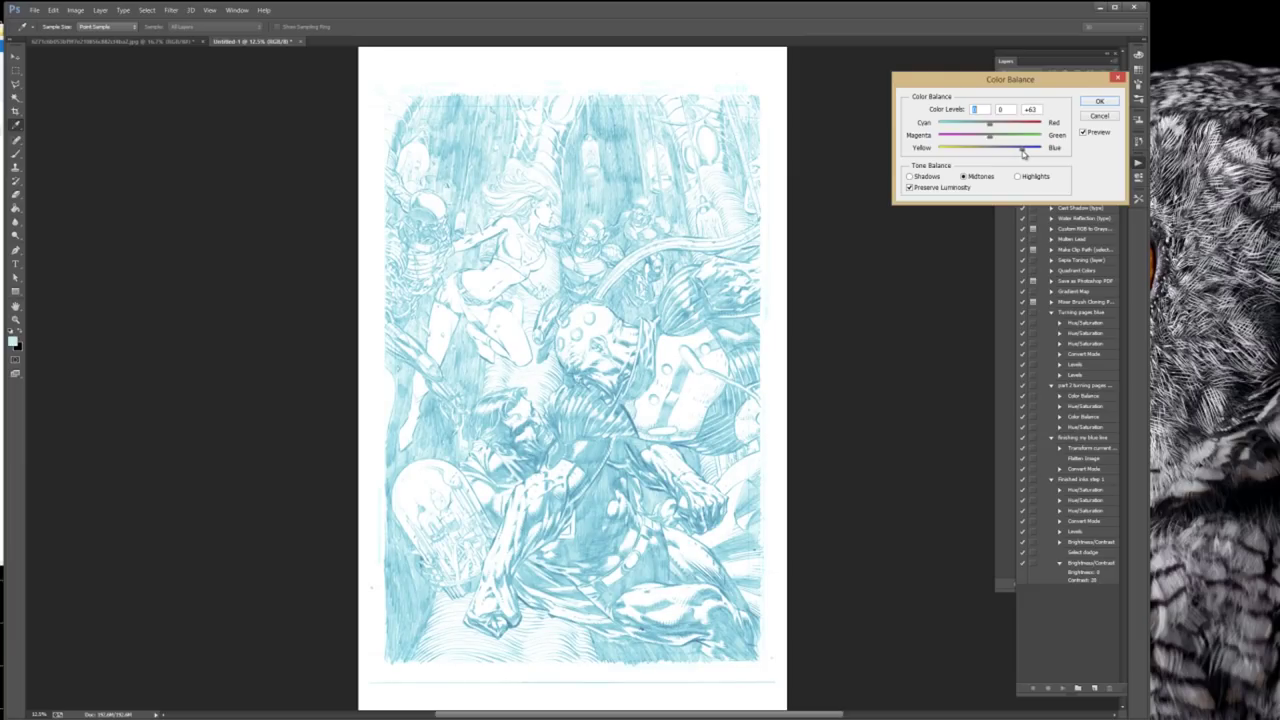
click(1023, 153)
click(1025, 151)
drag(1027, 153, 1031, 153)
click(1097, 105)
key(g)
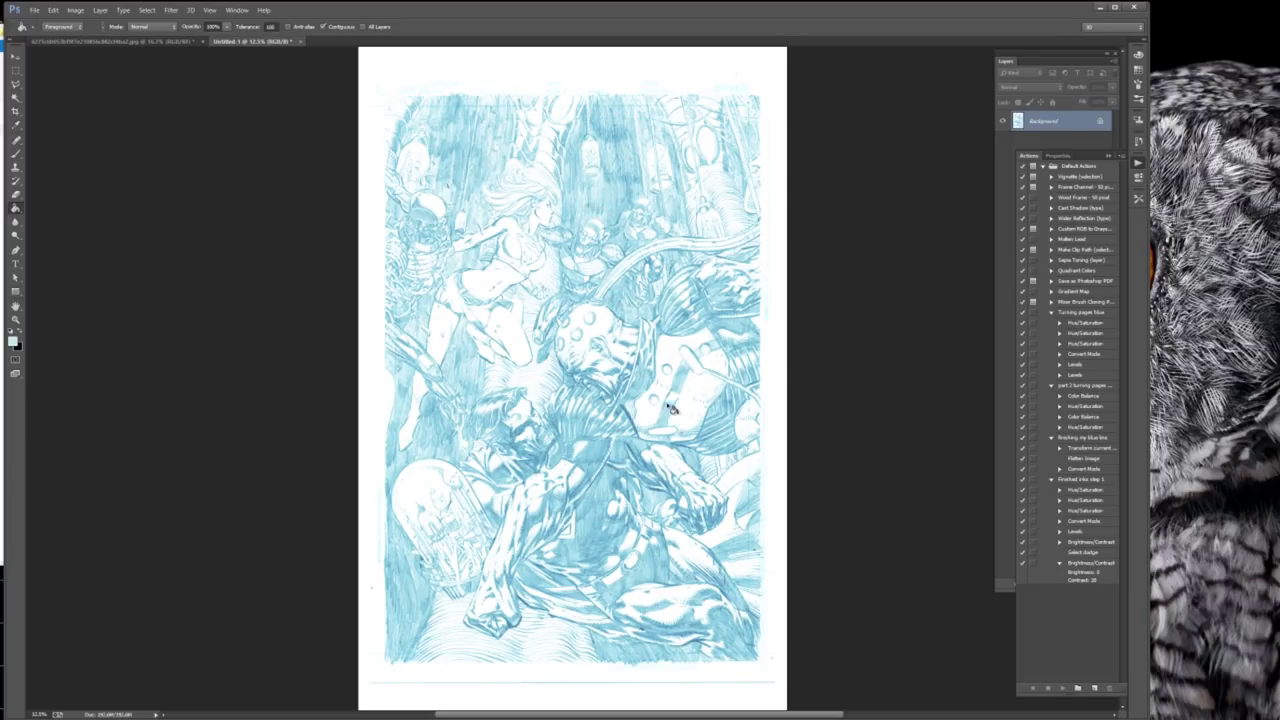
key(l)
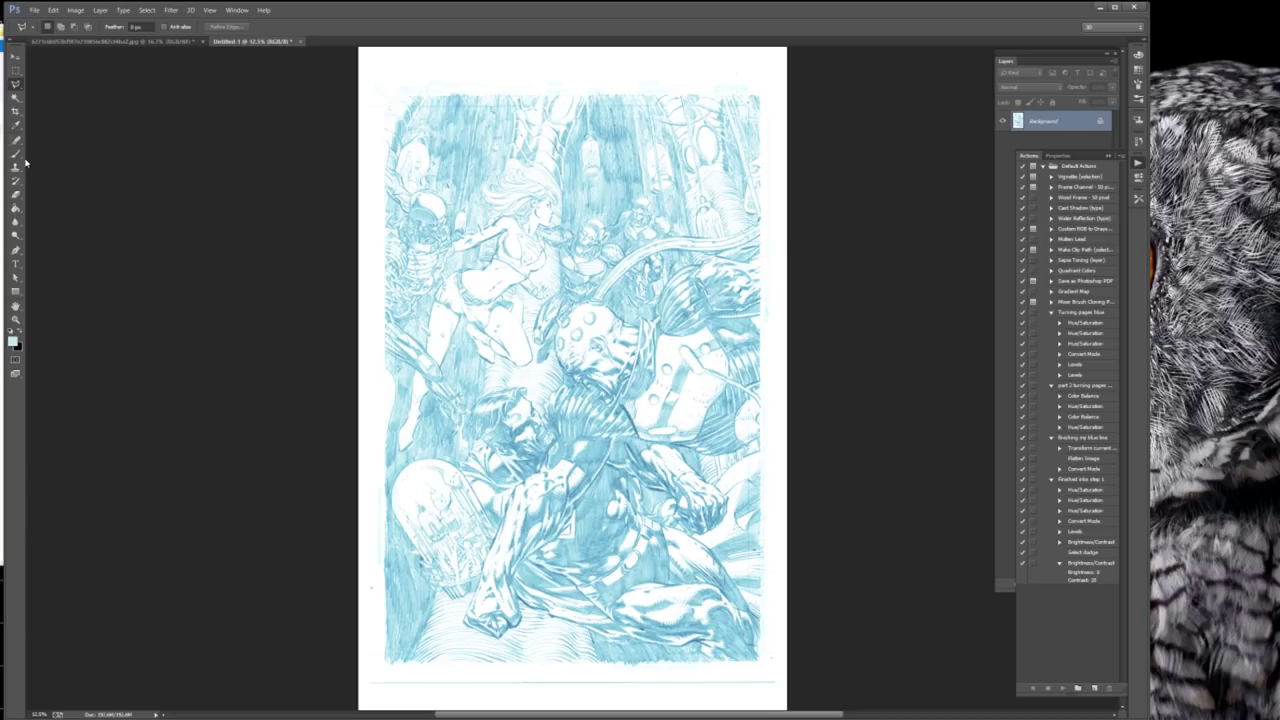
Draw a polygonal lasso selection around the art's lower-left, bottom and right edges
click(15, 84)
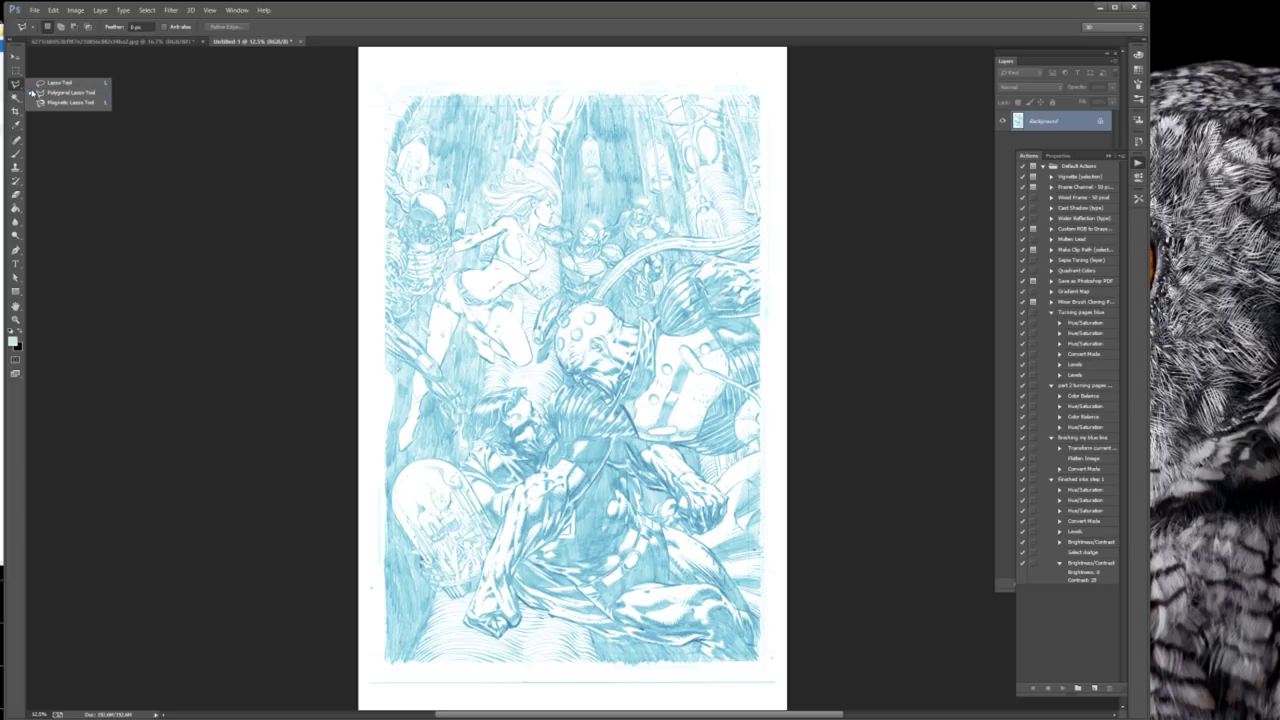
click(737, 223)
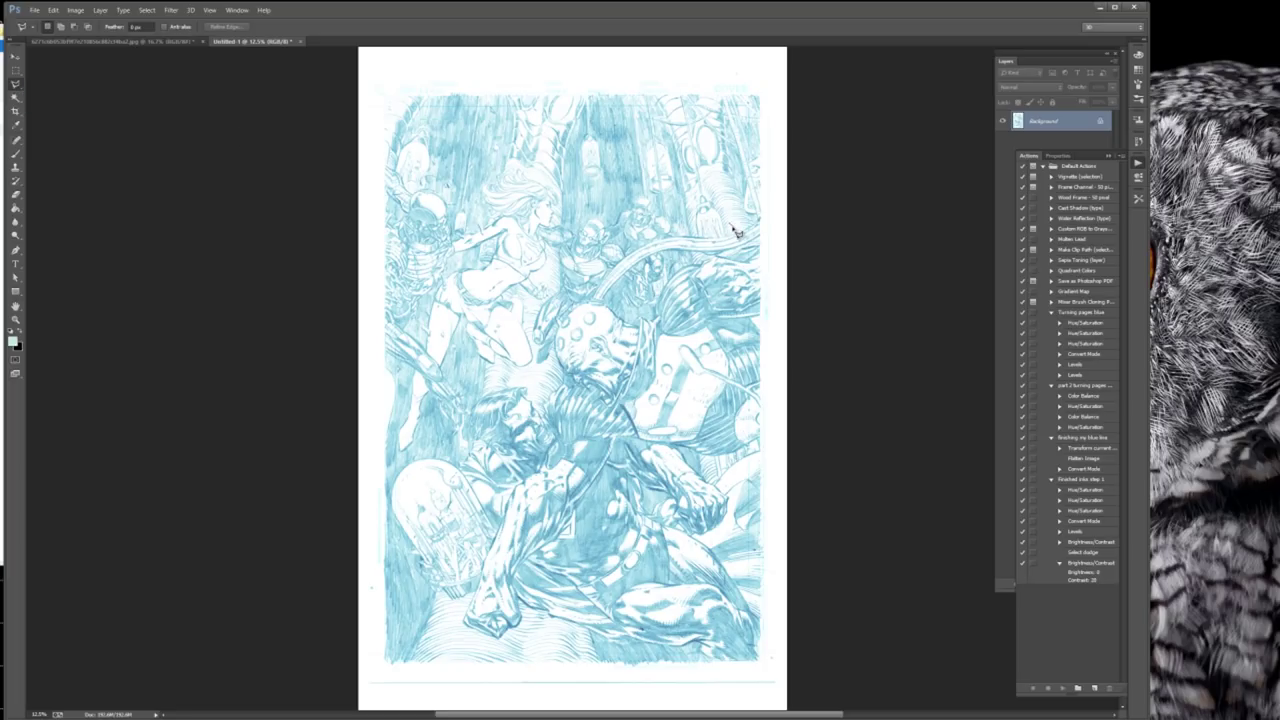
click(620, 248)
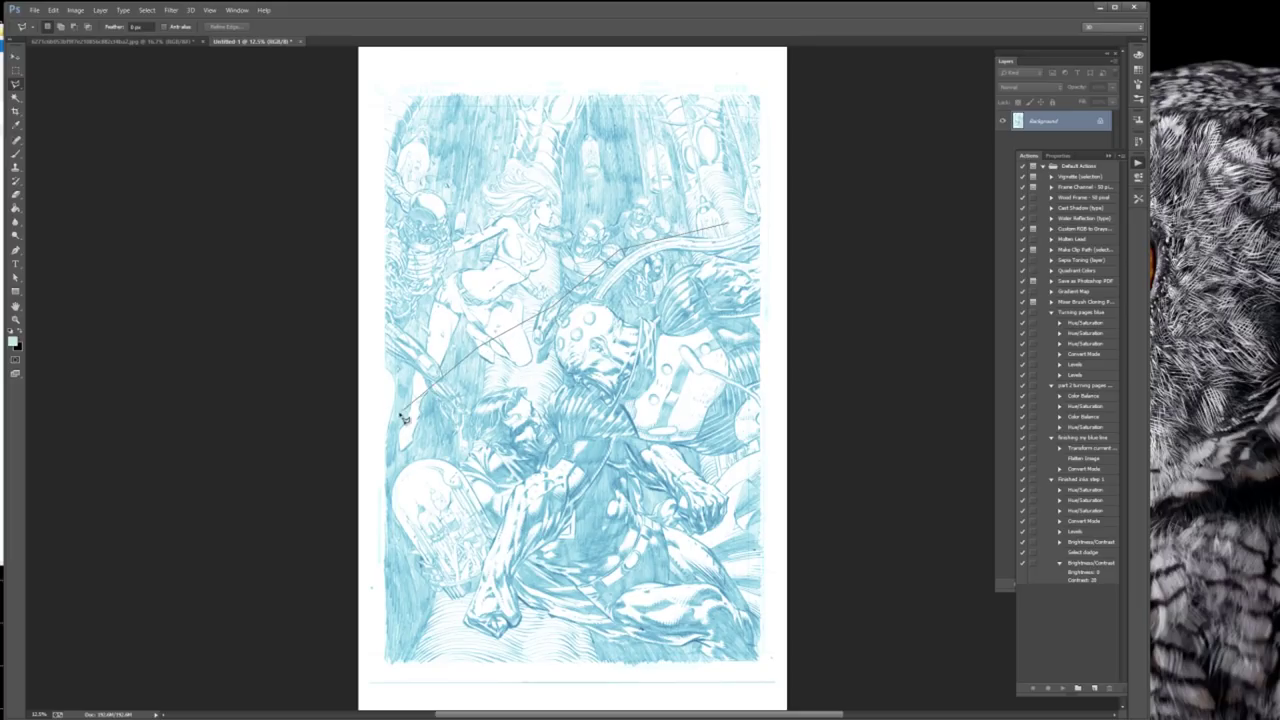
click(386, 434)
click(382, 661)
click(471, 678)
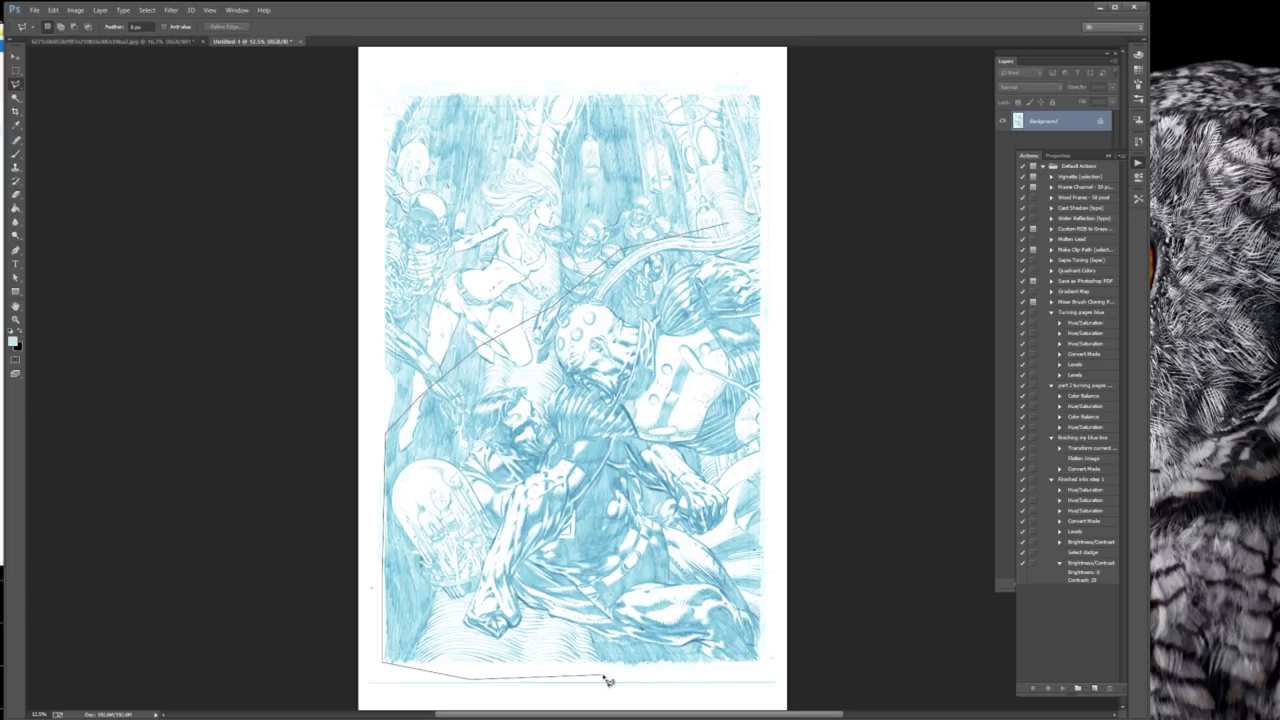
click(749, 674)
click(771, 651)
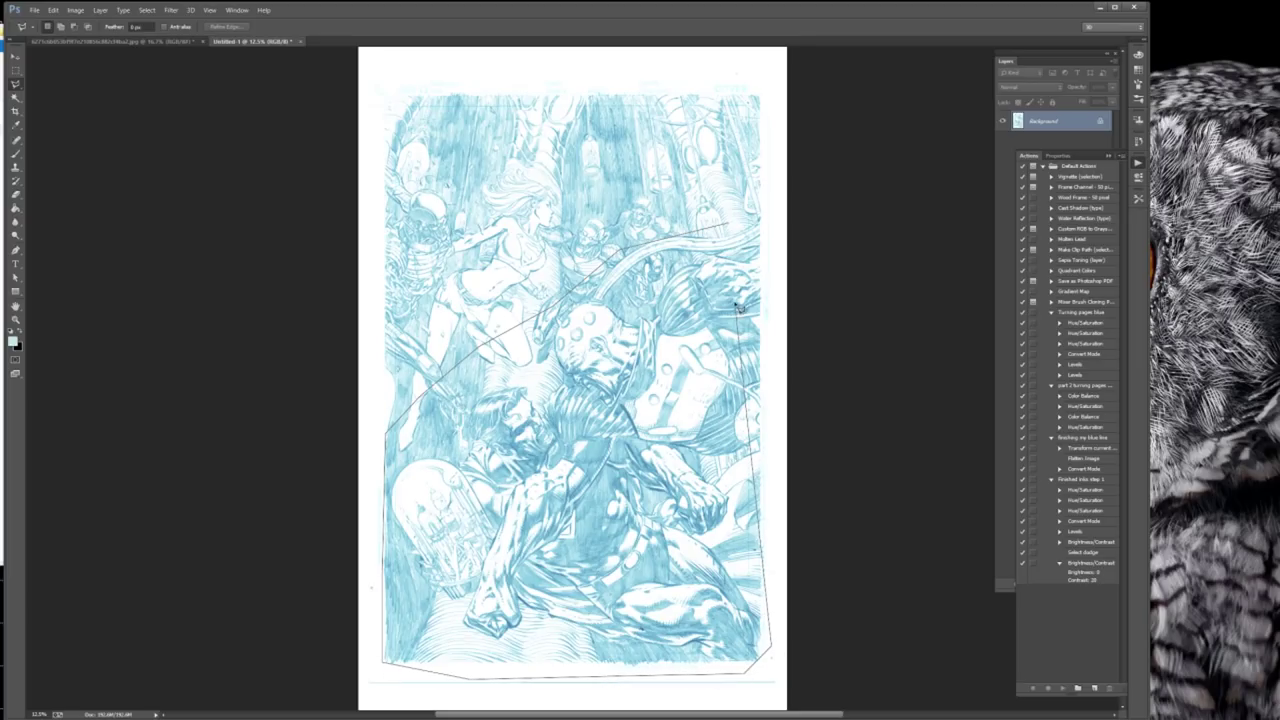
click(774, 219)
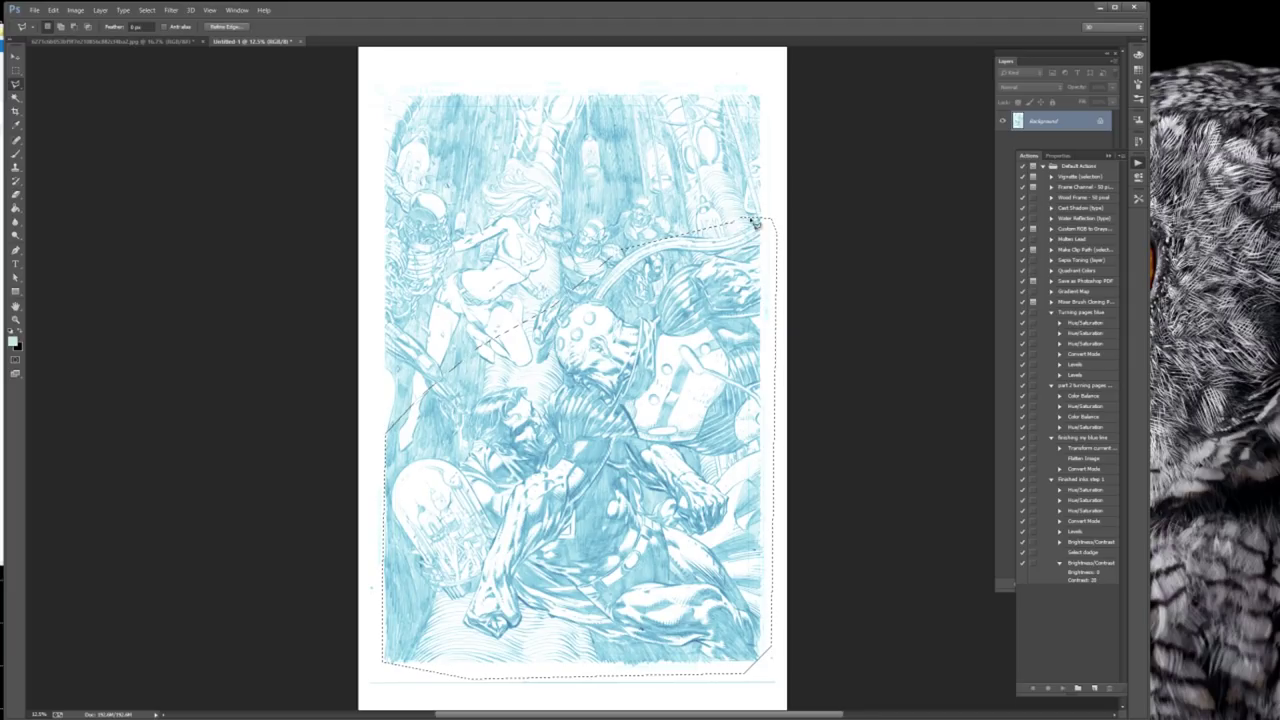
double_click(755, 217)
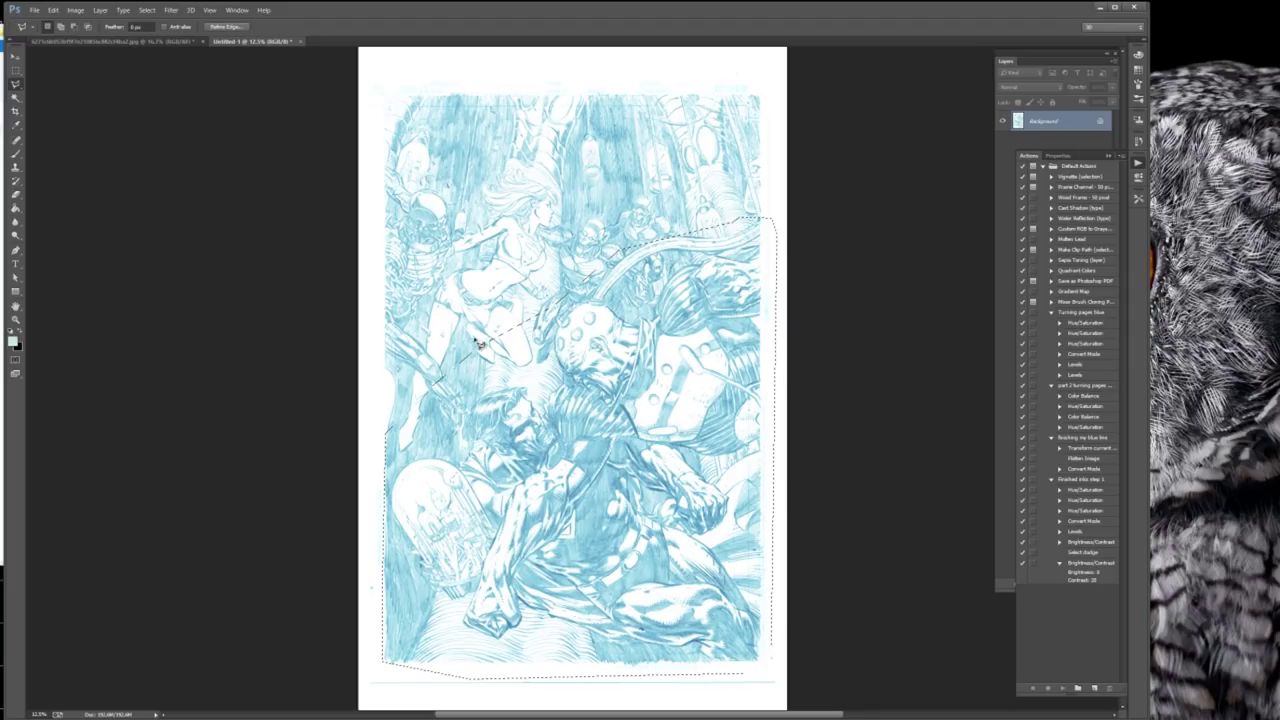
click(75, 10)
Raise Hue/Saturation Lightness on the selected lower-right area, then deselect
mouse_move(110, 36)
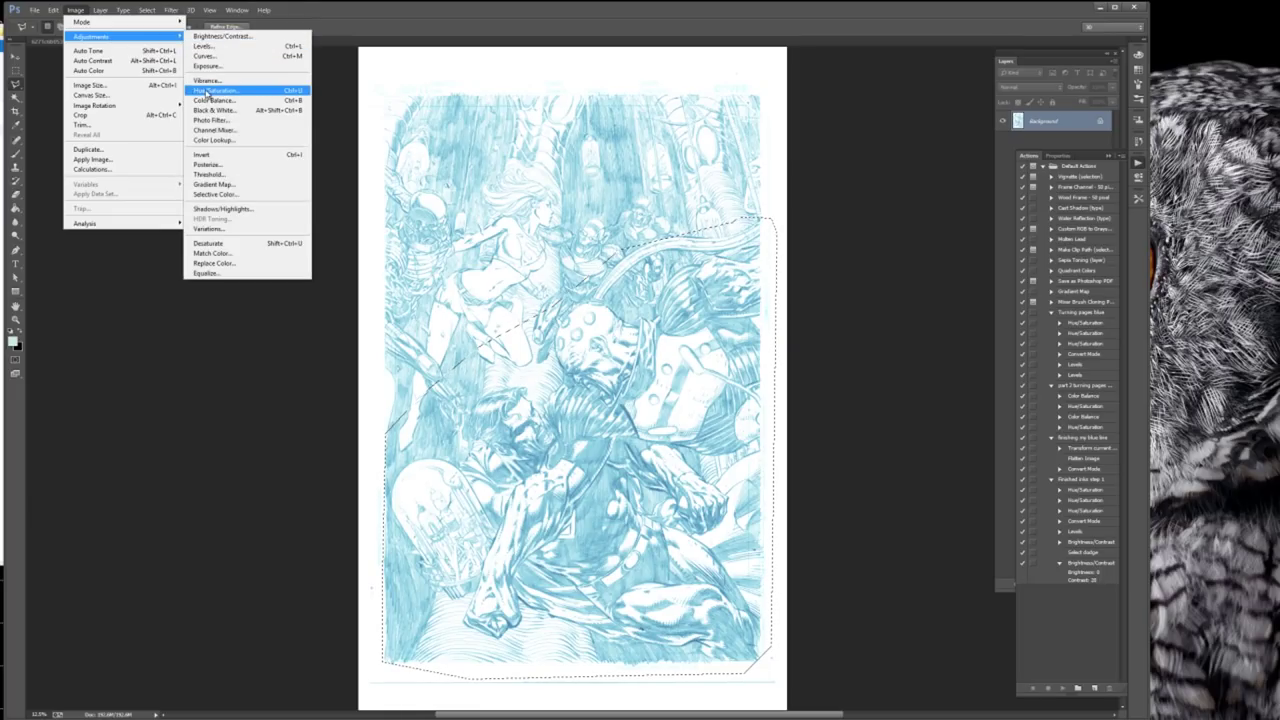
click(206, 90)
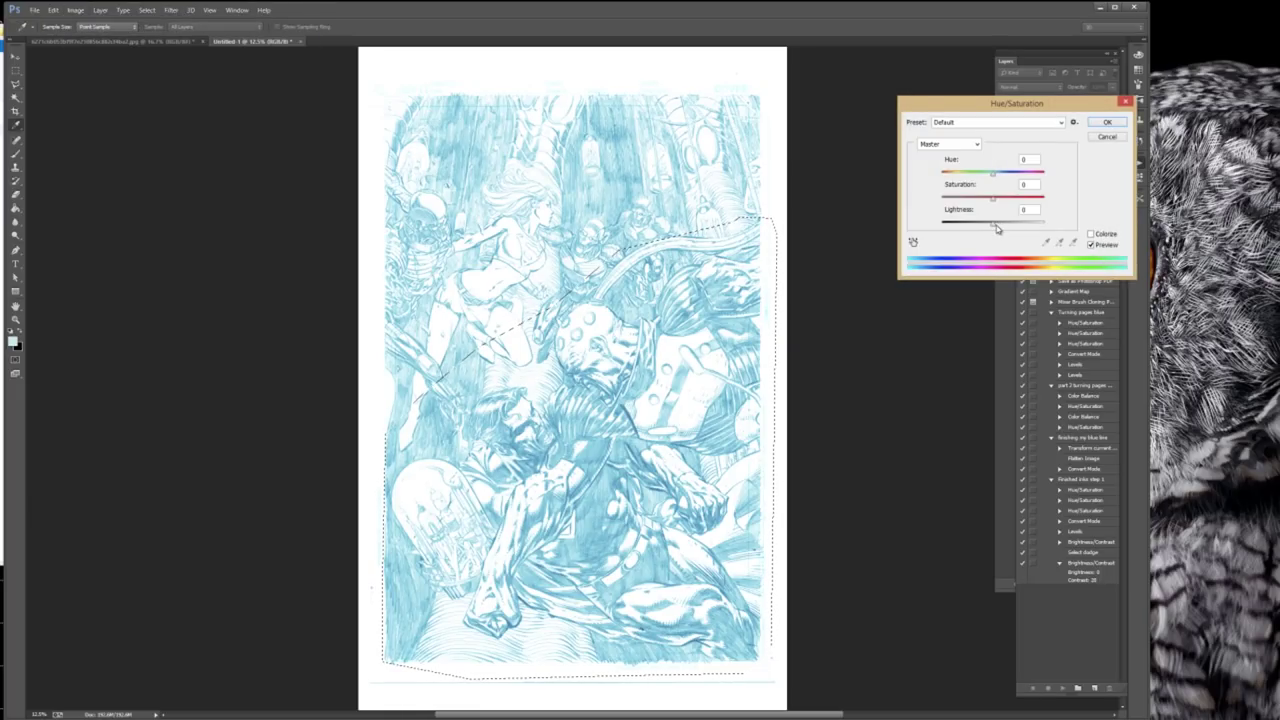
drag(995, 228, 1011, 228)
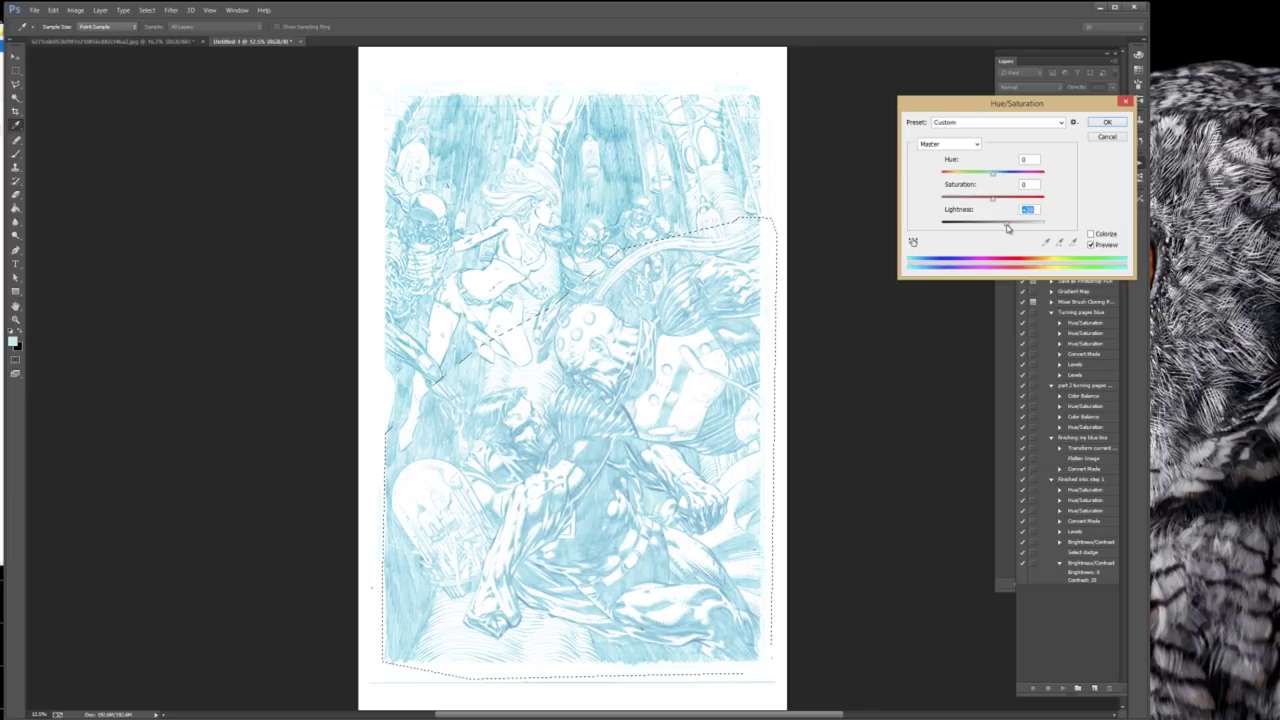
click(1104, 123)
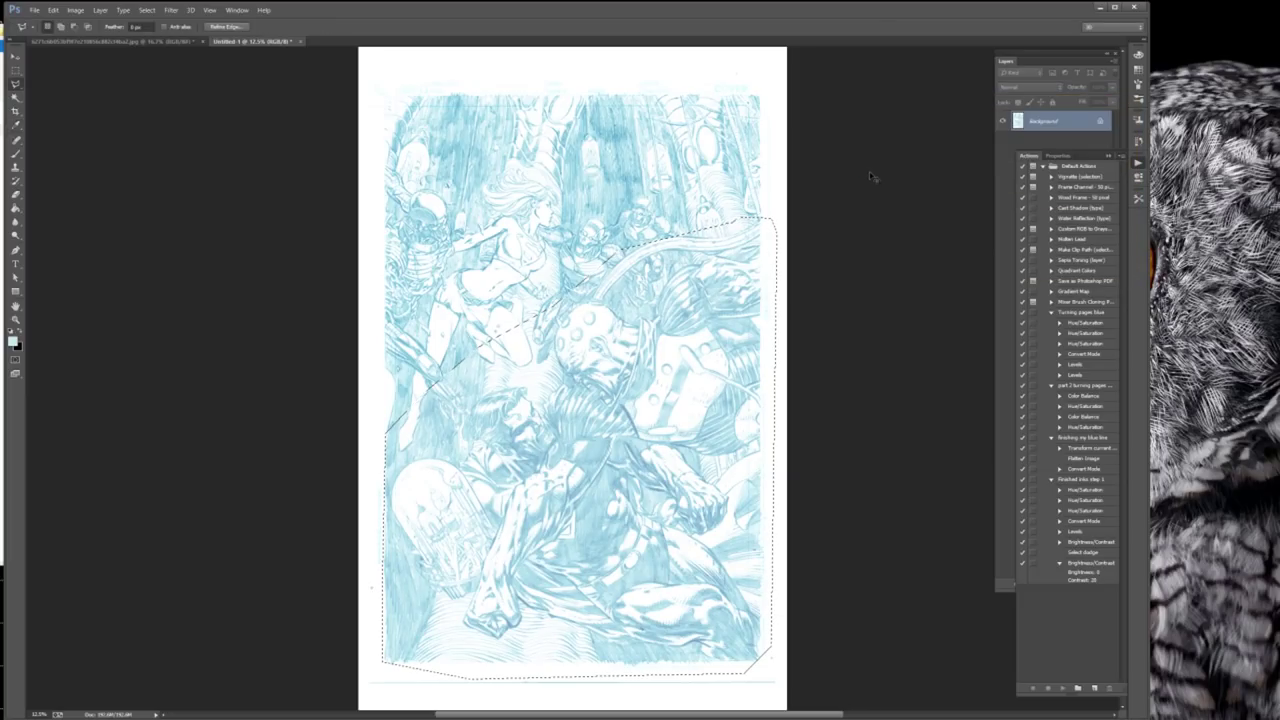
key(ctrl+d)
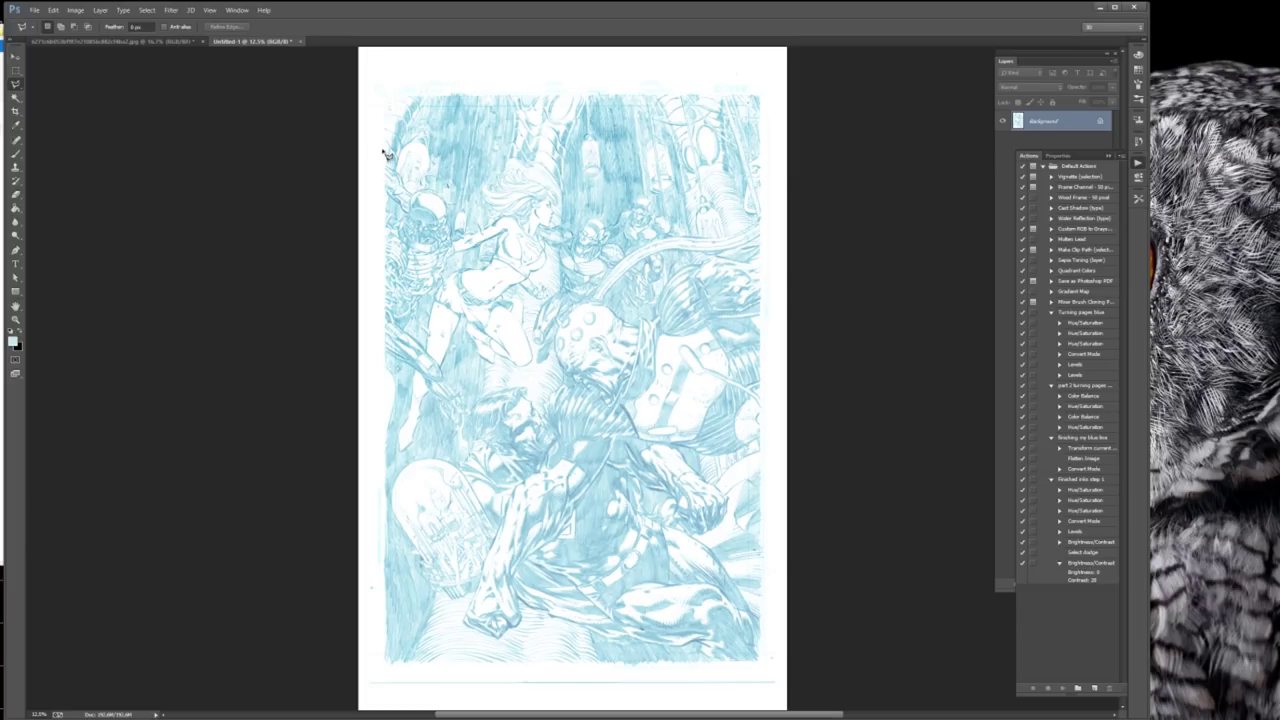
key(ctrl+plus)
key(ctrl+plus)
key(ctrl+plus)
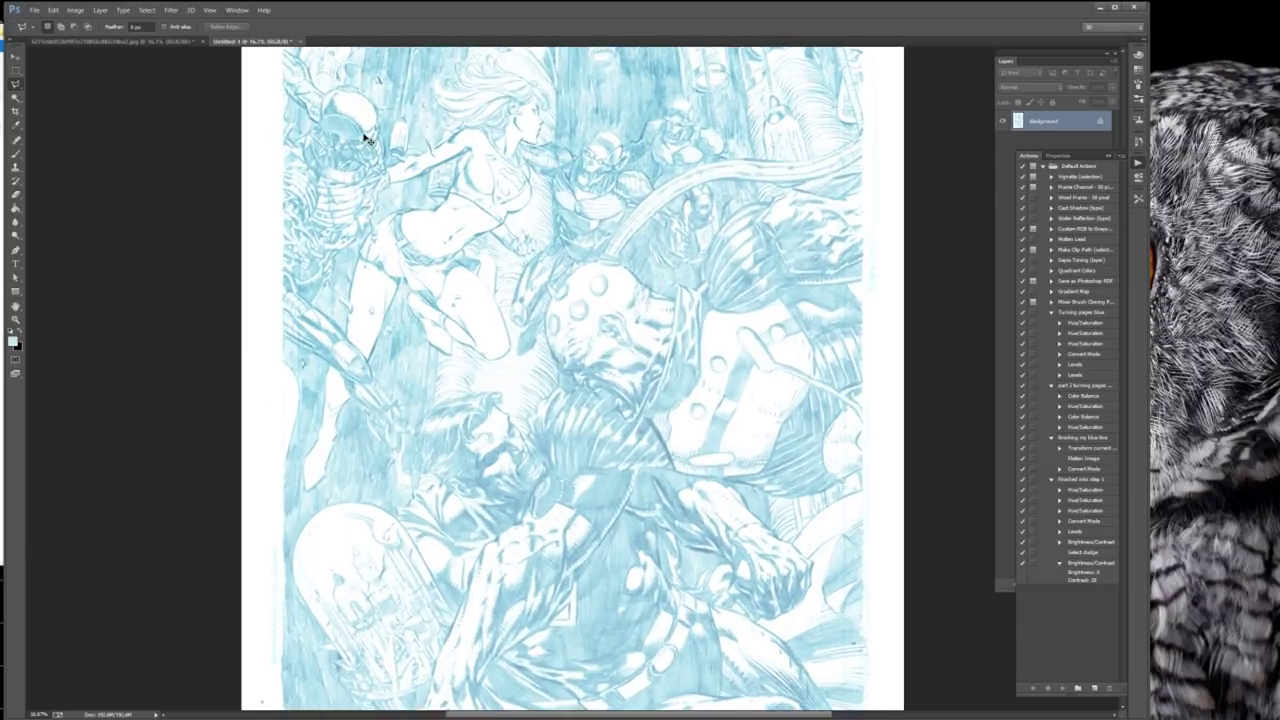
scroll(490, 214, up, 10)
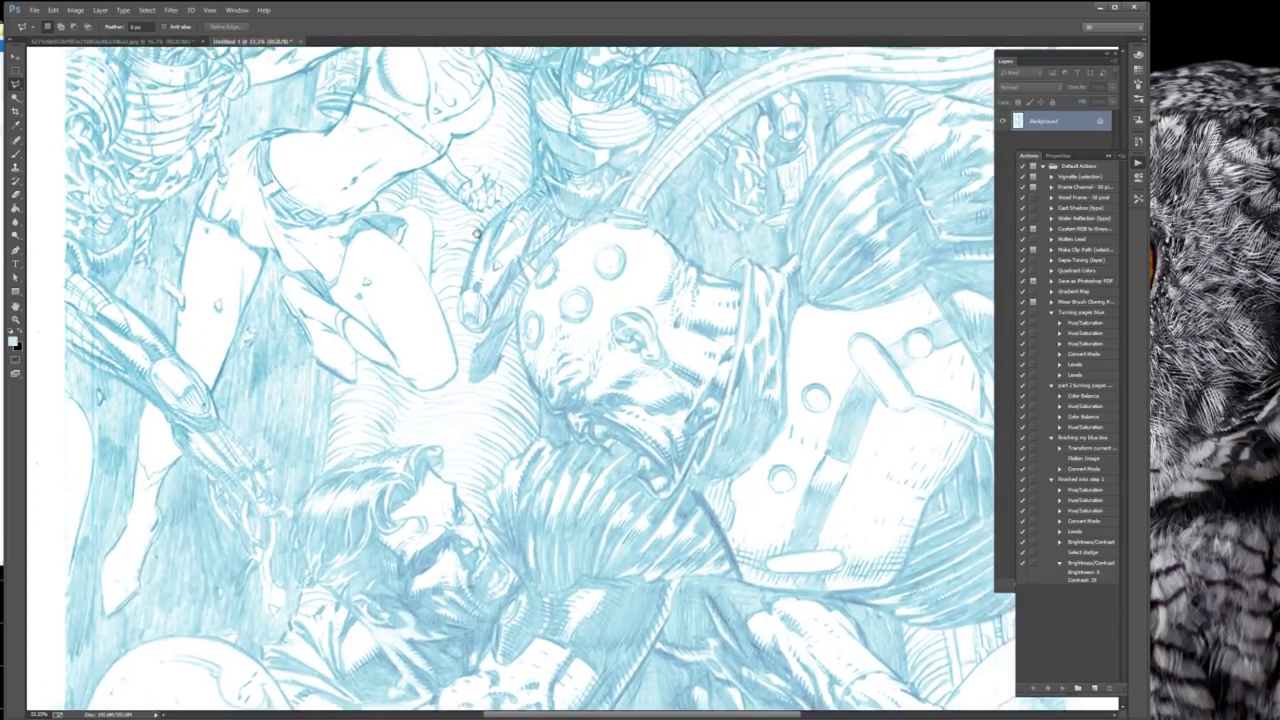
scroll(685, 332, down, 10)
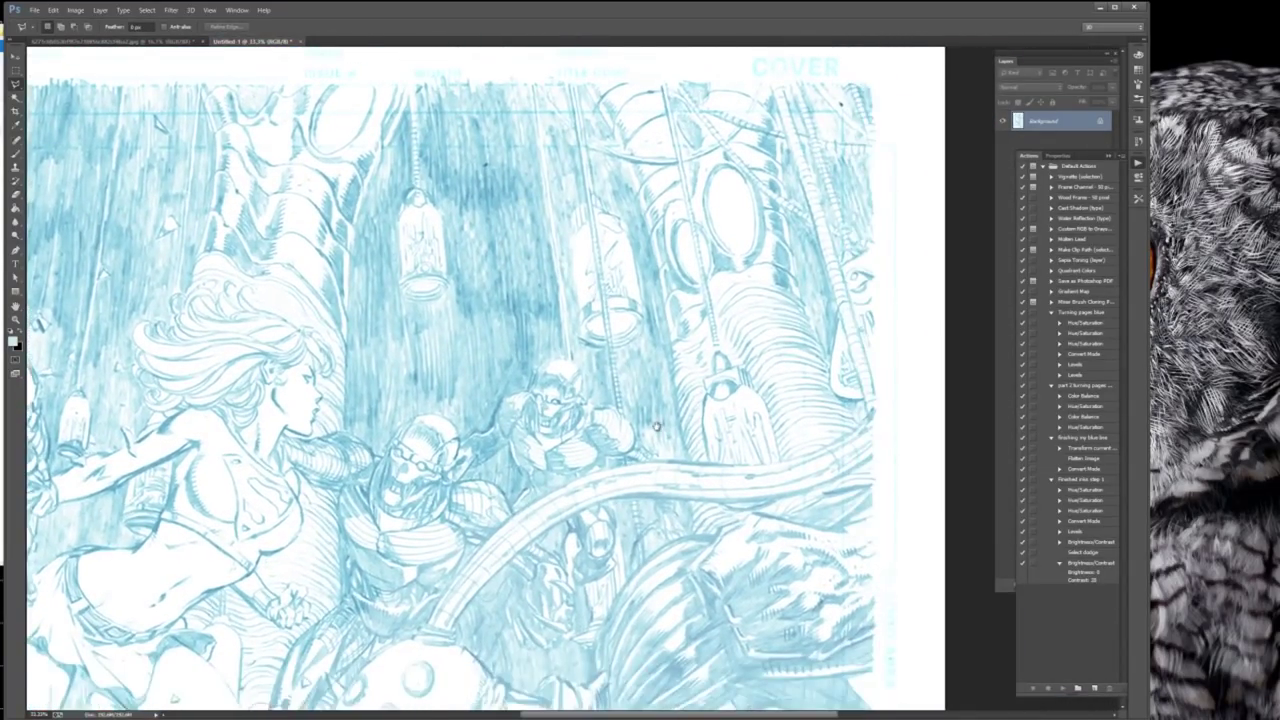
scroll(675, 343, down, 10)
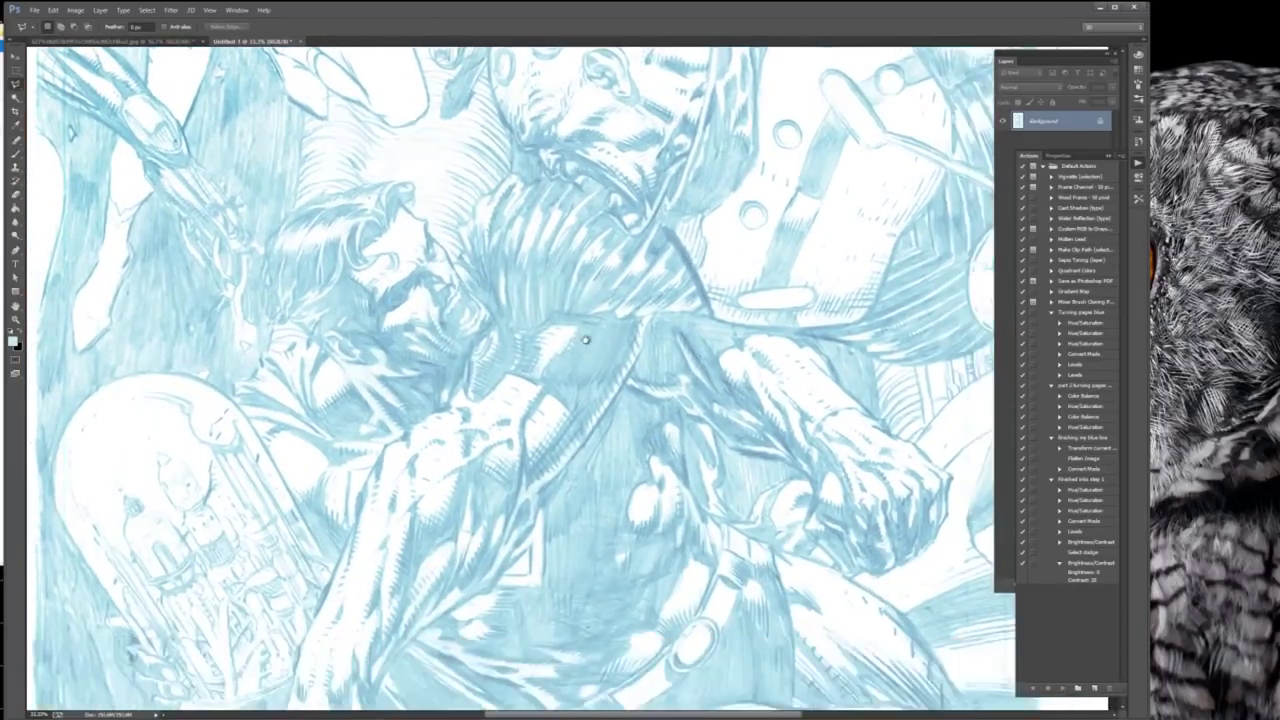
scroll(590, 341, up, 10)
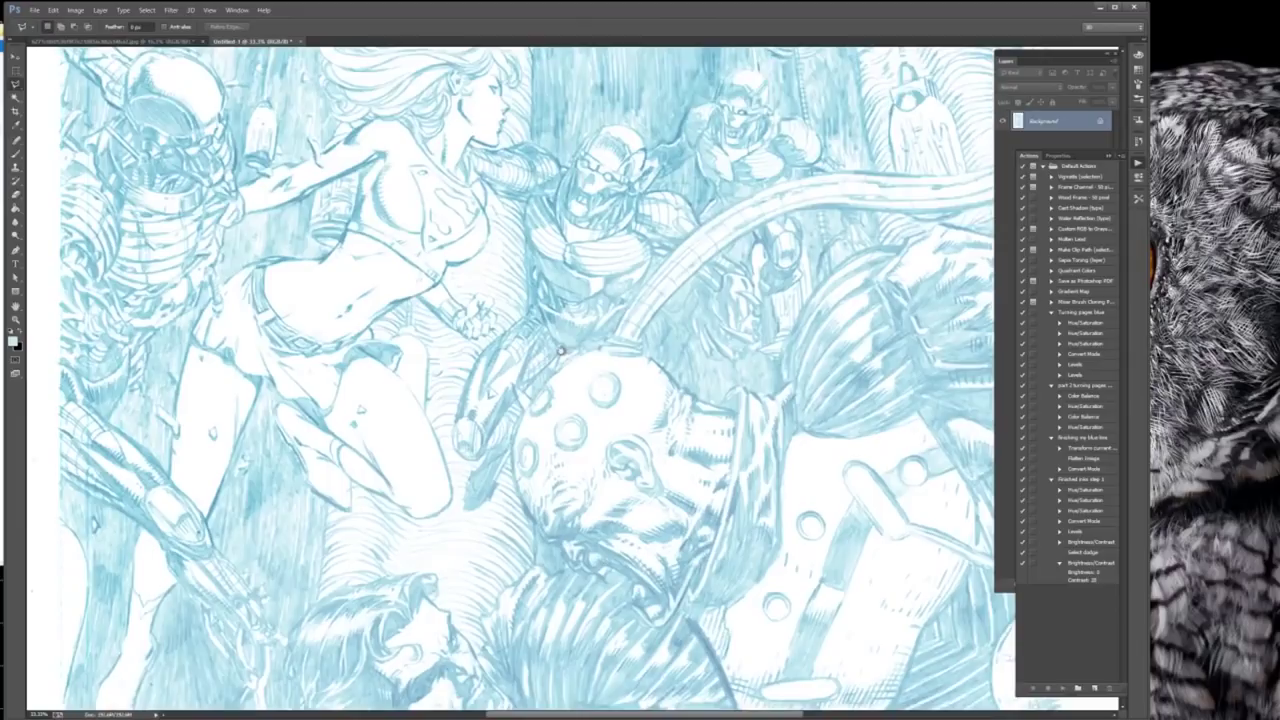
mouse_move(560, 350)
mouse_down()
mouse_move(566, 402)
mouse_move(396, 432)
mouse_move(546, 487)
mouse_move(600, 318)
mouse_up()
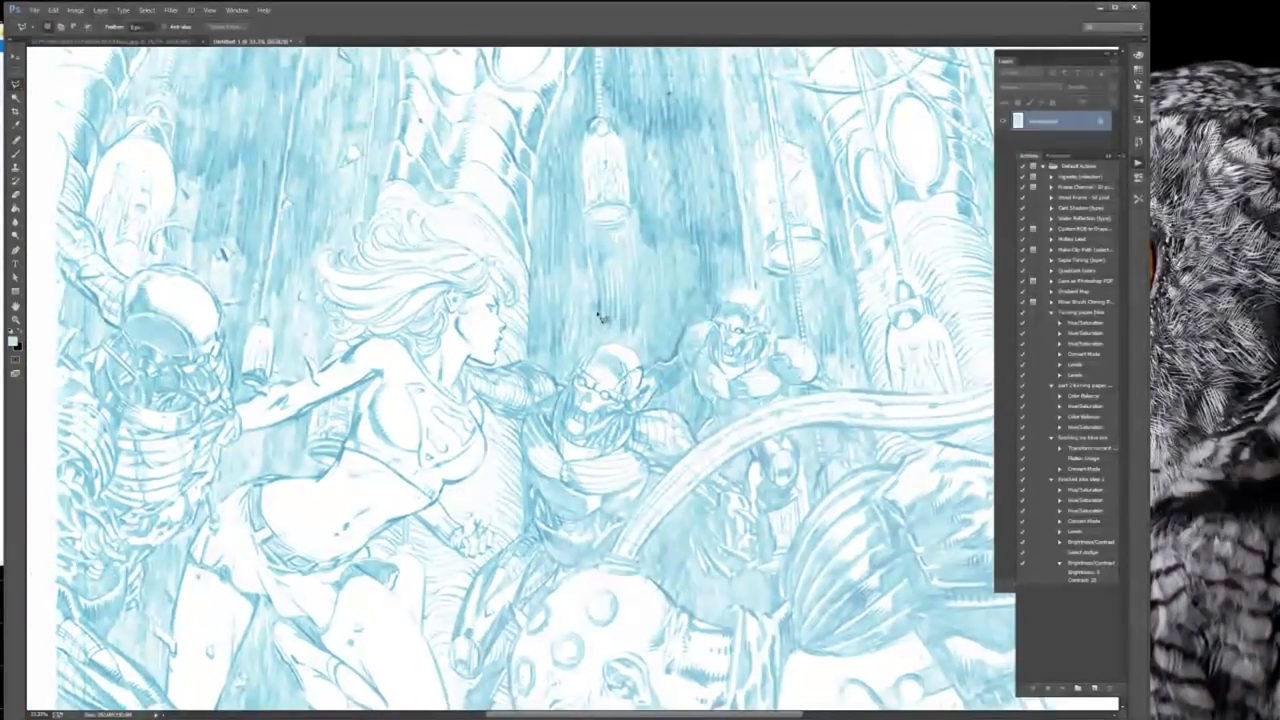
scroll(606, 322, down, 3)
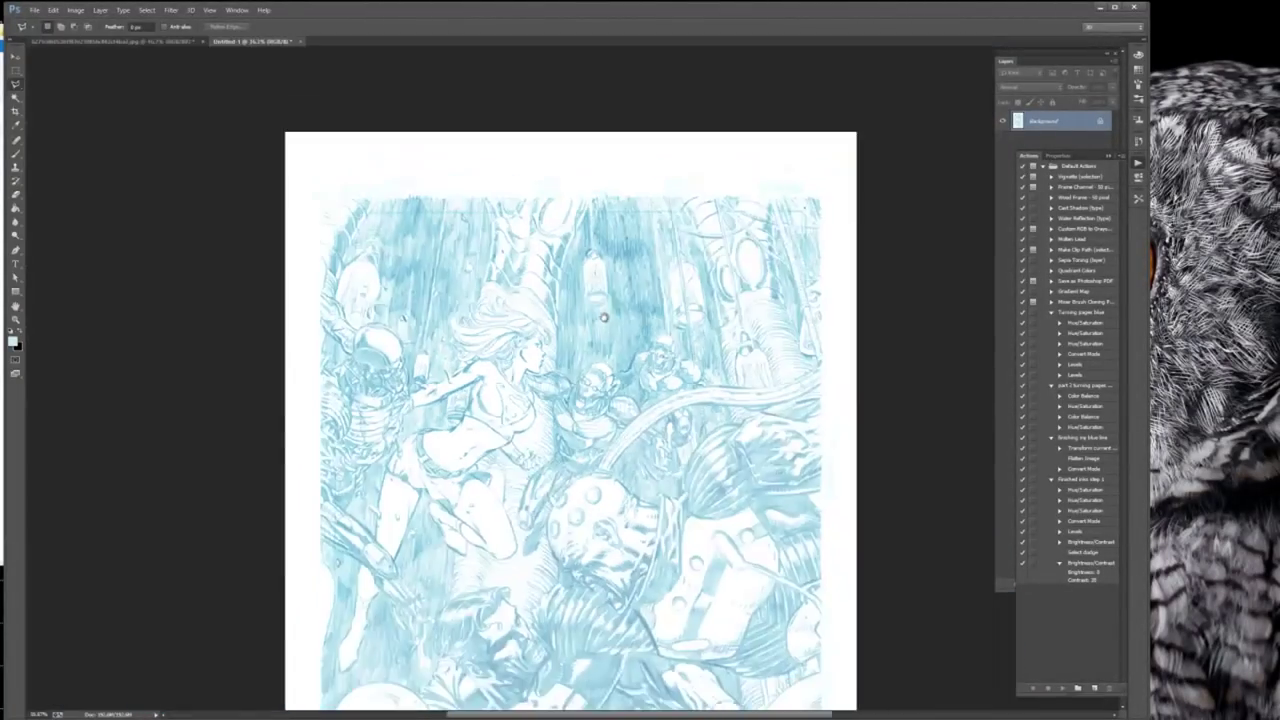
scroll(604, 317, down, 5)
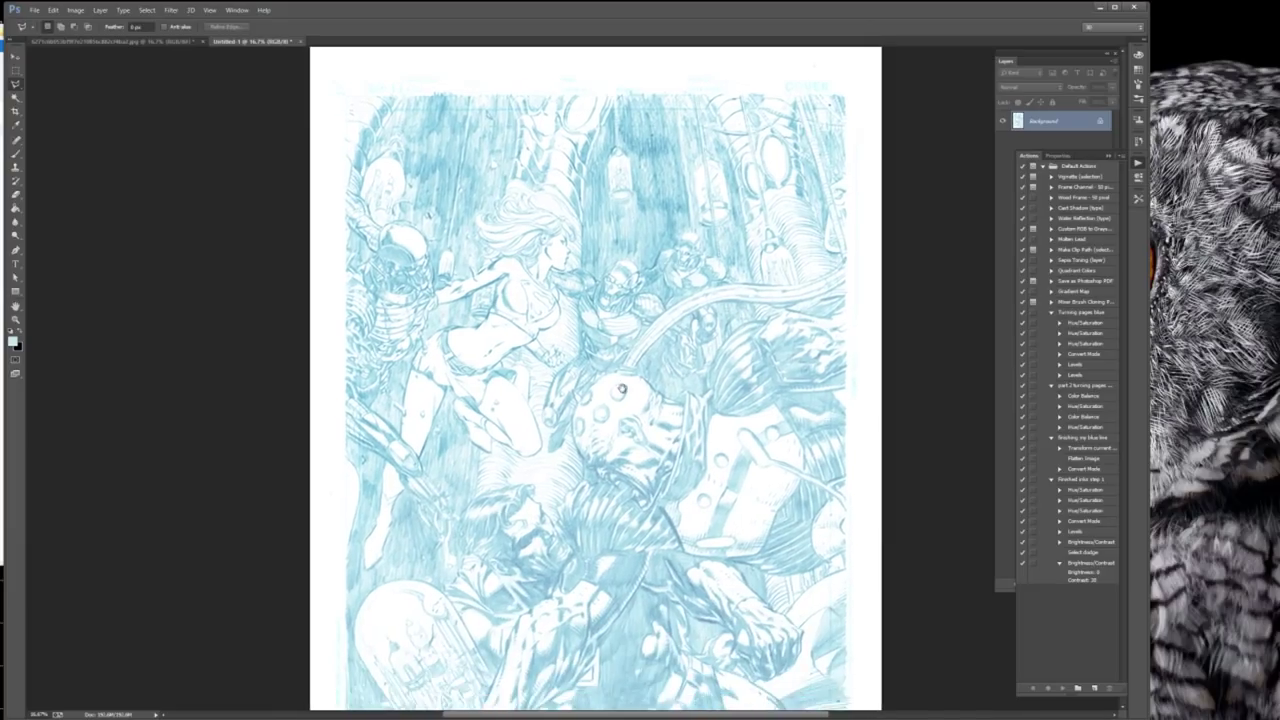
Save the page as the Photoshop PDF 'Finch inking demo.pdf' with default PDF settings
click(33, 10)
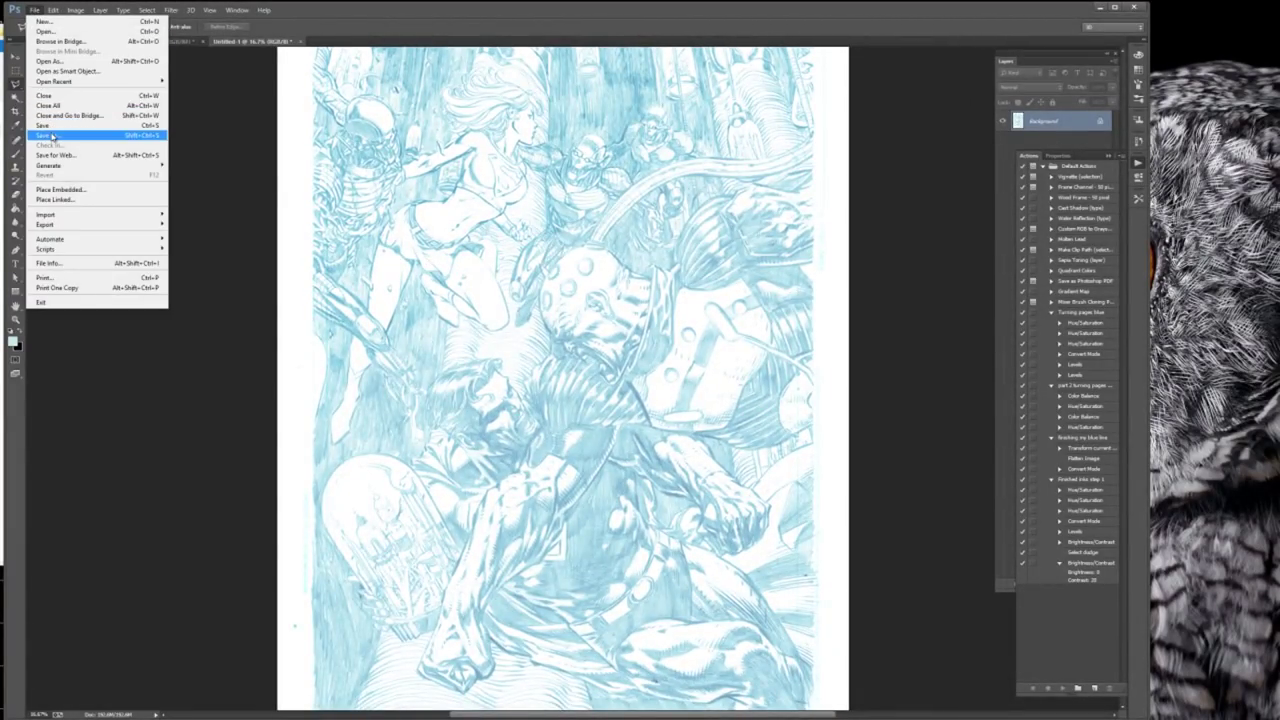
click(52, 136)
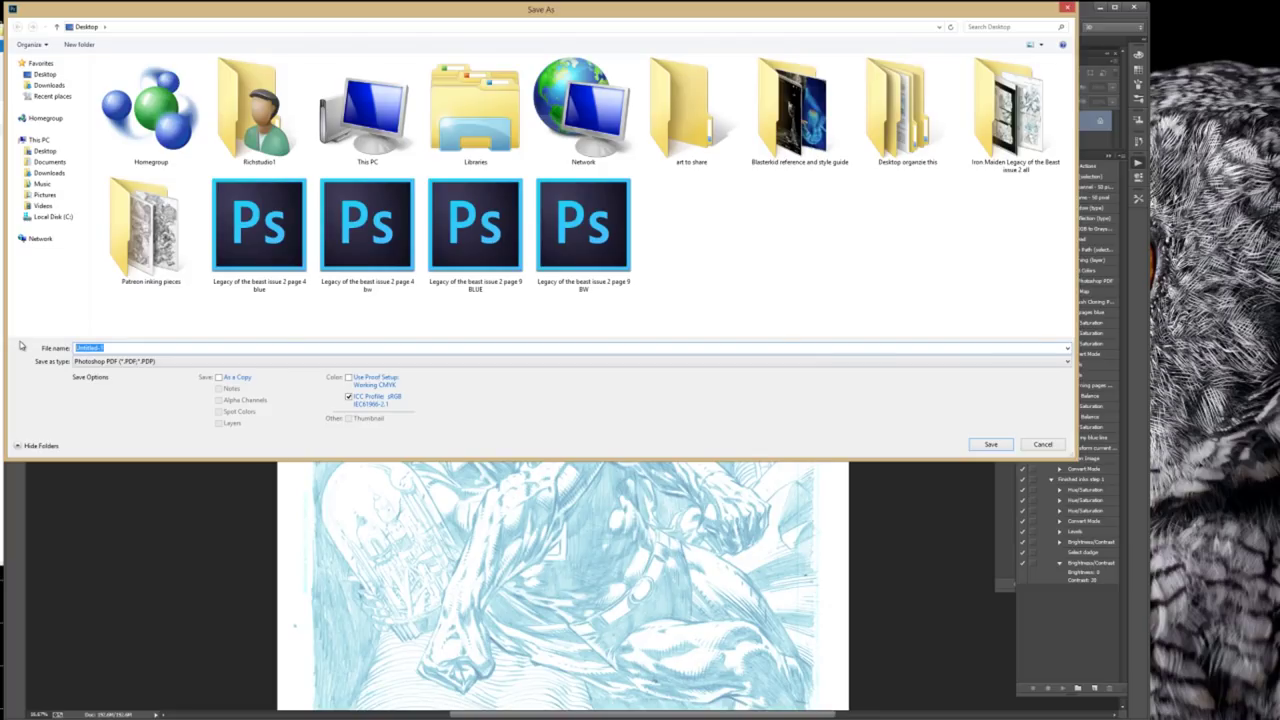
text(Finch inking demo)
click(989, 446)
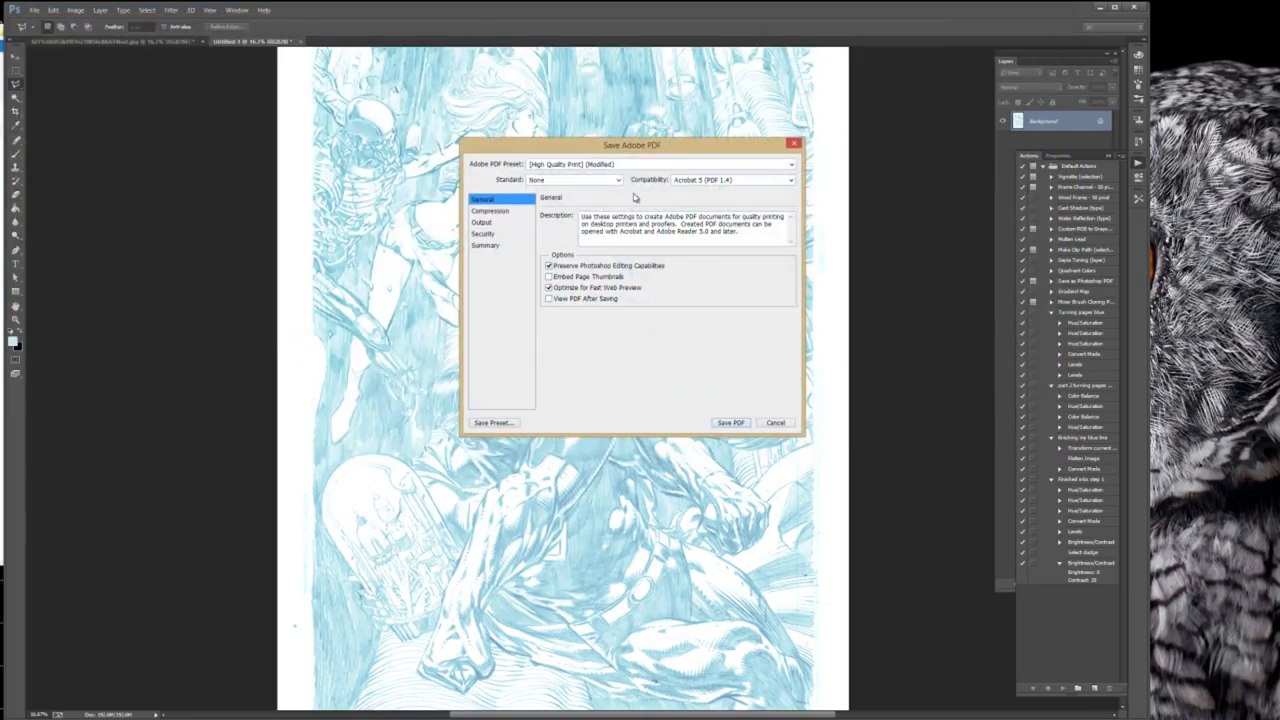
click(728, 423)
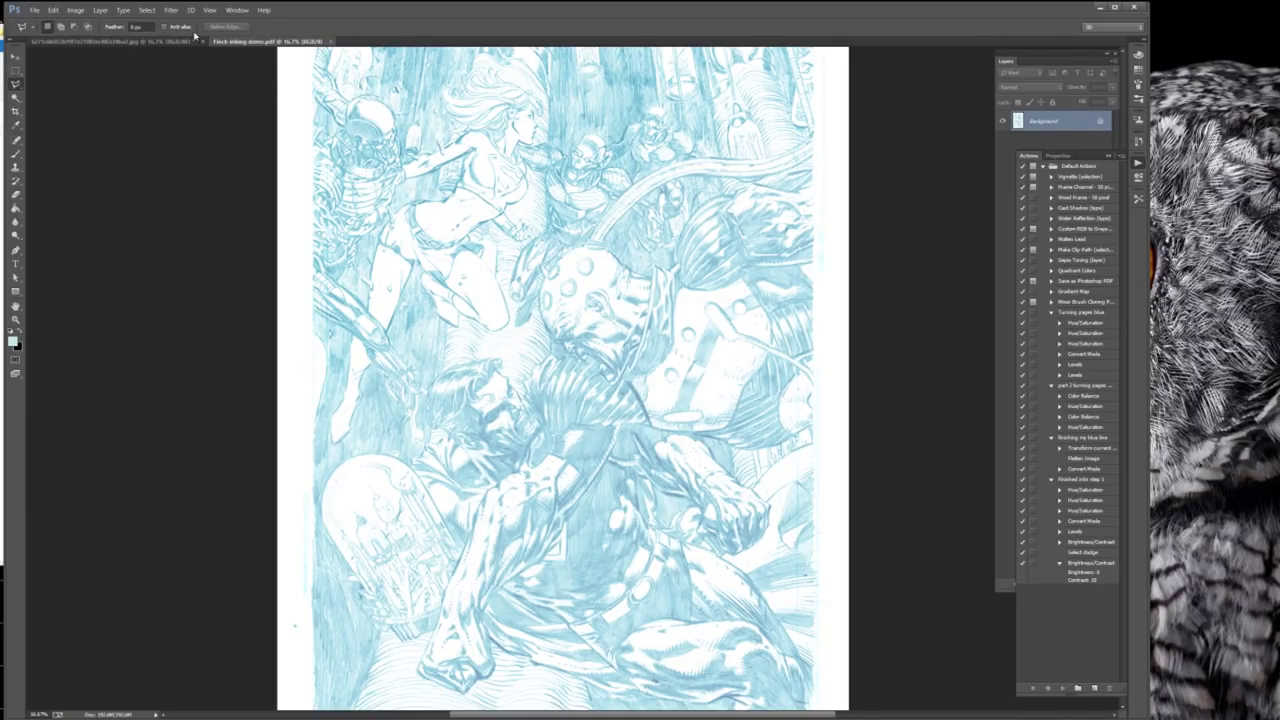
click(130, 41)
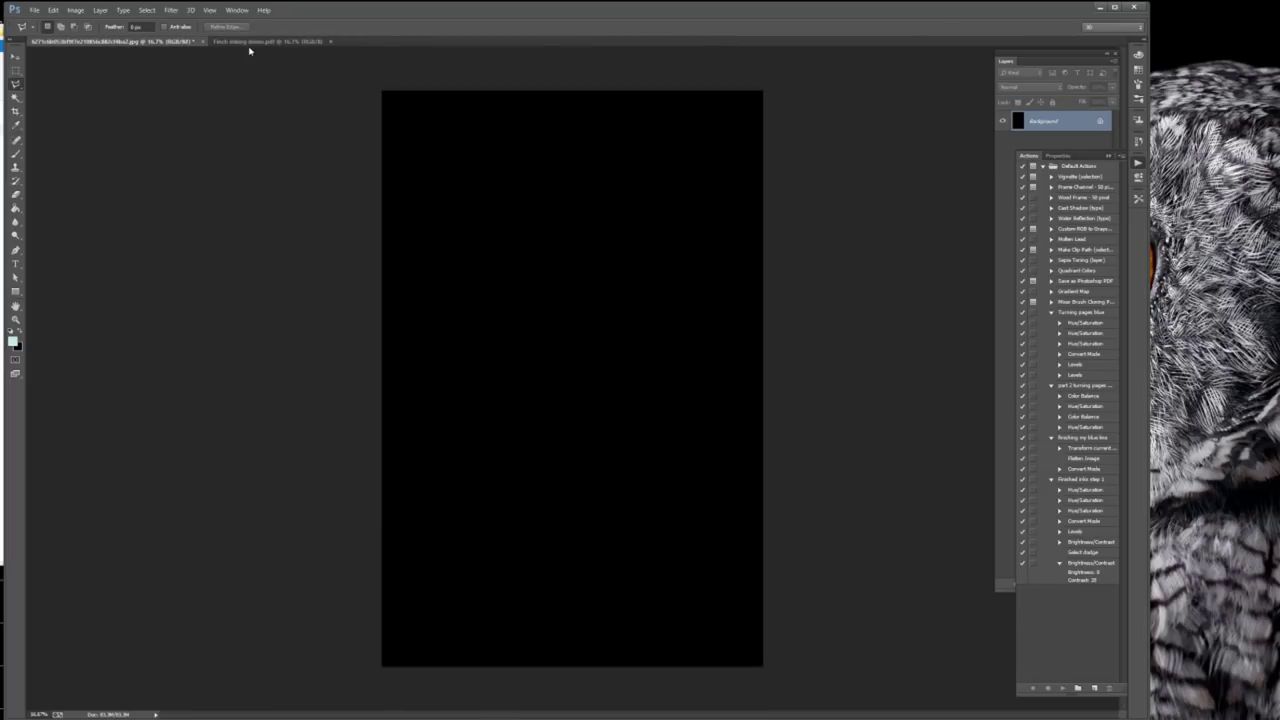
Convert Finch inking demo.pdf to Grayscale and paste the darker pencil sketch as a new layer
click(255, 42)
scroll(497, 128, down, 2)
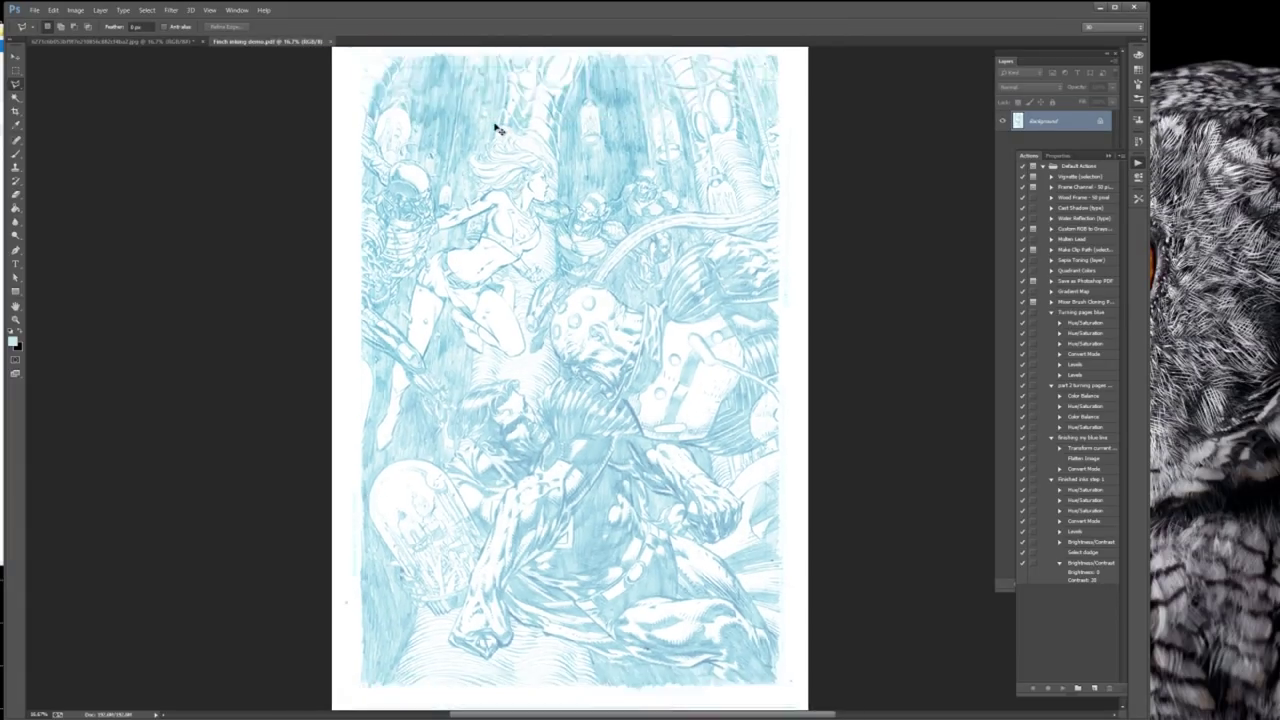
click(75, 10)
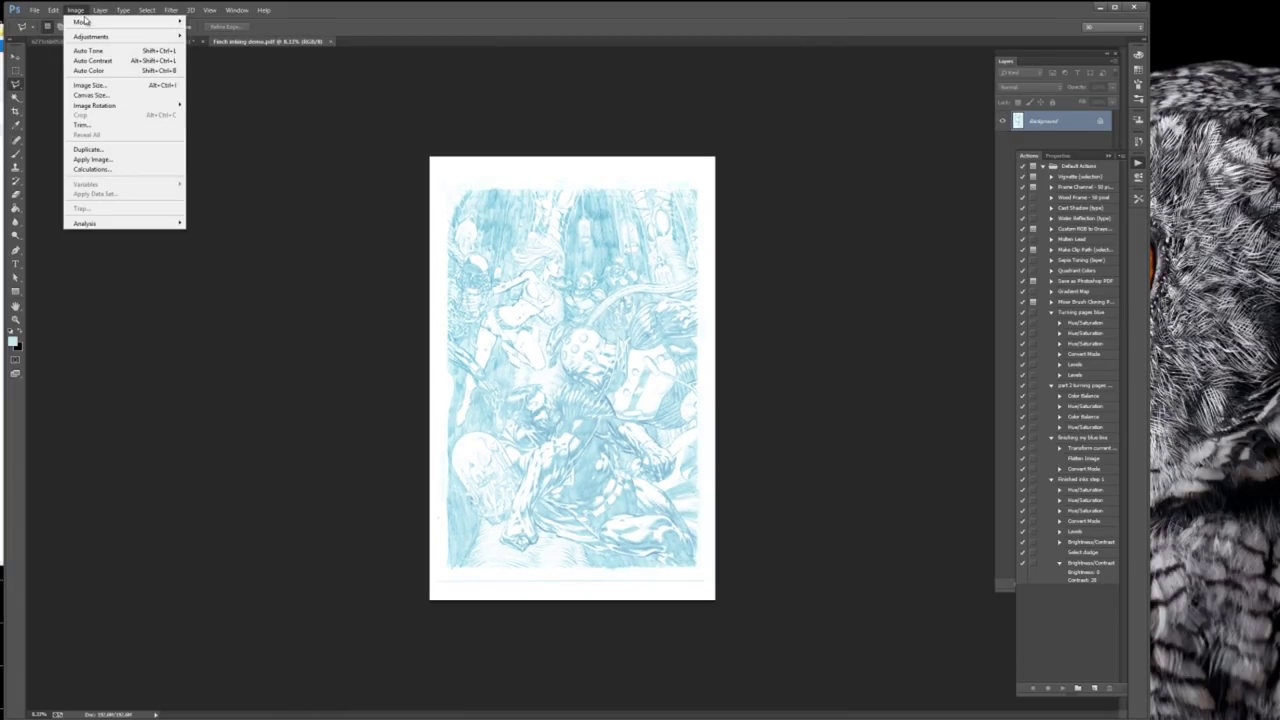
mouse_move(82, 20)
click(15, 31)
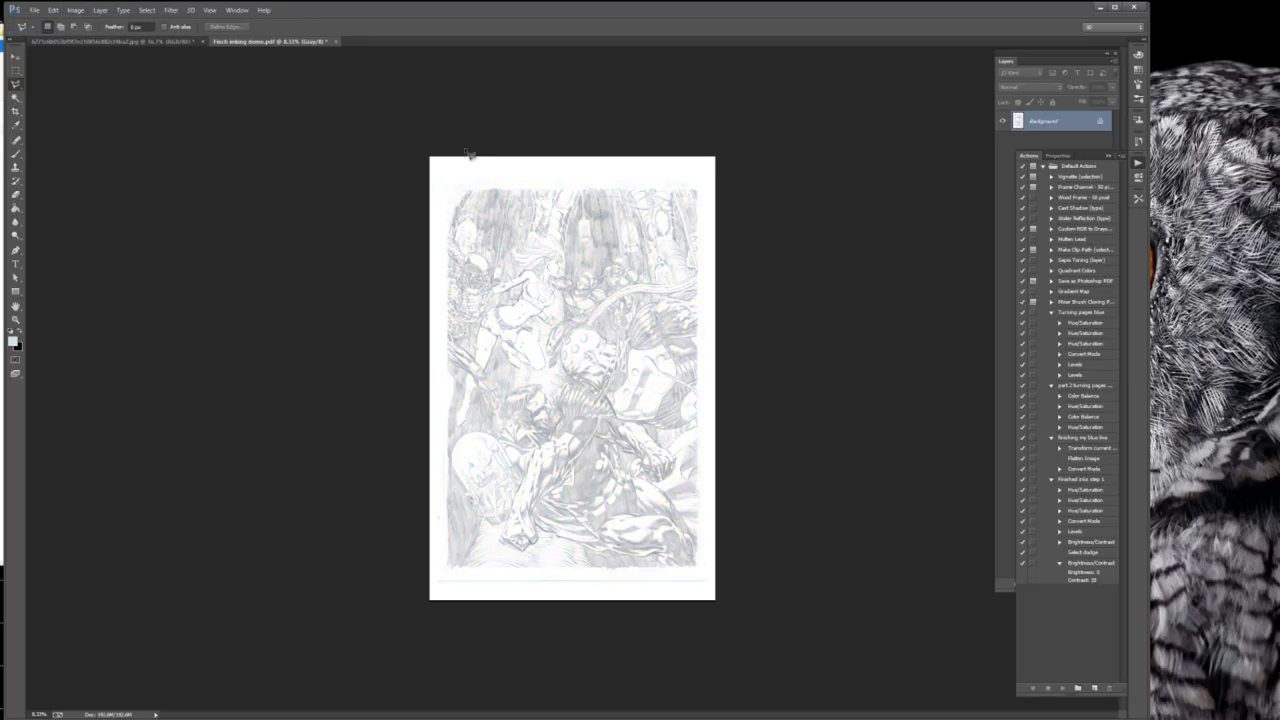
key(ctrl+v)
Enlarge the pasted sketch to fill the page and lower its opacity to 50%
key(ctrl+t)
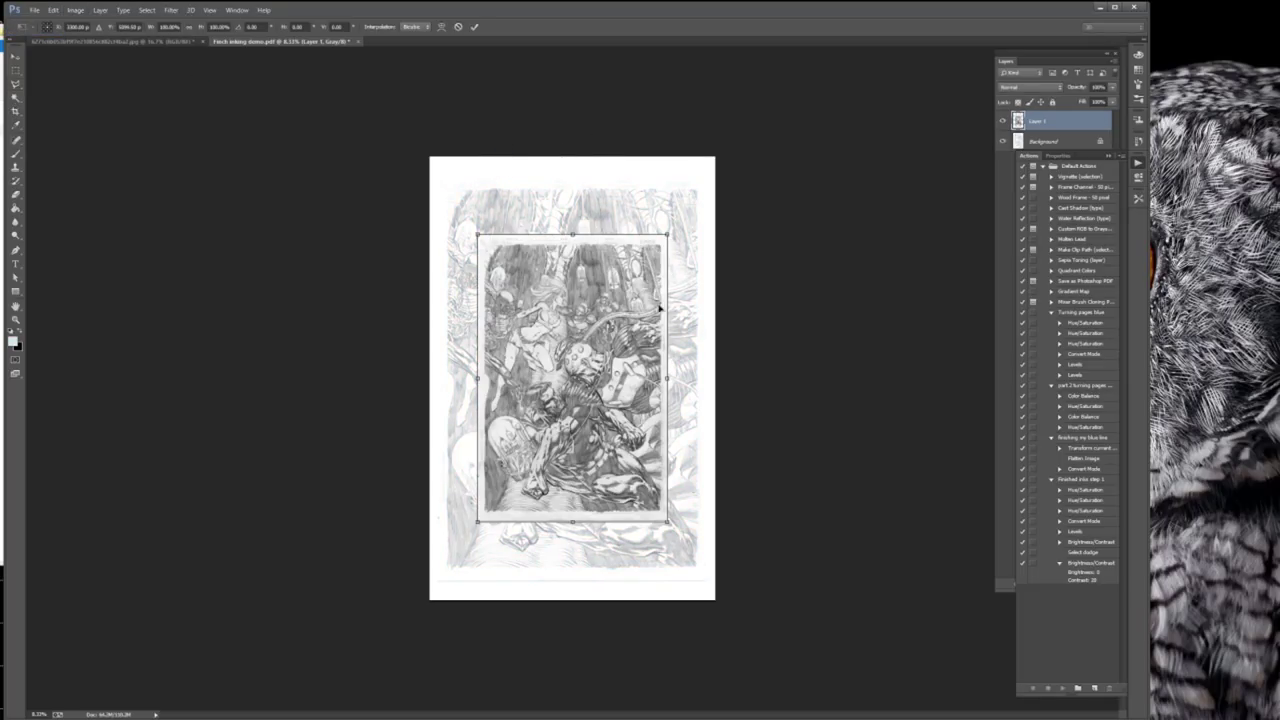
drag(668, 235, 704, 180)
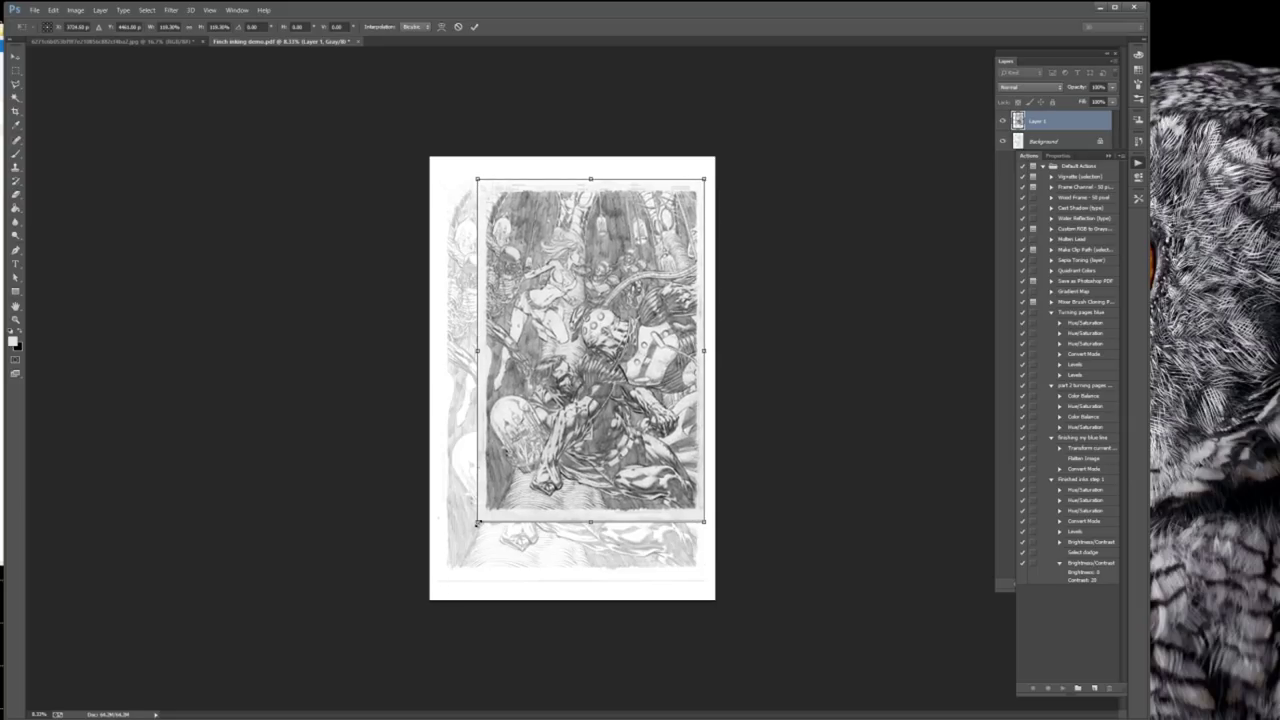
drag(477, 522, 427, 578)
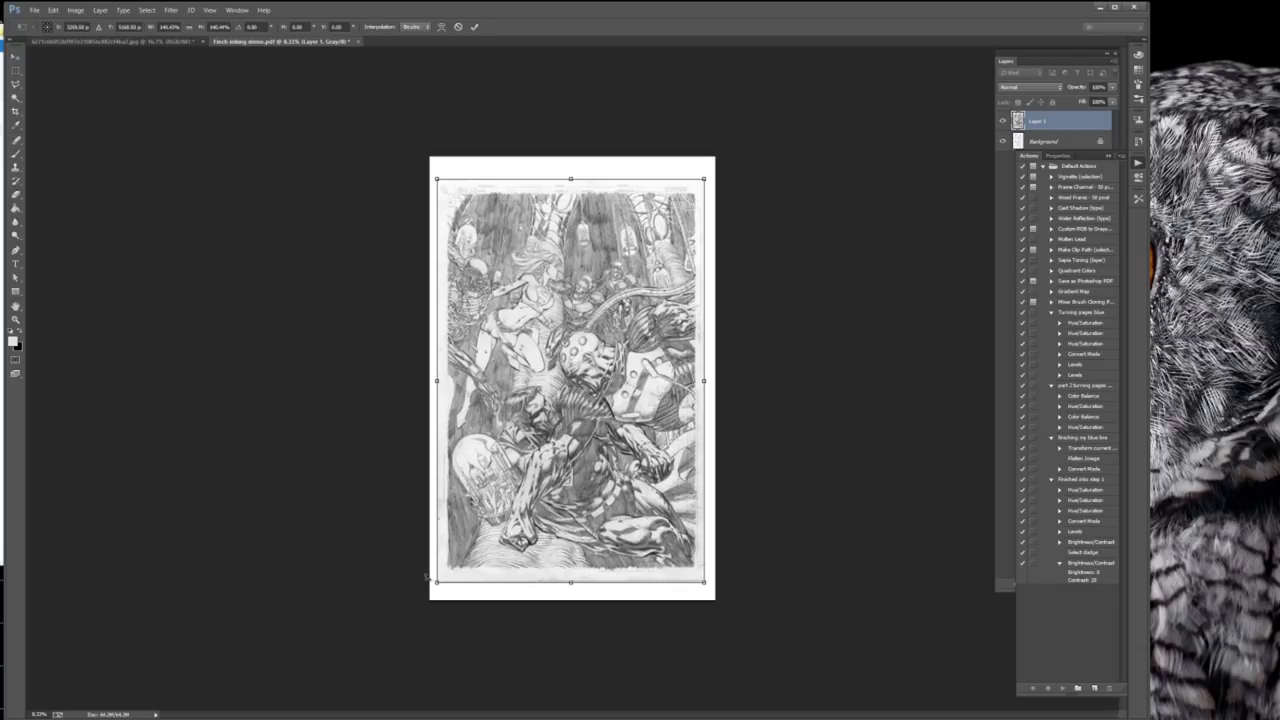
key(Return)
key(l)
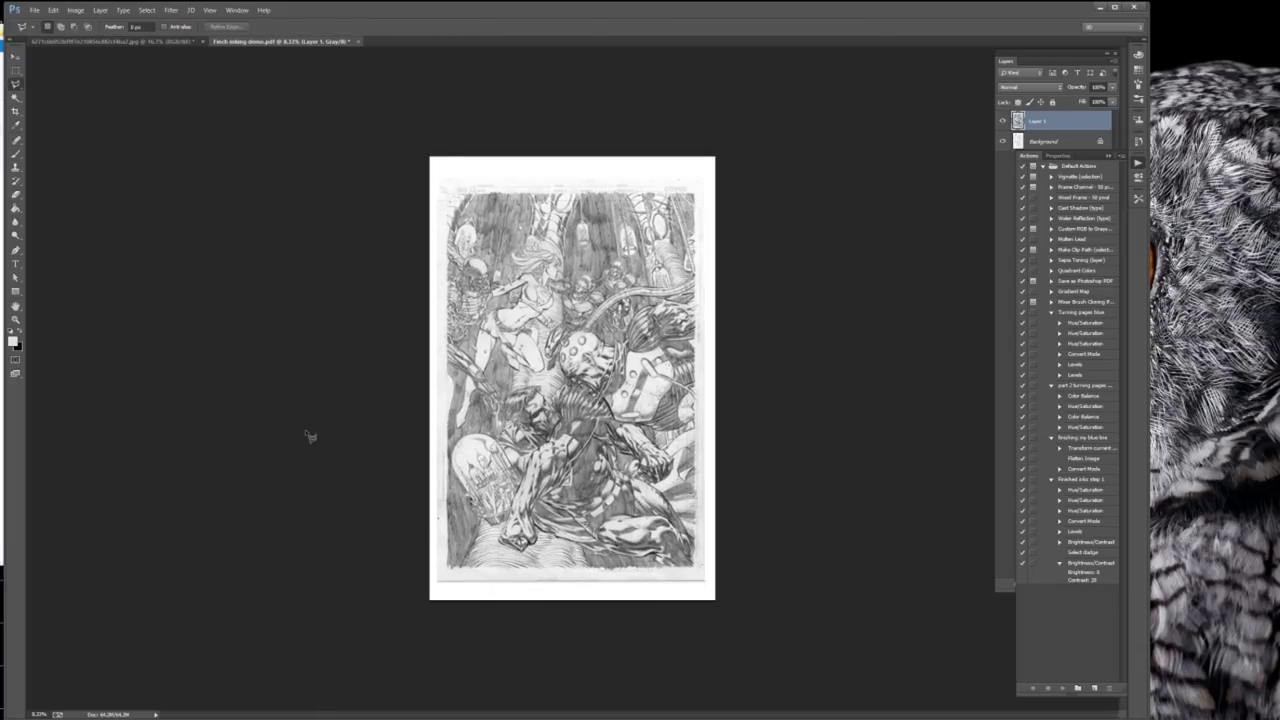
key(5)
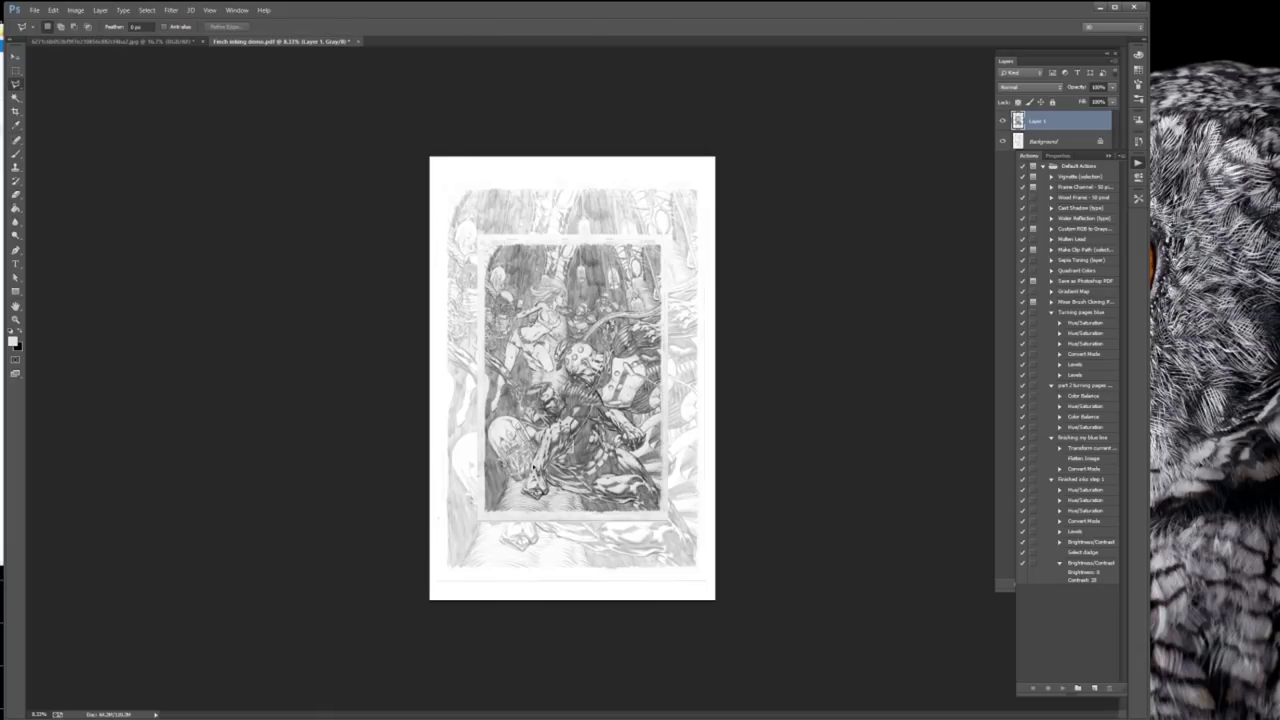
Try scaling the sketch down over the page, then cancel the transform
key(ctrl+t)
mouse_move(477, 521)
mouse_down()
mouse_move(508, 565)
mouse_move(532, 550)
mouse_move(552, 440)
mouse_move(452, 447)
mouse_move(870, 412)
mouse_up()
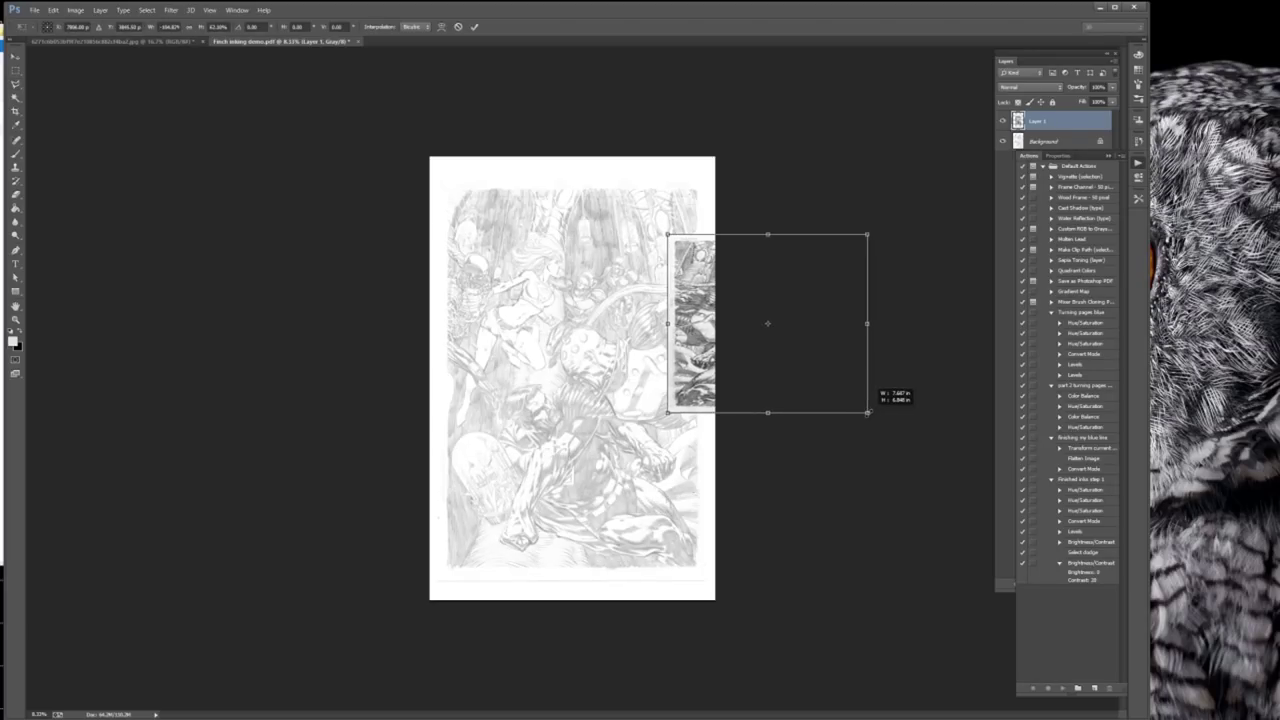
mouse_move(791, 356)
mouse_down()
mouse_move(573, 343)
mouse_move(617, 353)
mouse_up()
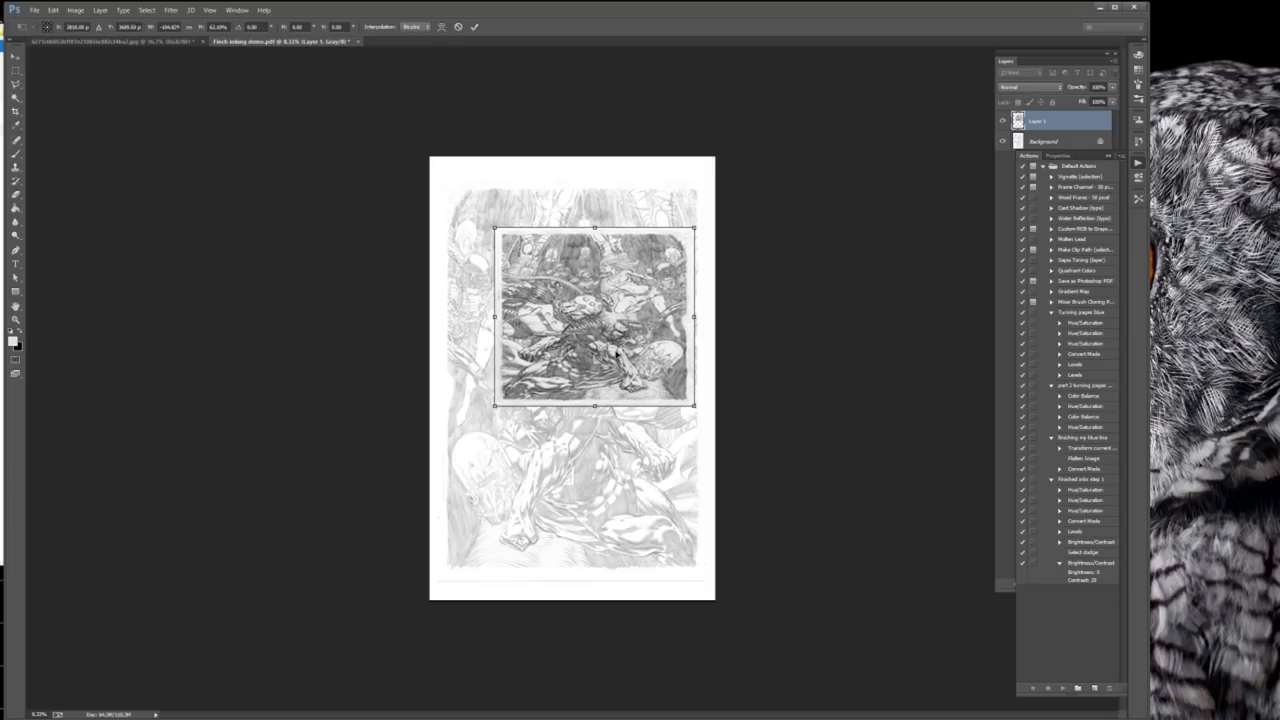
key(Escape)
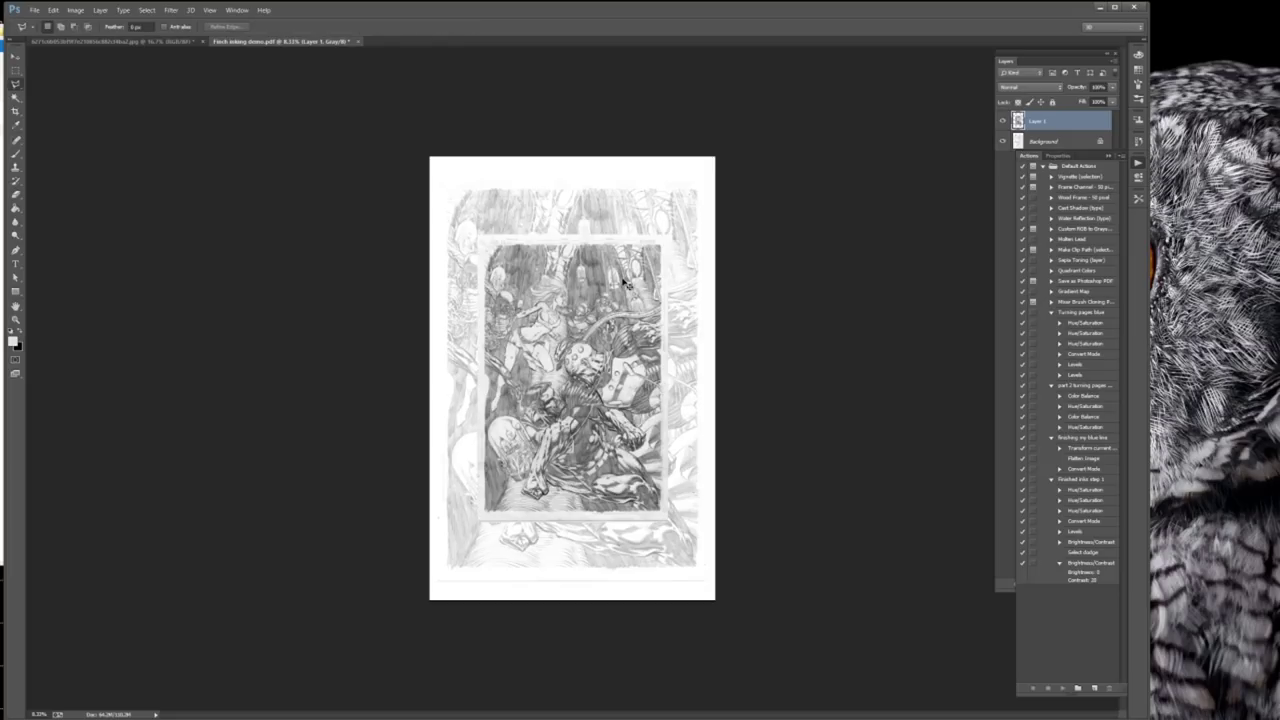
Re-enlarge the sketch to fill the page, nudge it into alignment and commit
key(ctrl+t)
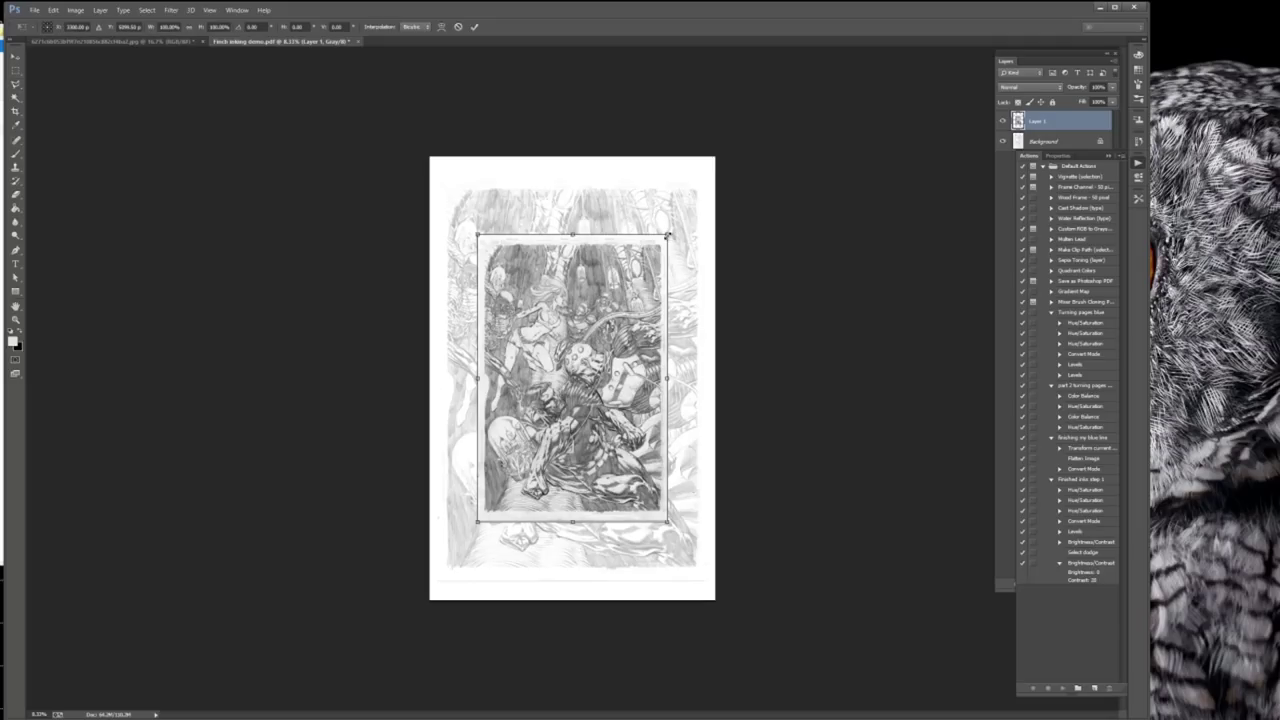
drag(667, 236, 701, 185)
drag(476, 521, 431, 590)
drag(605, 409, 609, 404)
key(Return)
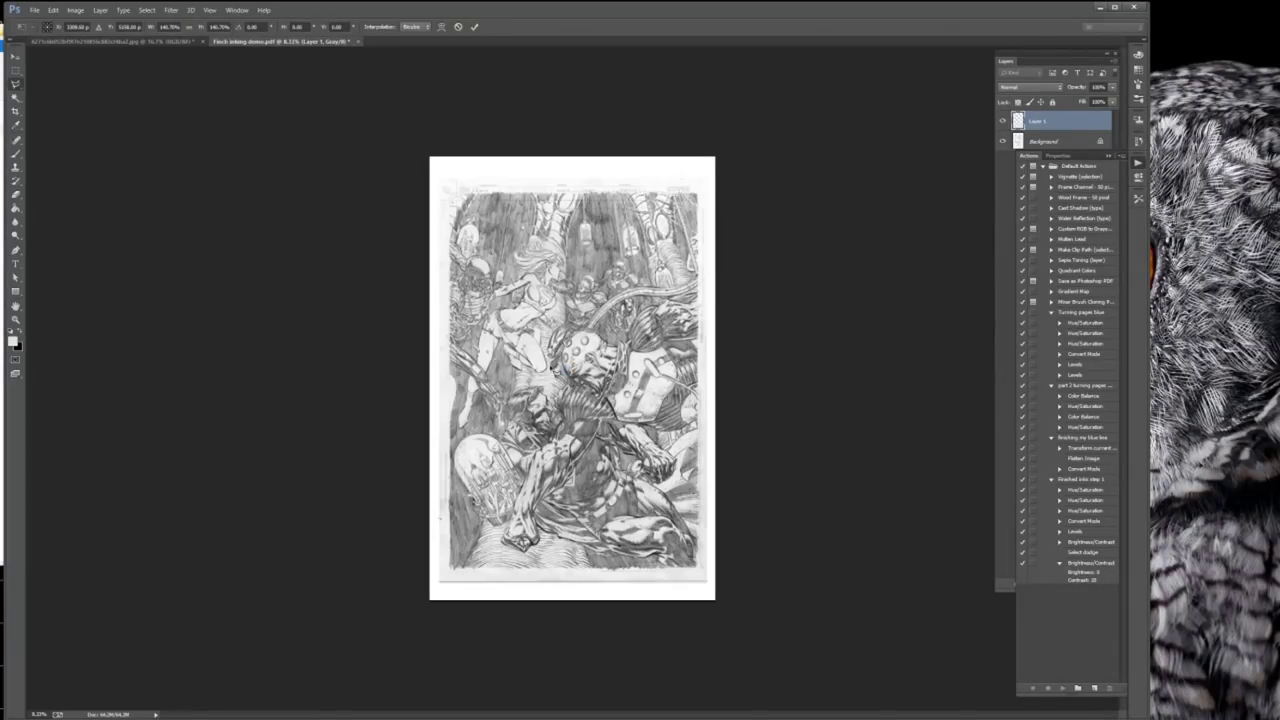
key(l)
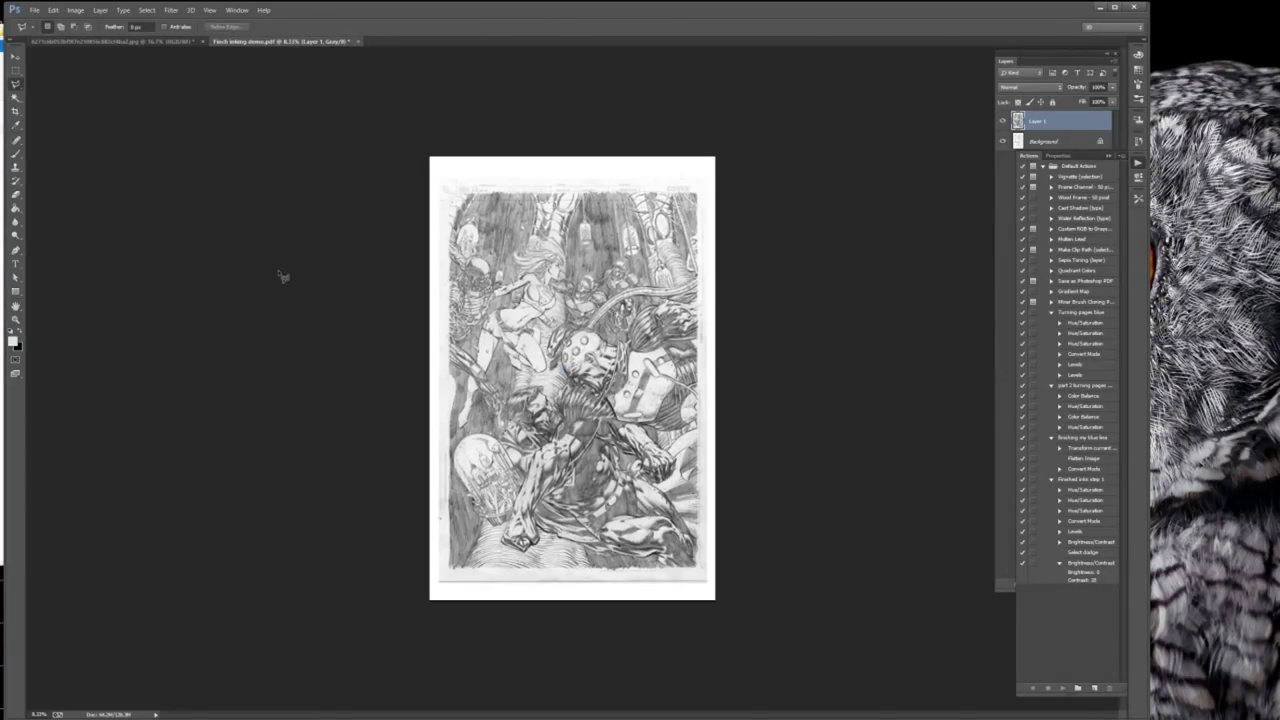
Merge the layers and save as the Photoshop PDF 'Finch inking demo_bw.pdf'
key(ctrl+e)
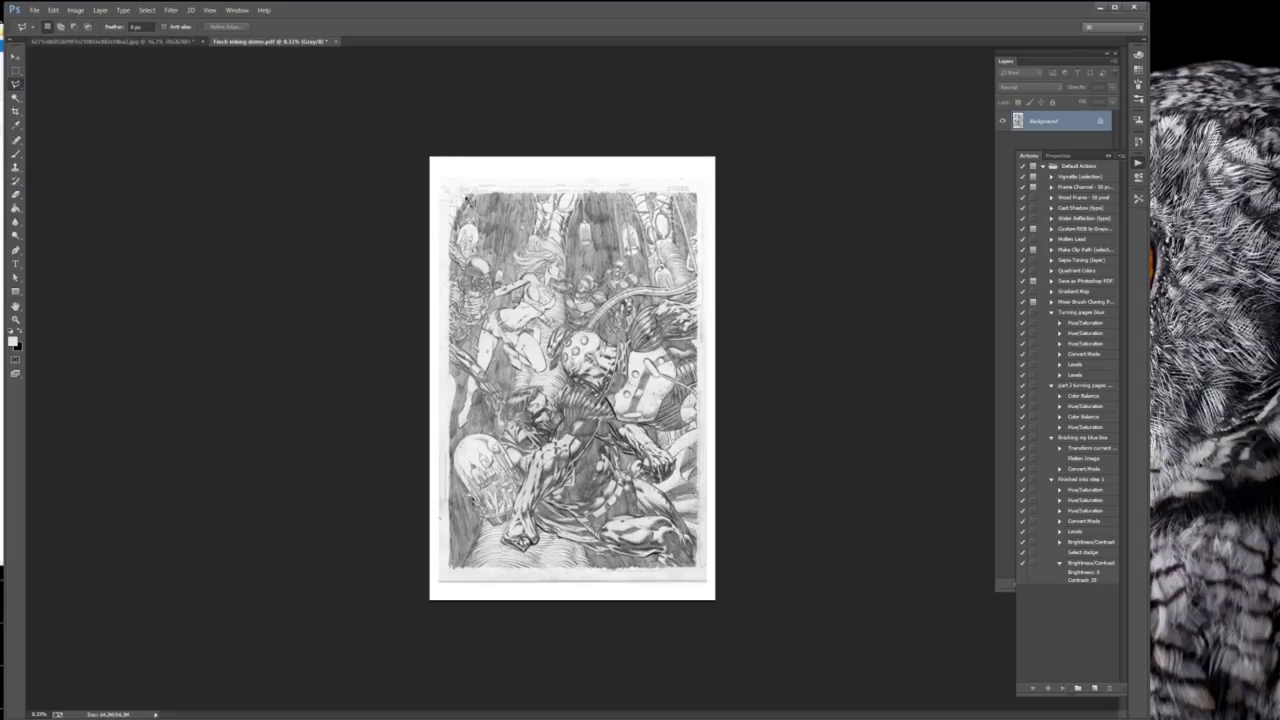
click(33, 10)
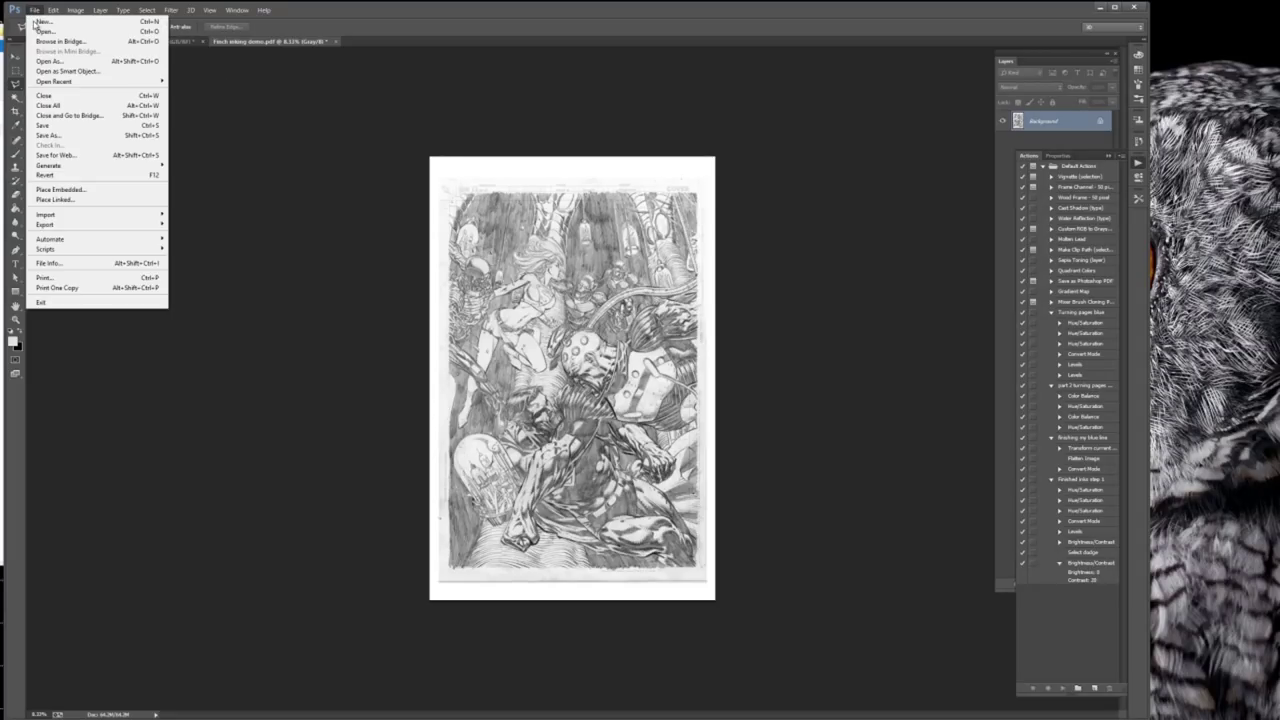
click(70, 134)
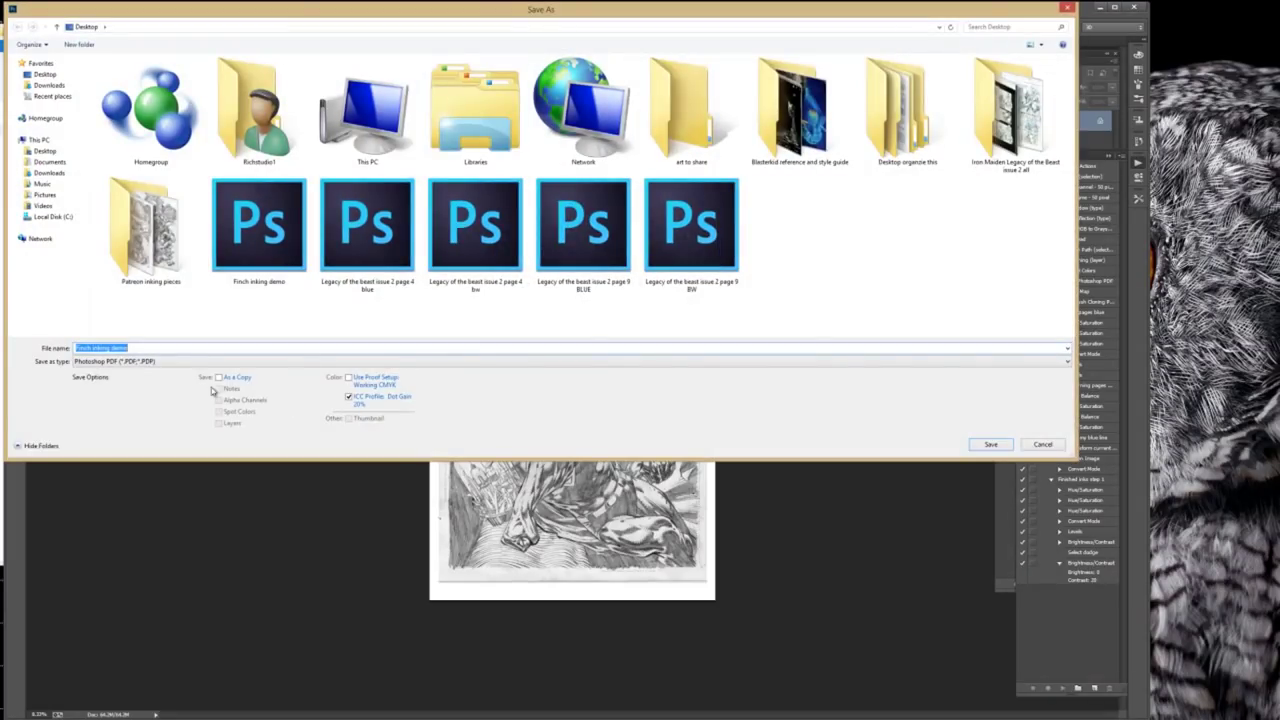
click(161, 347)
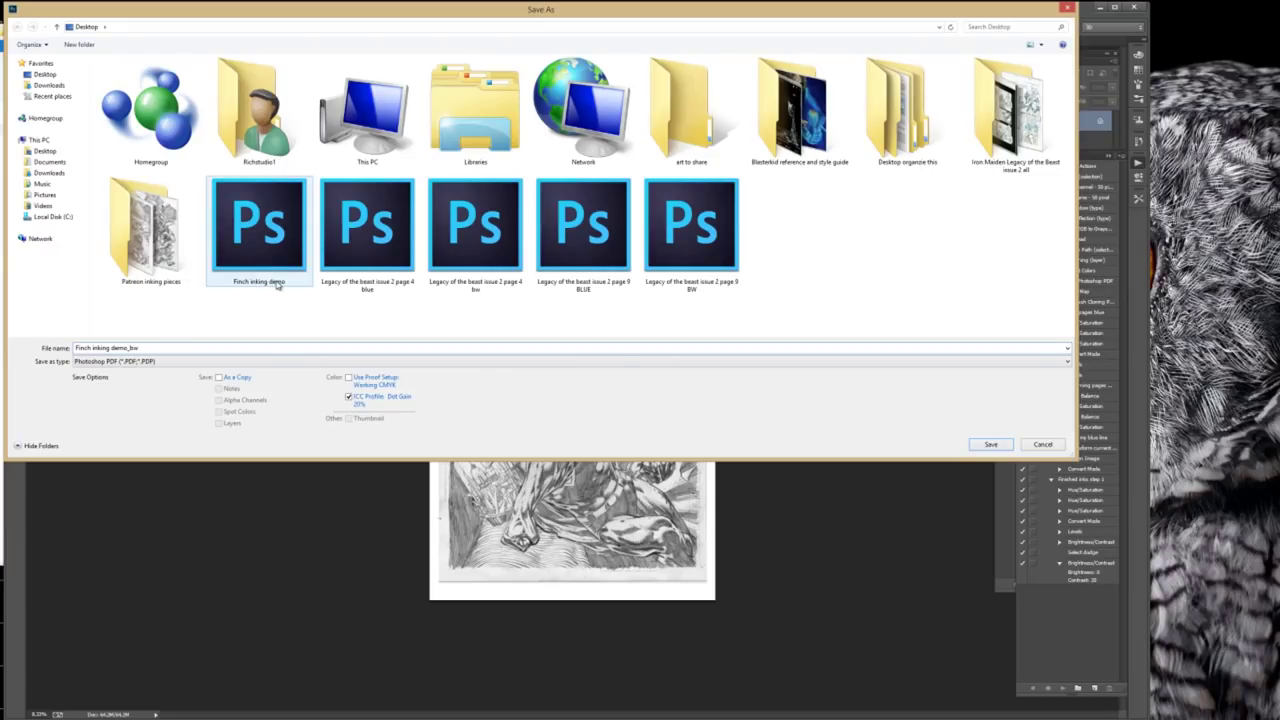
click(990, 445)
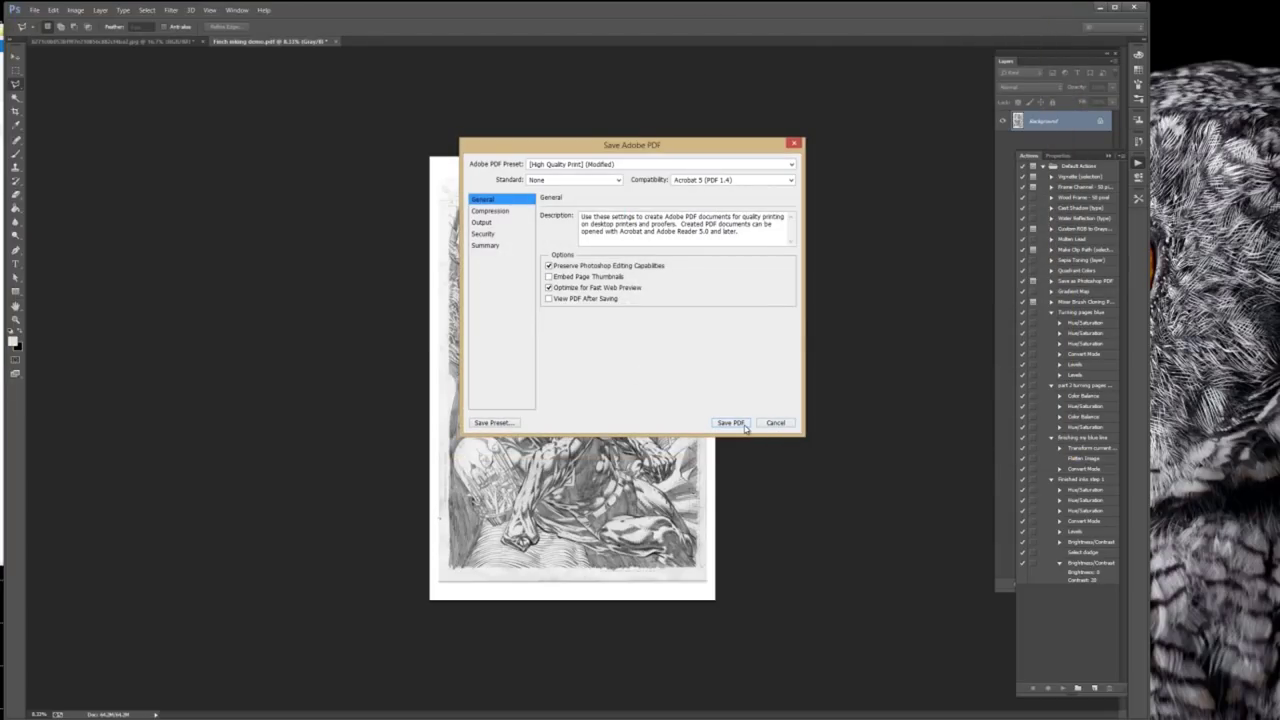
click(729, 423)
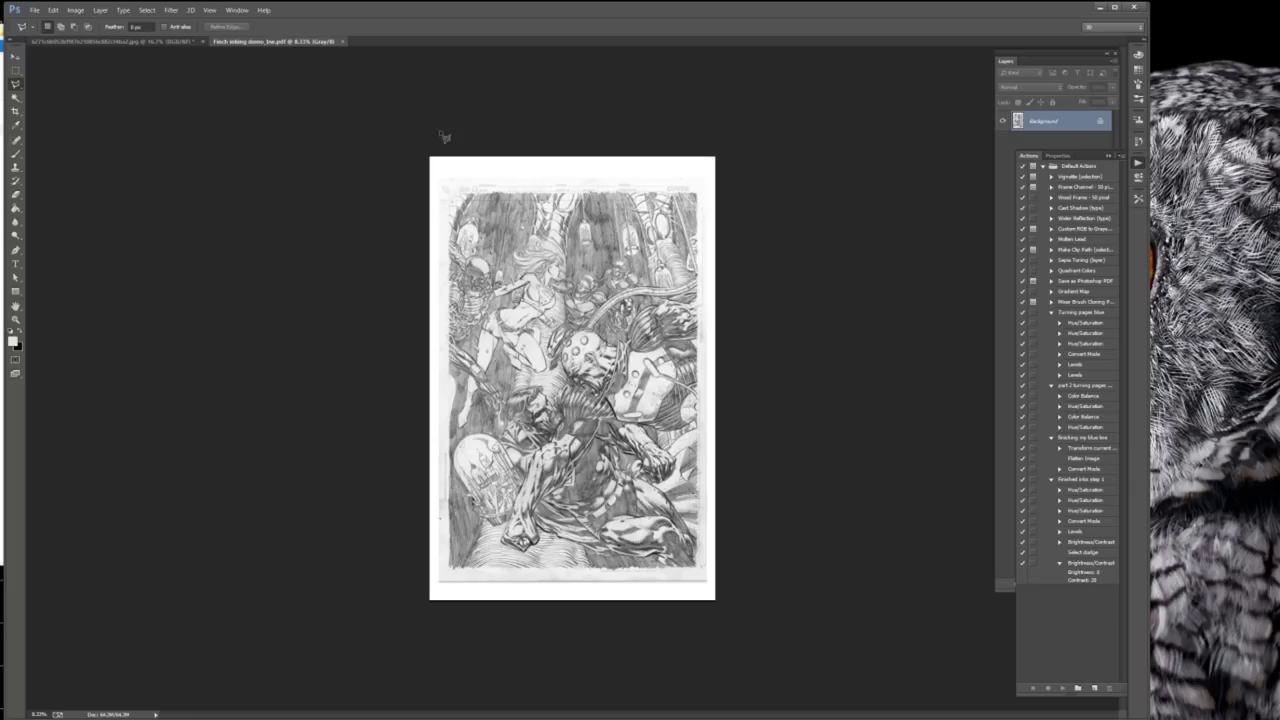
Switch to RGB Color, zoom in, and play the 'Turning pages blue' action
click(75, 10)
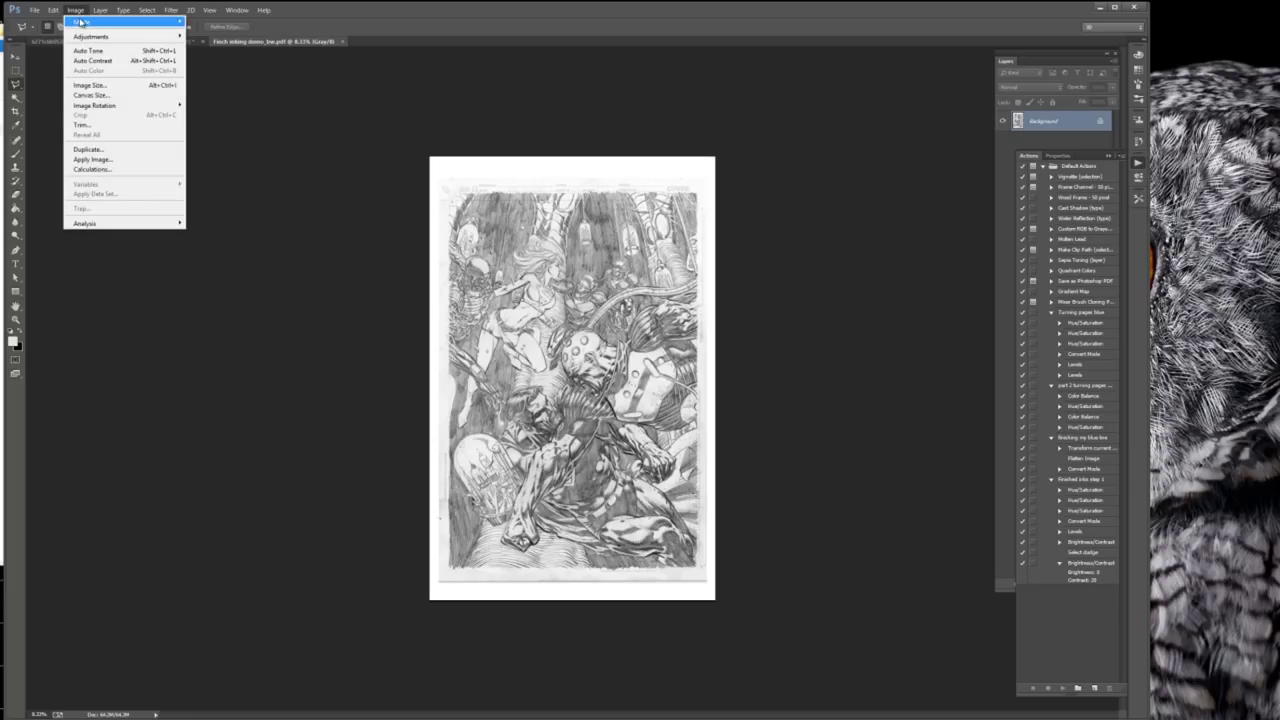
click(22, 61)
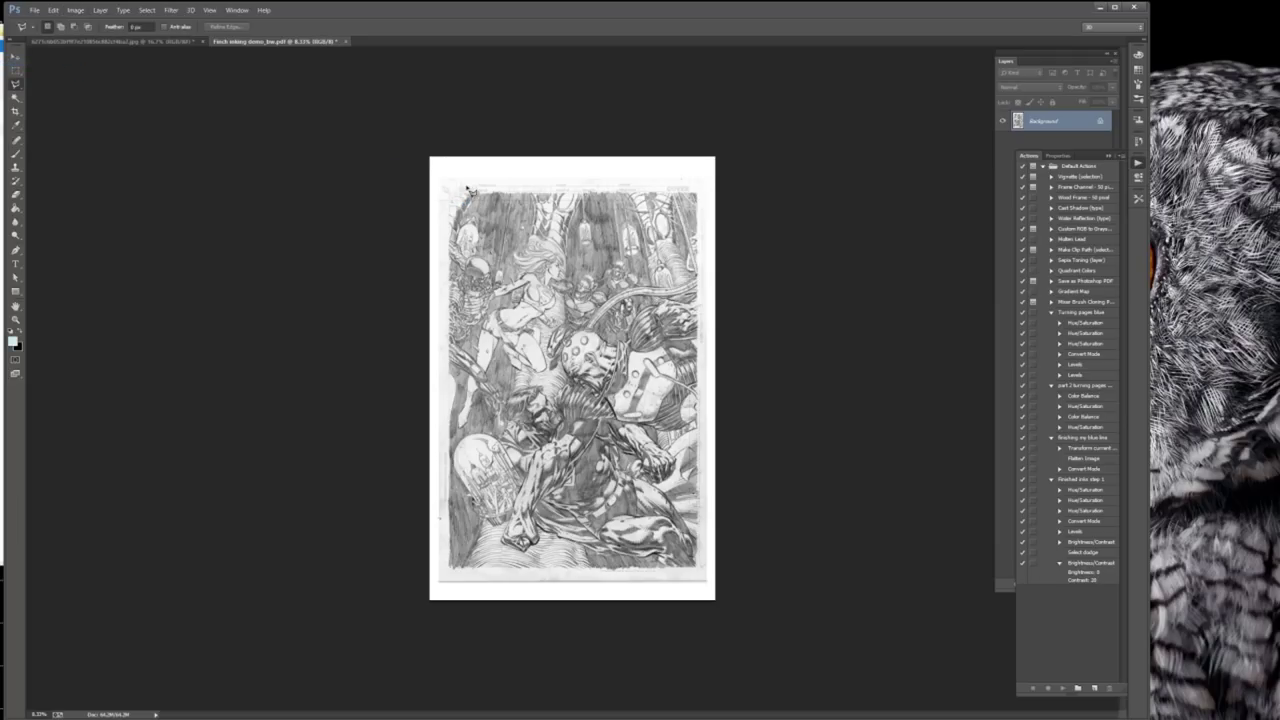
key(ctrl+plus)
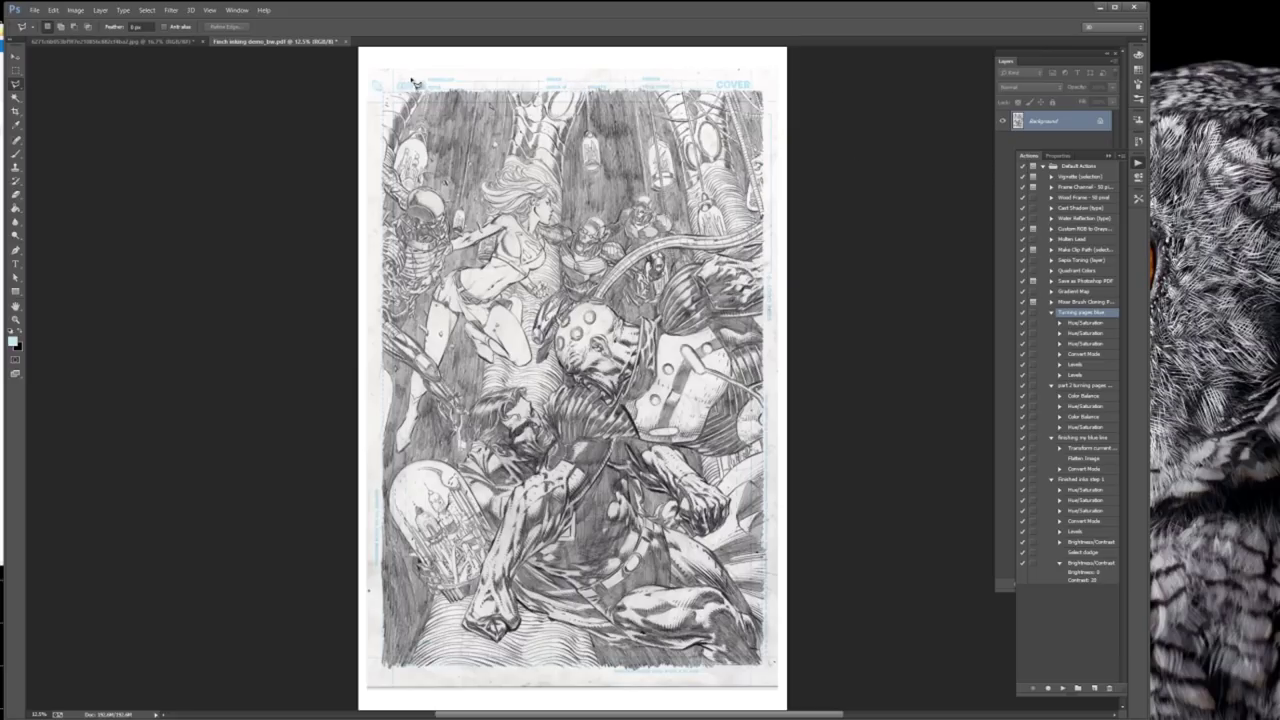
click(1062, 688)
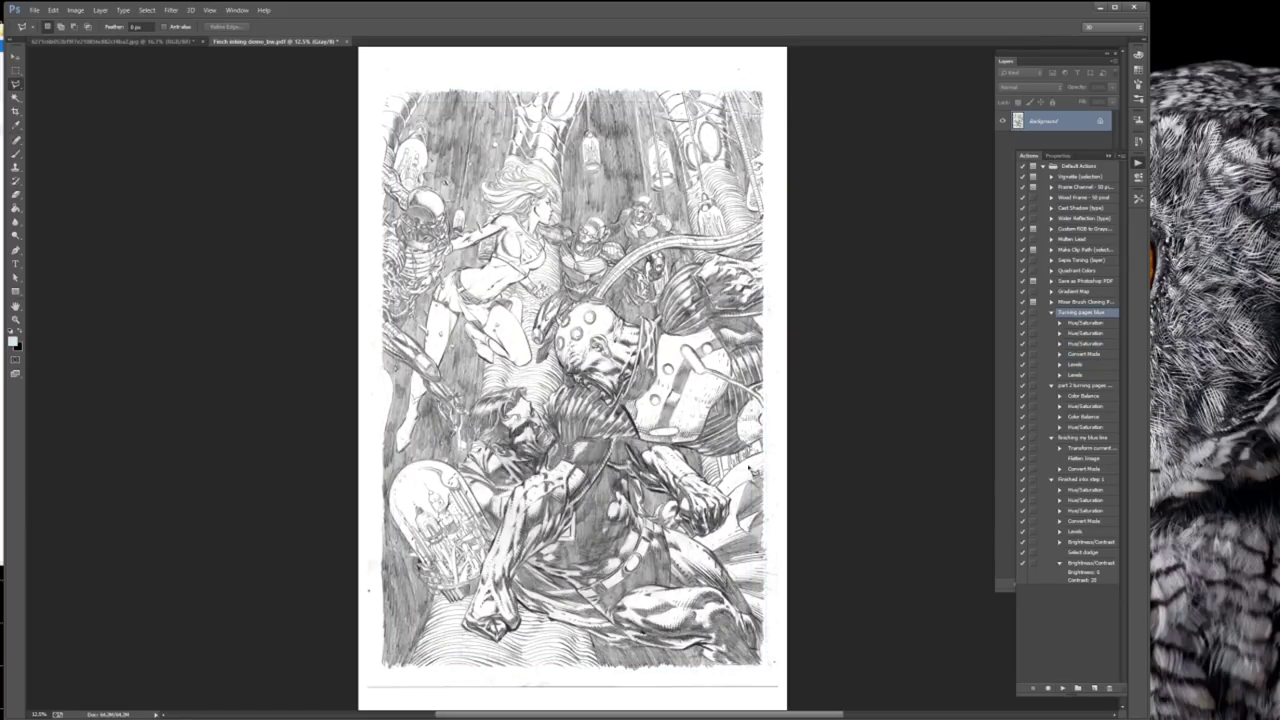
Marquee the bottom strip and fill it with white, dismissing the no-pixels warning
key(m)
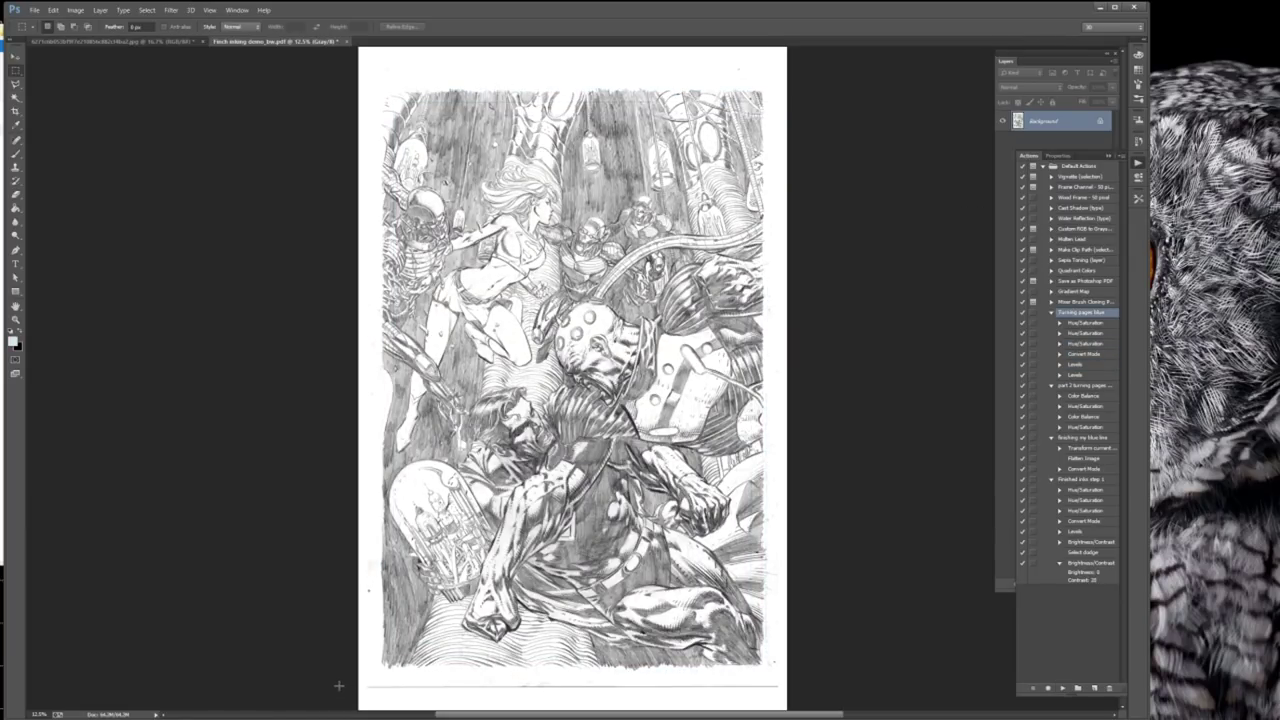
drag(343, 678, 790, 660)
key(x)
key(BackSpace)
click(771, 582)
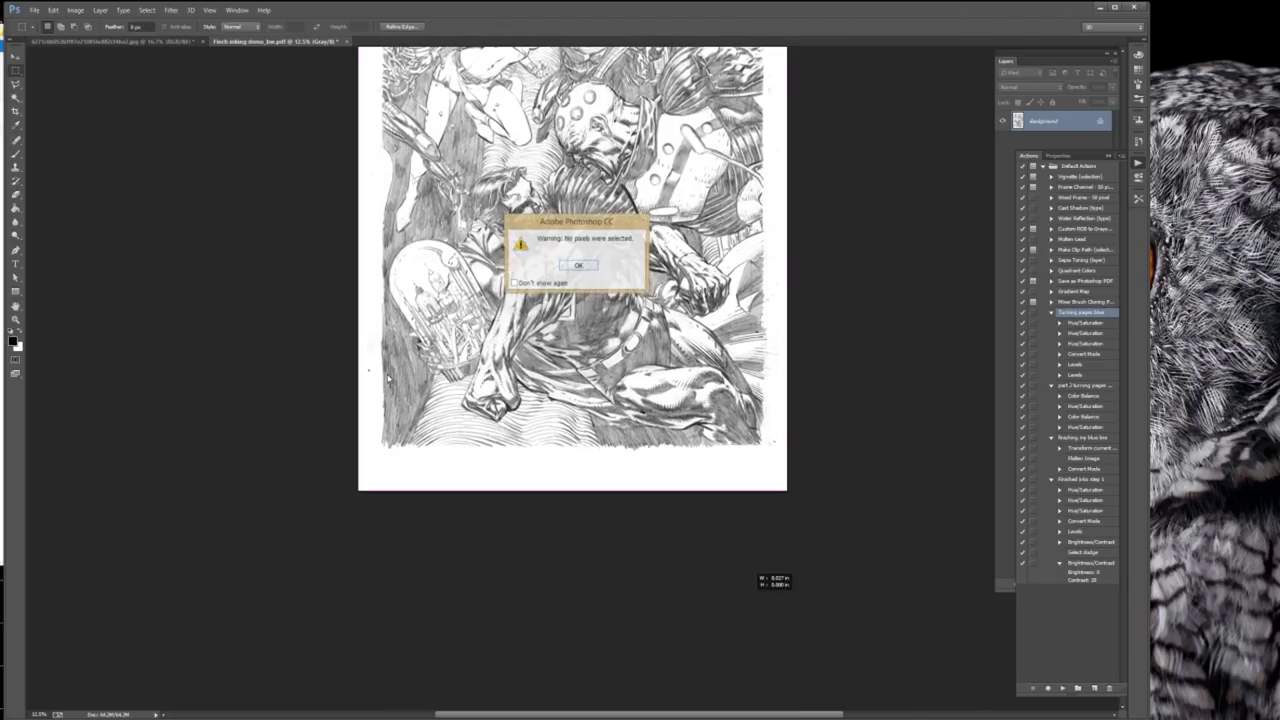
click(578, 266)
Marquee strips down the left and right page edges, then deselect
scroll(303, 157, up, 3)
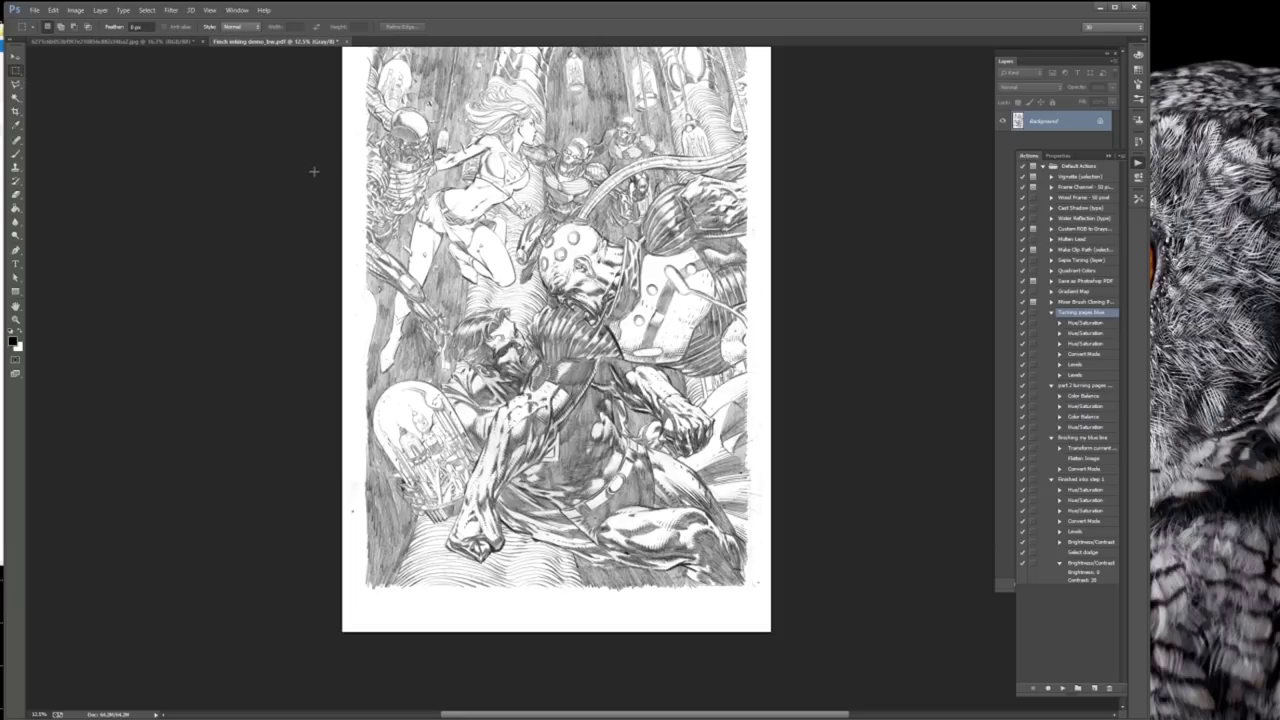
drag(333, 151, 359, 646)
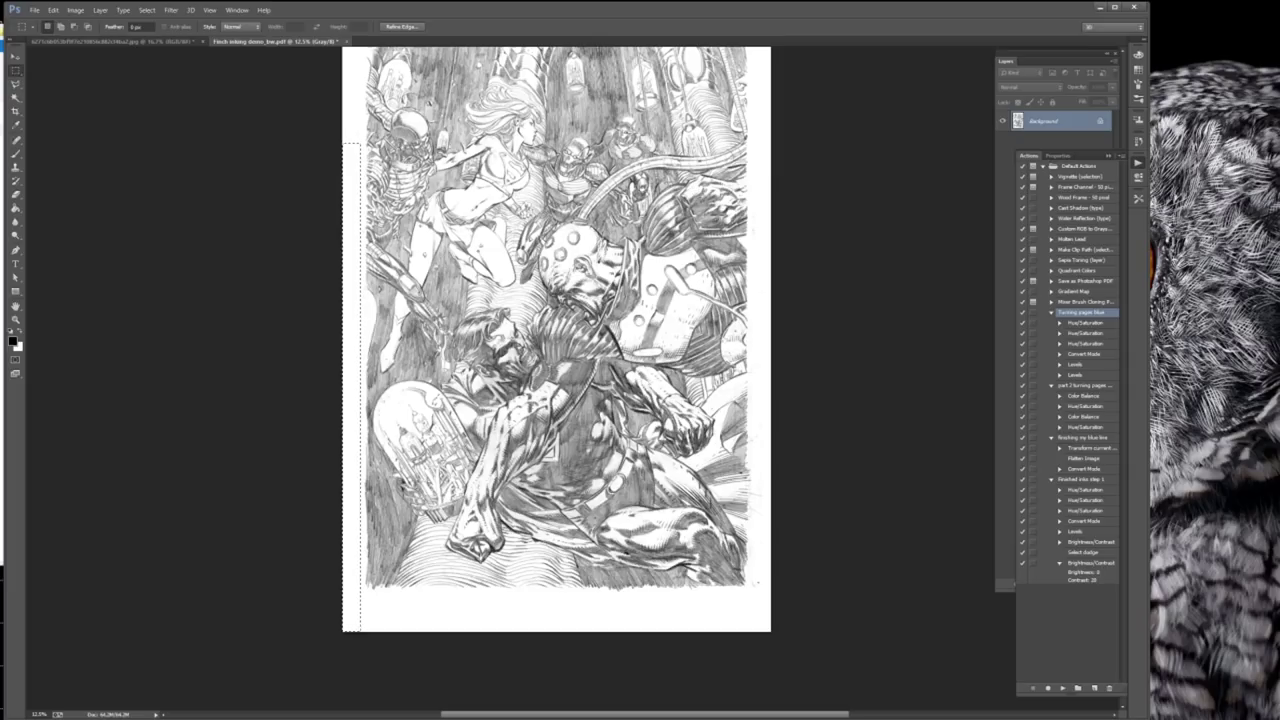
drag(752, 147, 809, 640)
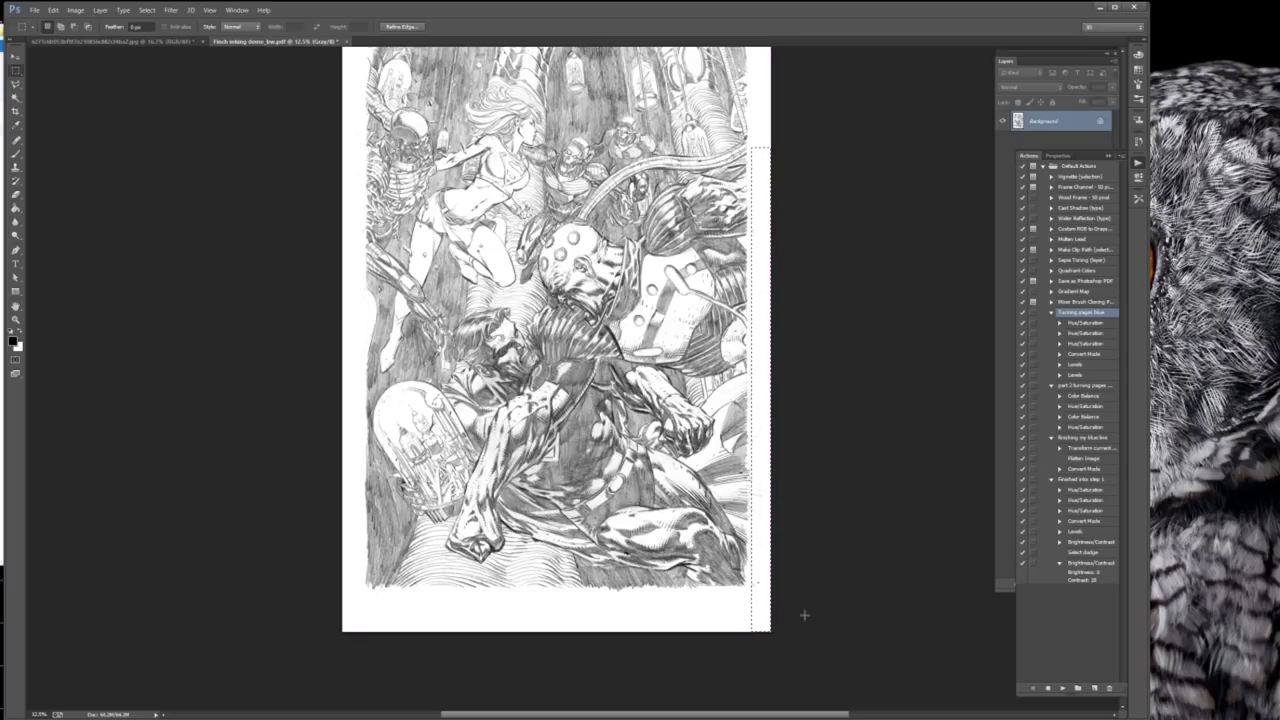
key(ctrl+d)
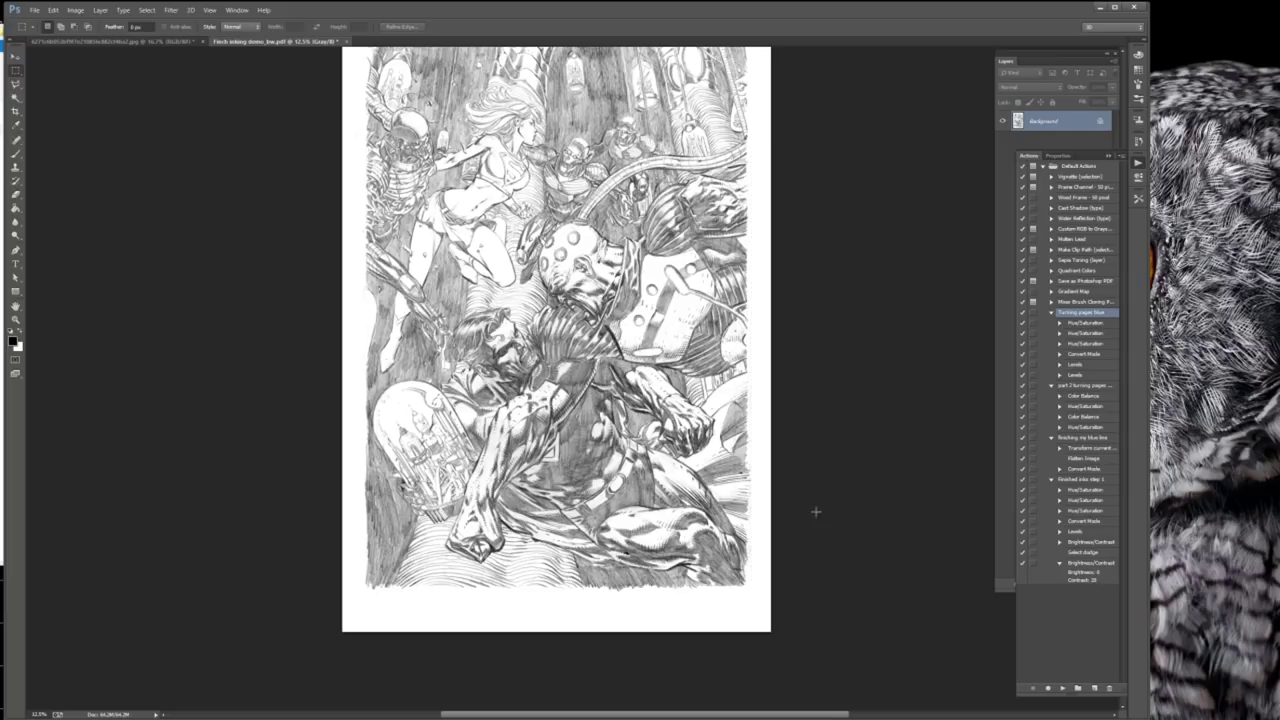
Swap colours and fill the bottom and top margin strips with black
click(21, 334)
drag(337, 586, 909, 686)
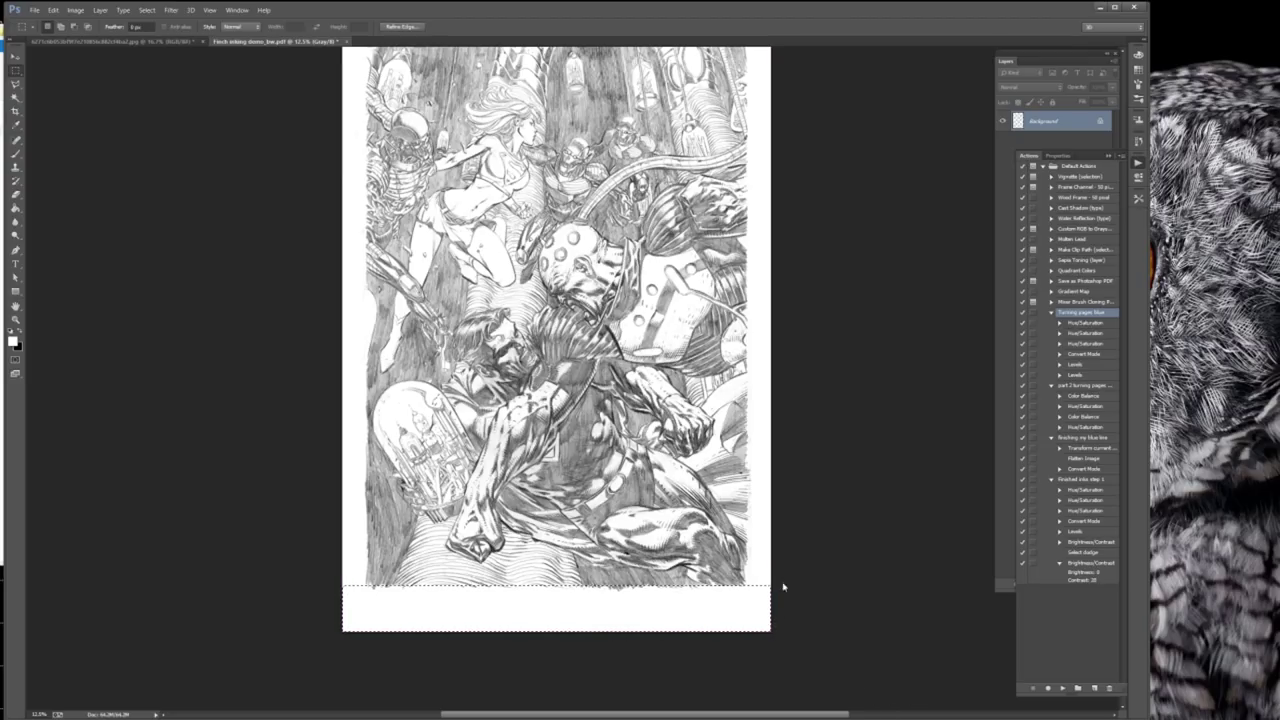
key(ctrl+BackSpace)
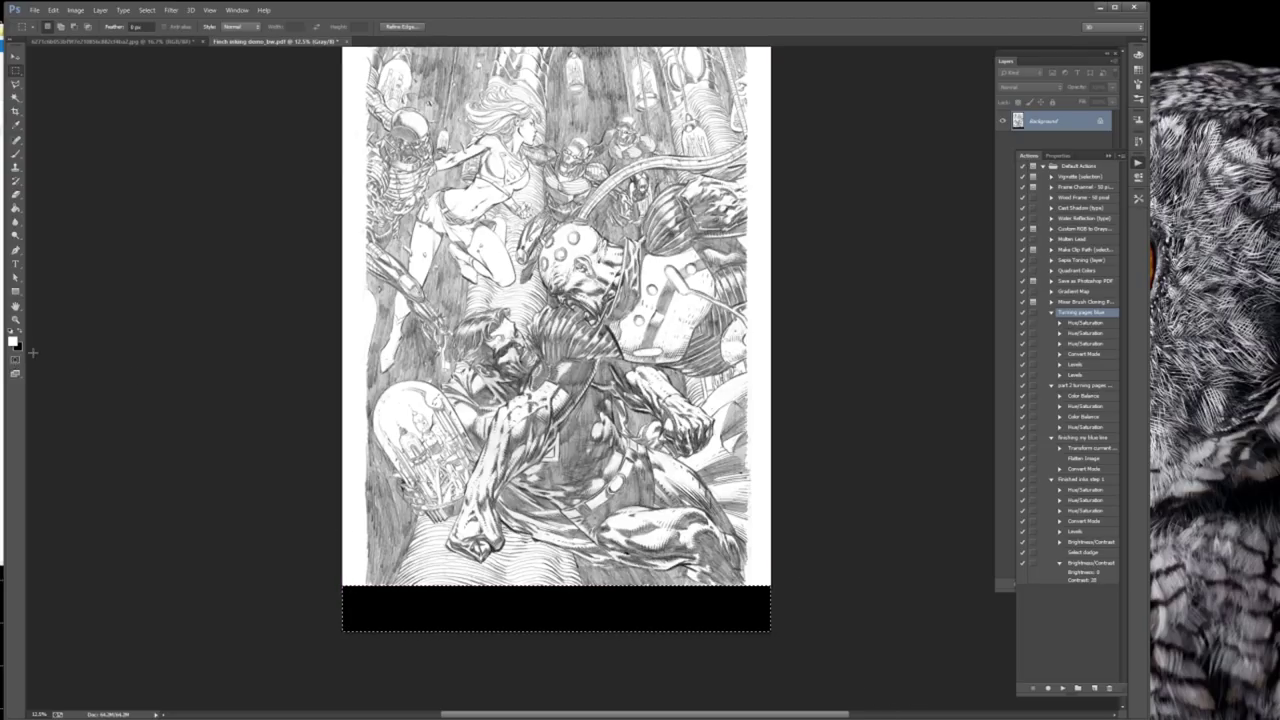
click(182, 355)
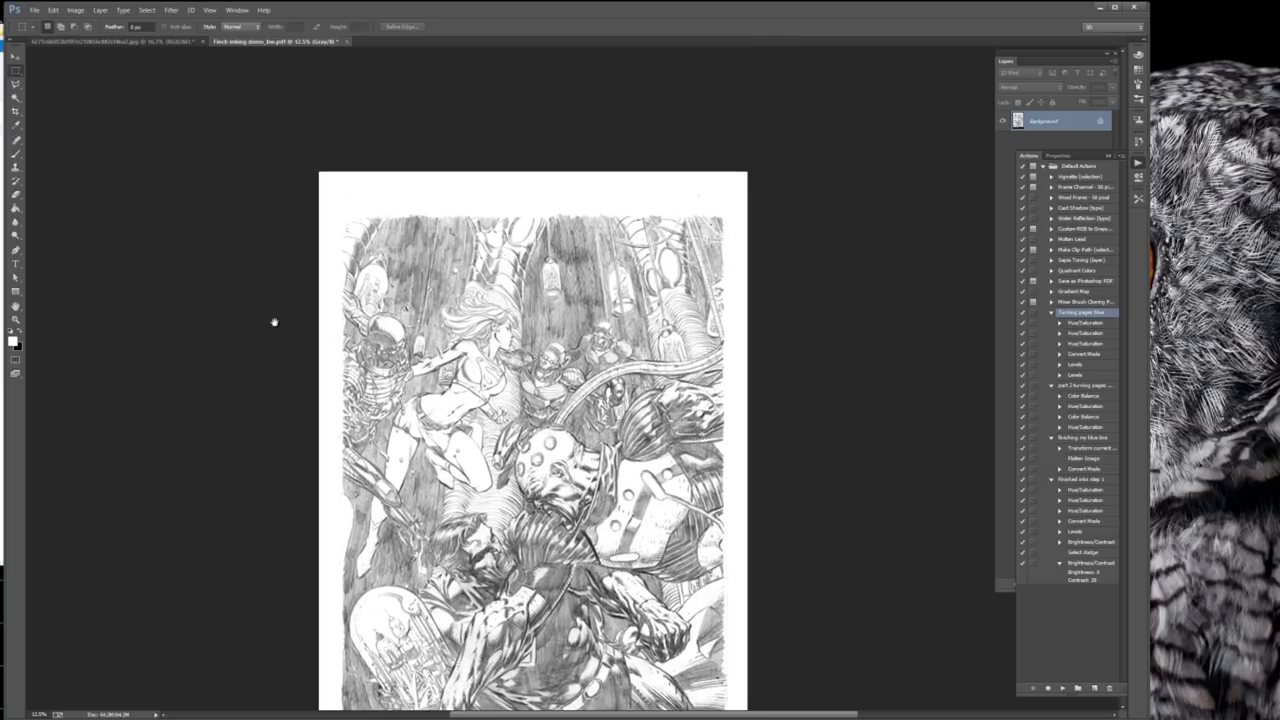
drag(314, 161, 886, 214)
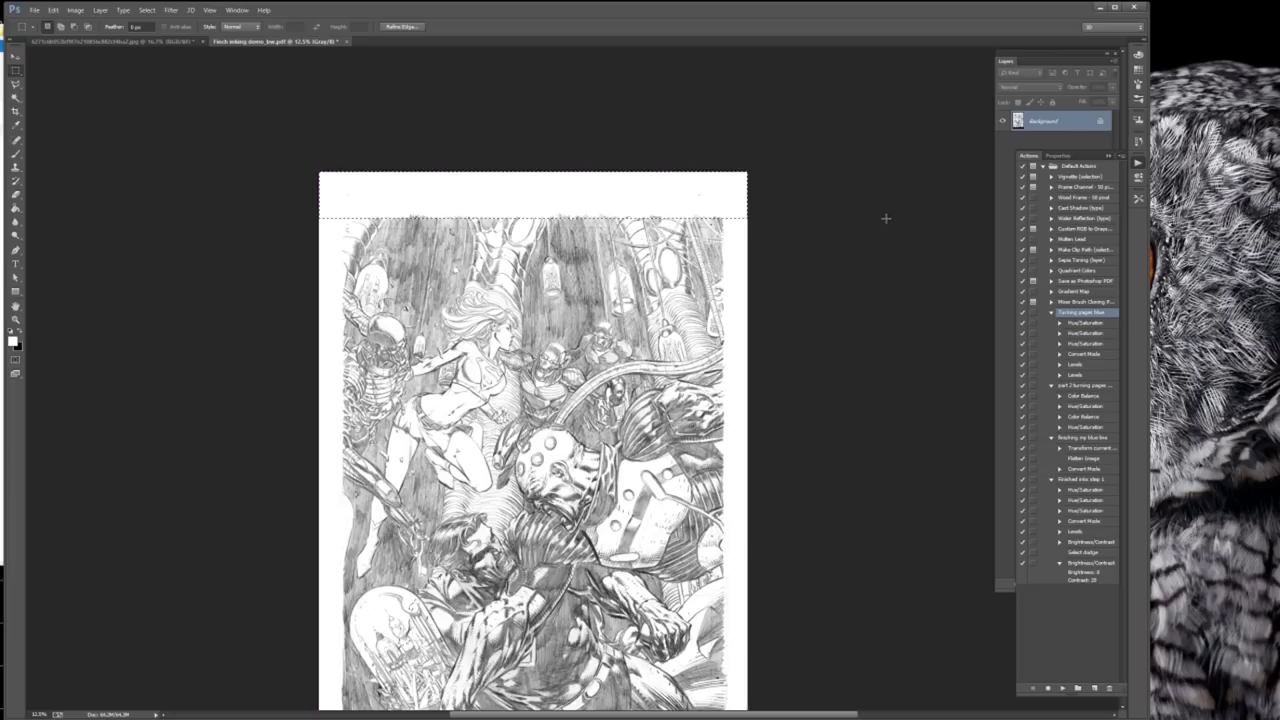
key(alt+BackSpace)
key(ctrl+d)
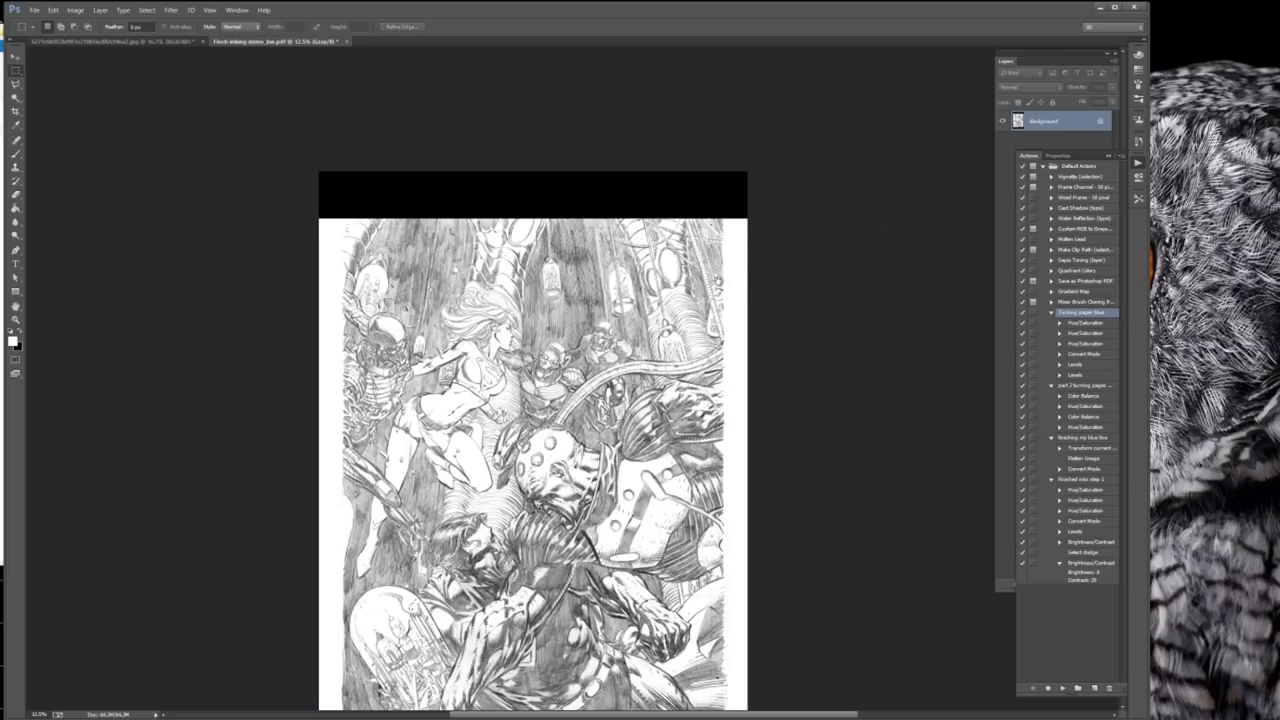
Fill the right and left margin strips with black, then deselect and check the page
drag(363, 149, 303, 73)
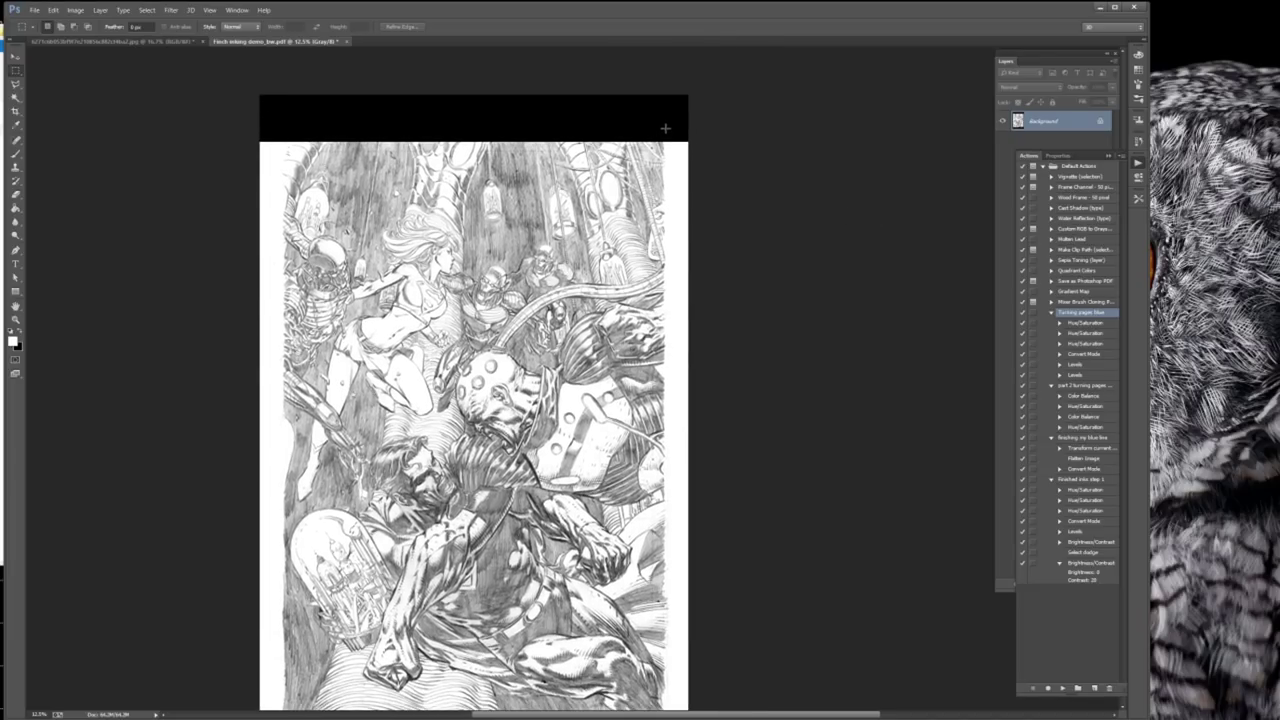
drag(664, 126, 762, 580)
key(alt+BackSpace)
scroll(762, 580, up, 5)
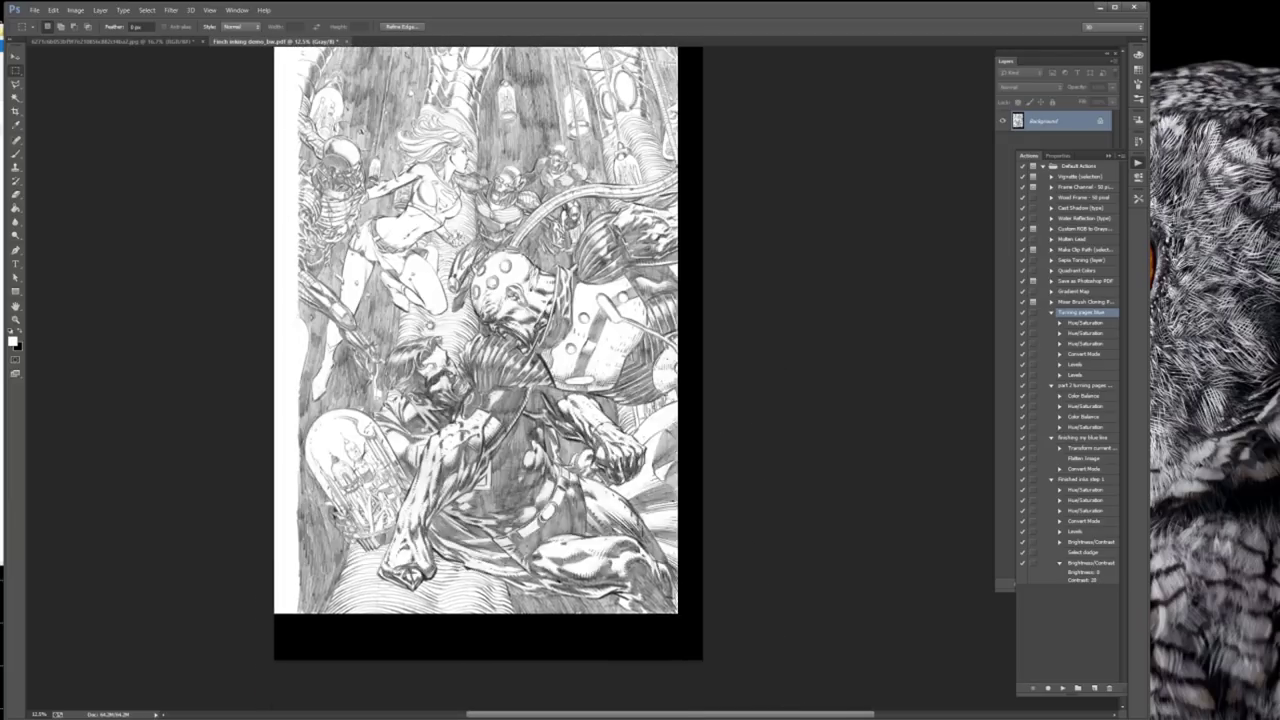
drag(272, 68, 297, 674)
key(alt+BackSpace)
key(ctrl+d)
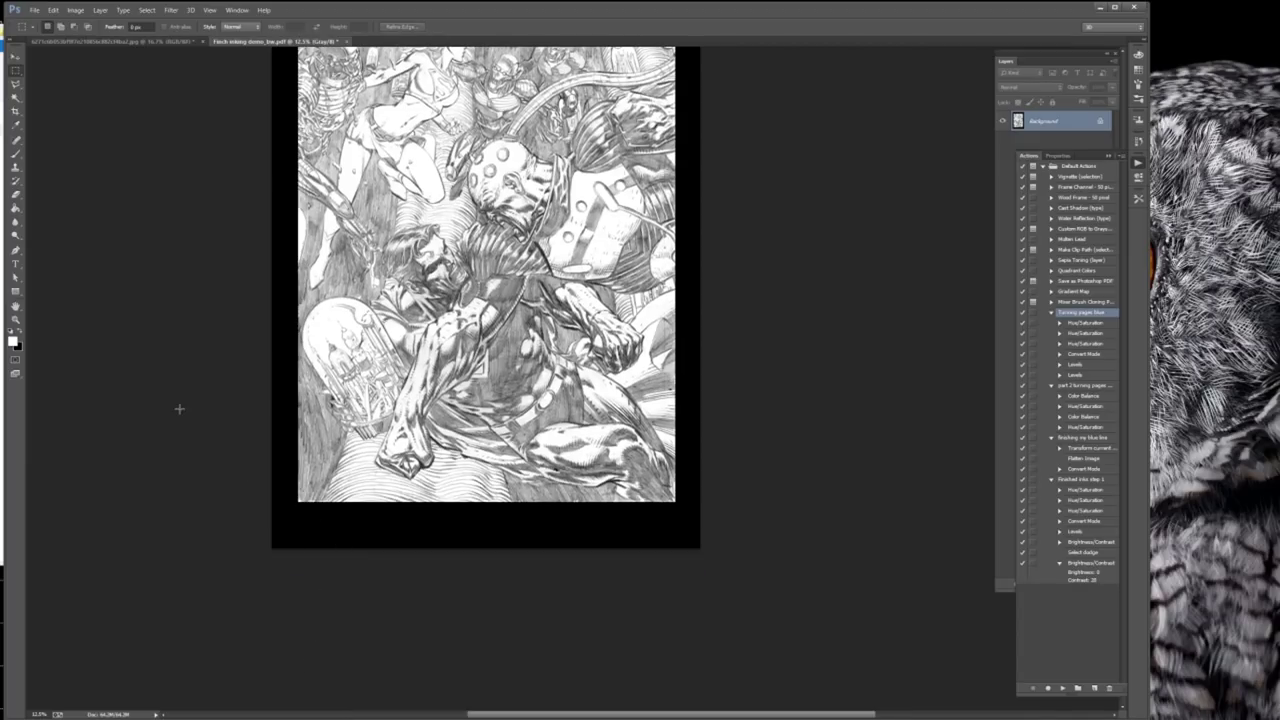
key(ctrl+minus)
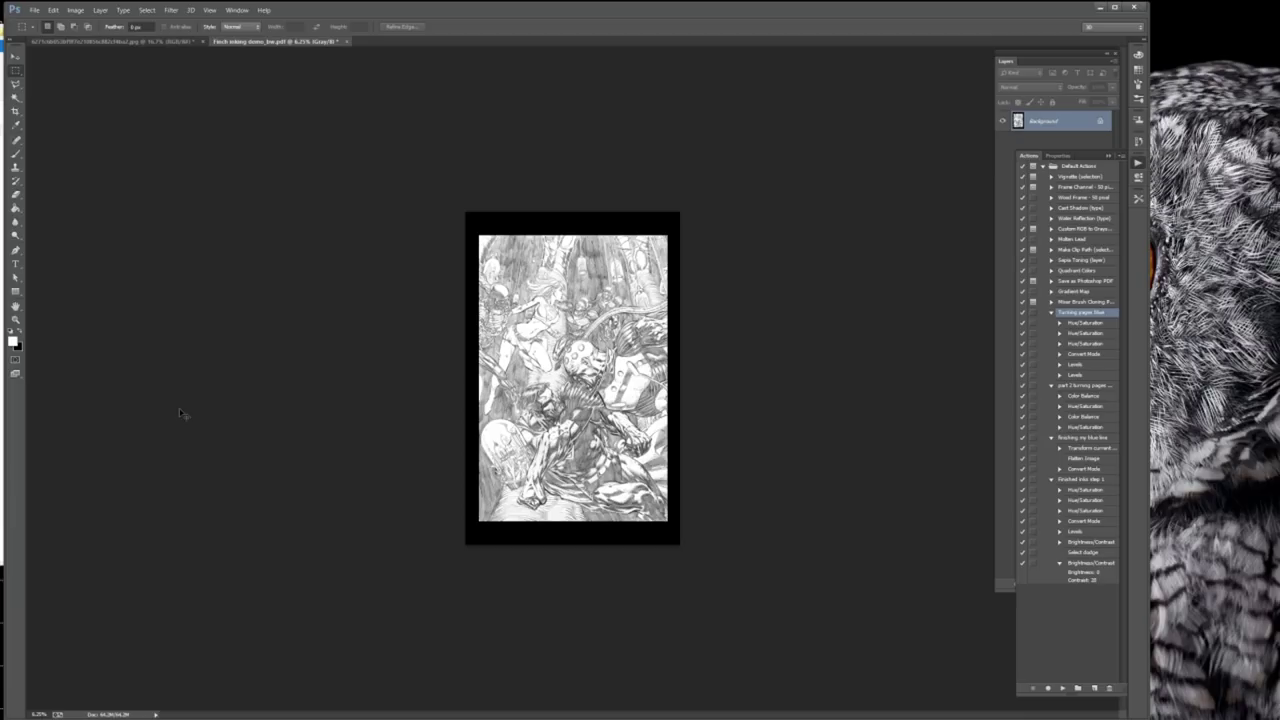
key(ctrl+plus)
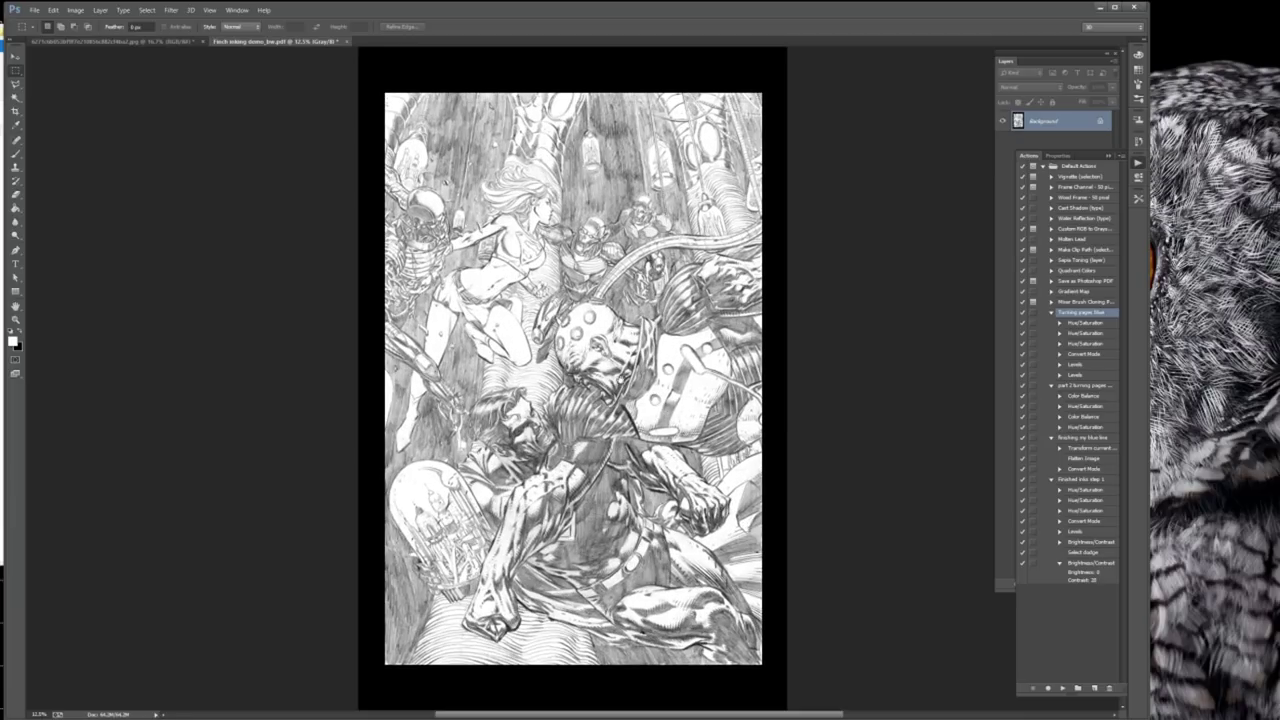